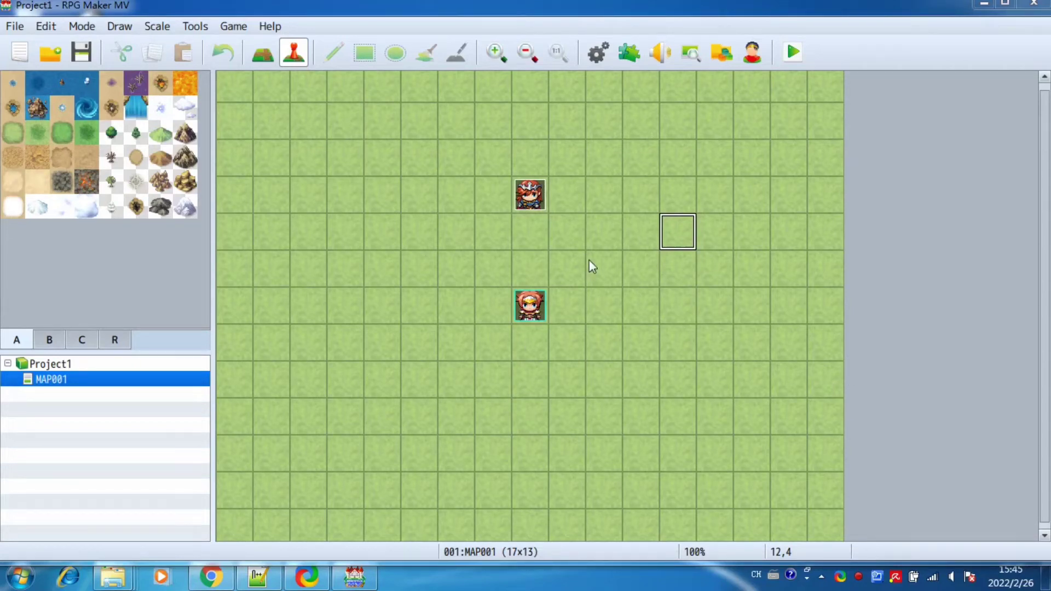
# Confirm the AlgoCryptoPayment plugin is enabled in Plugin Manager, then launch a playtest
pyautogui.click(582, 246)
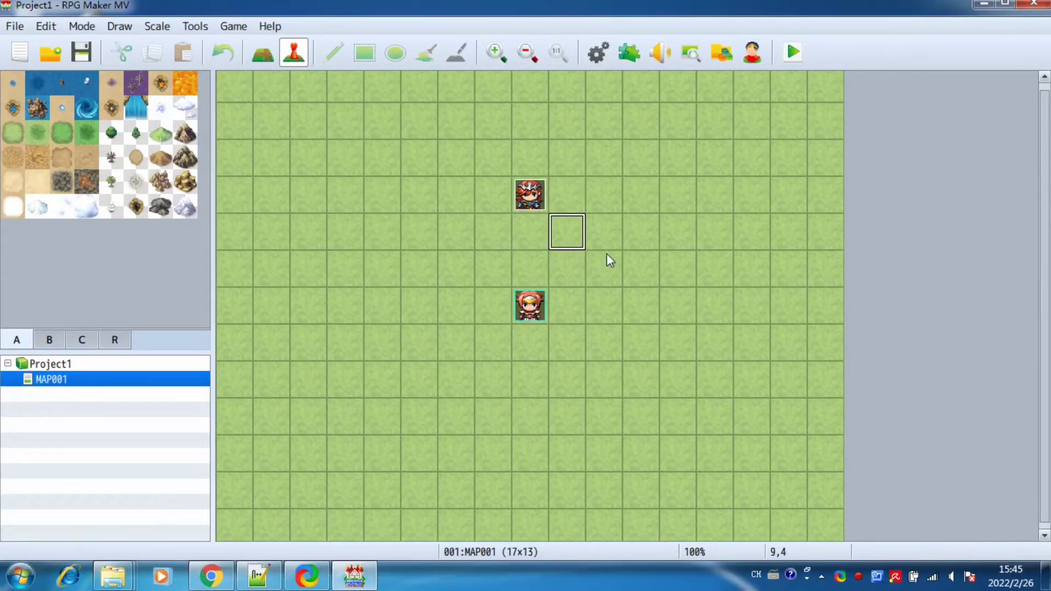
pyautogui.click(608, 253)
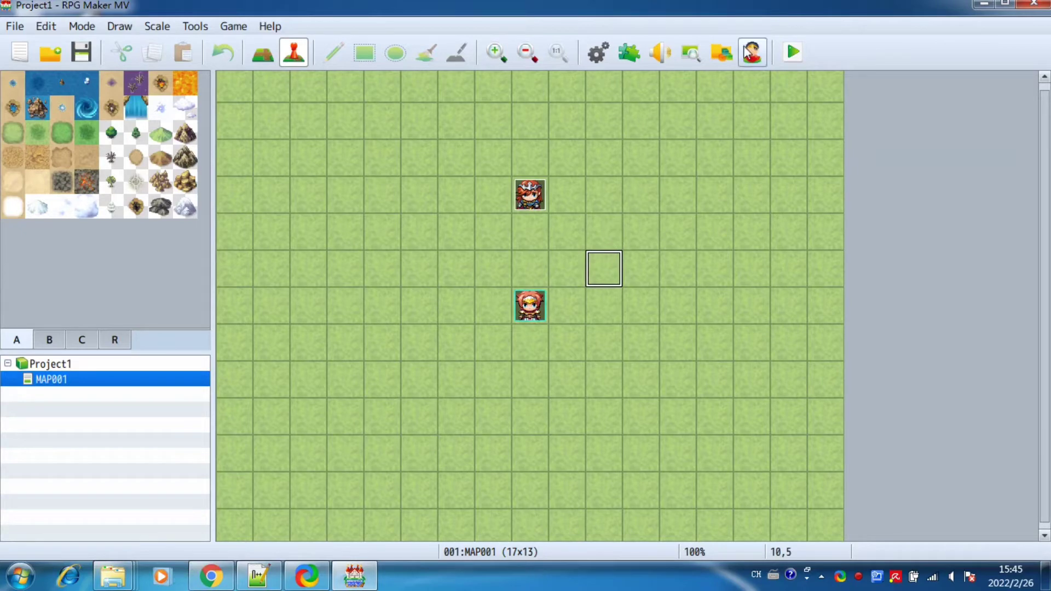
pyautogui.click(629, 53)
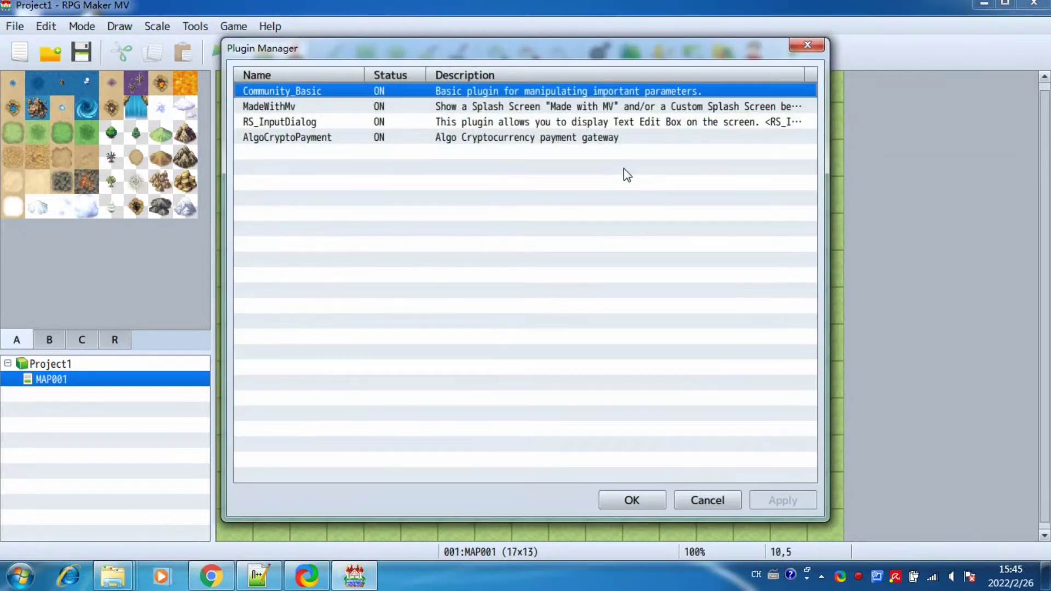
pyautogui.click(393, 144)
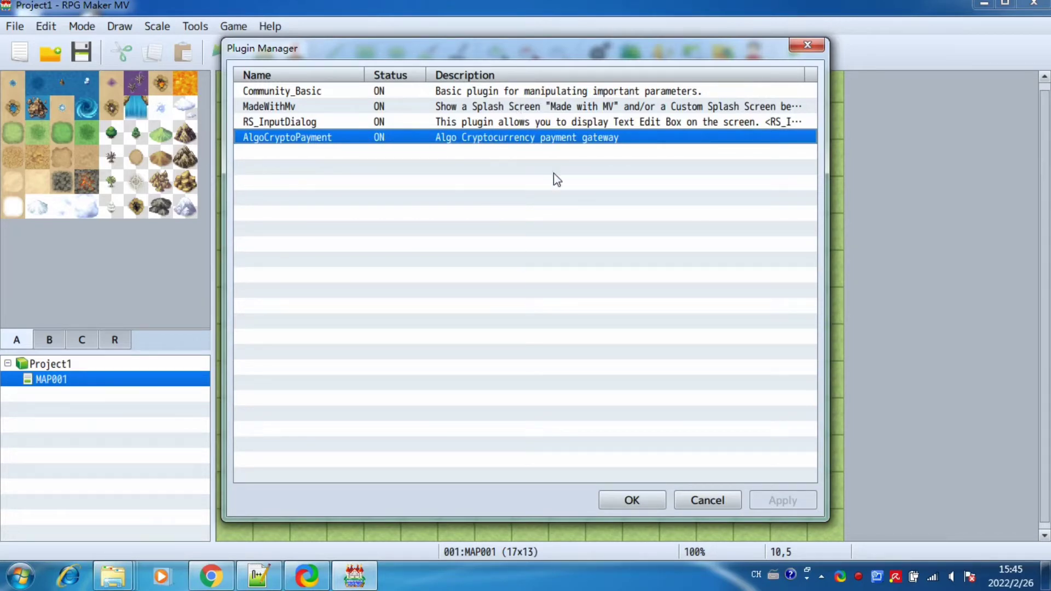
pyautogui.click(708, 500)
pyautogui.click(793, 50)
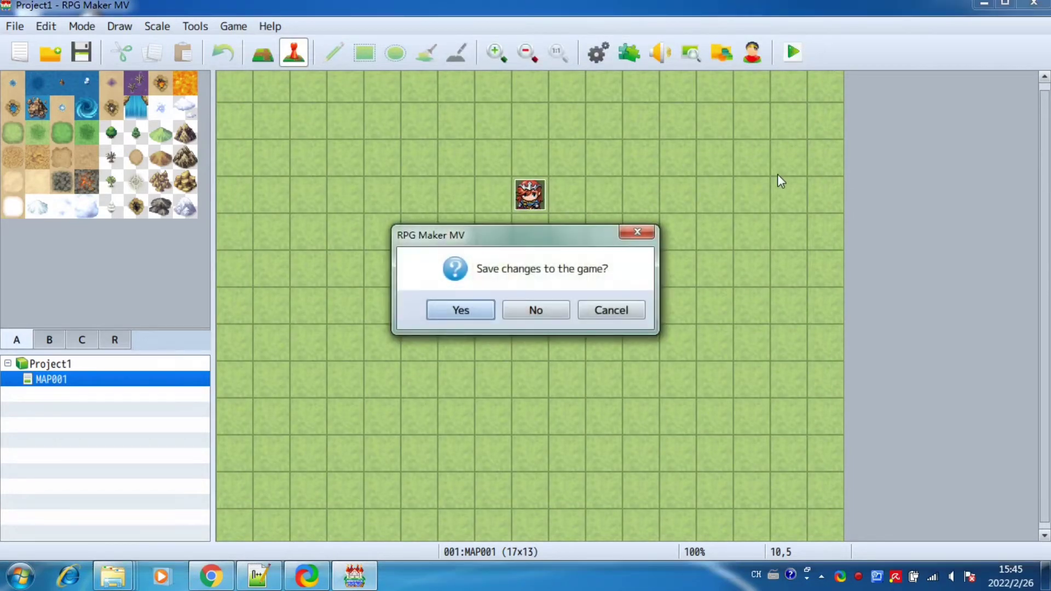
# Save the project and start a New Game from the title screen
pyautogui.click(461, 310)
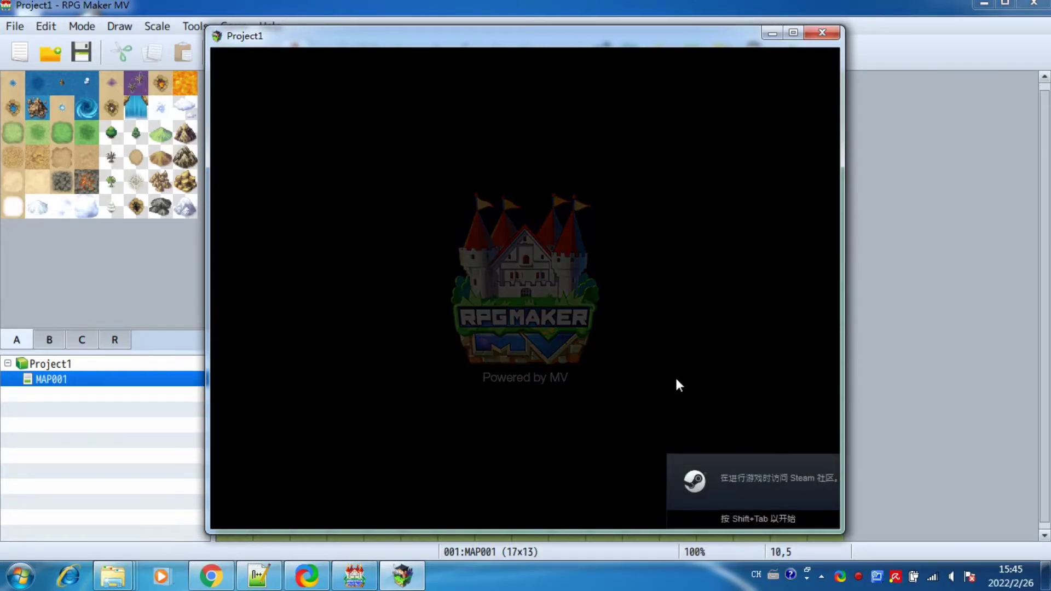
pyautogui.press('Down')
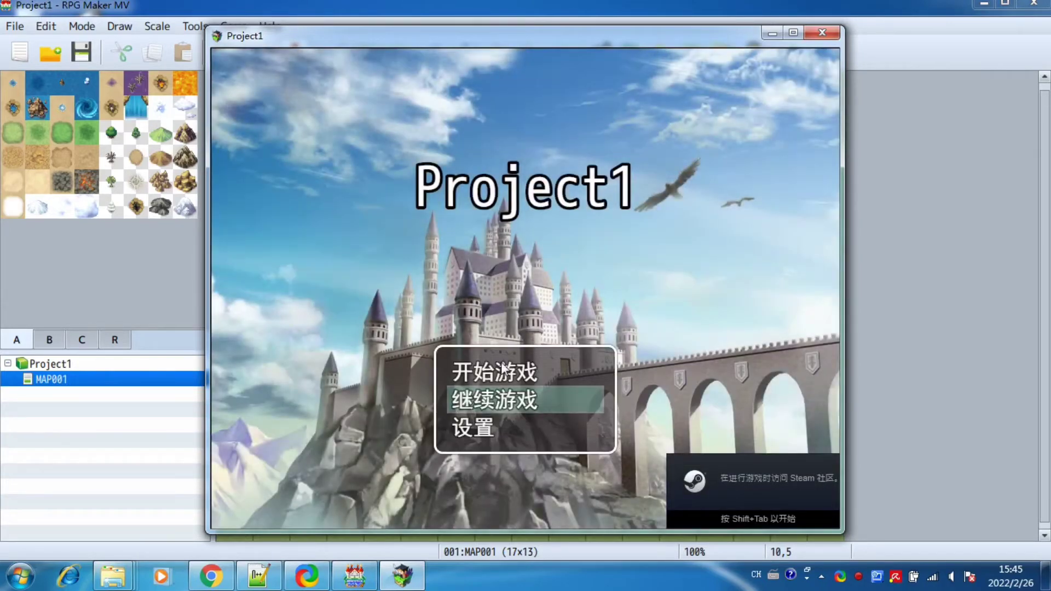
pyautogui.press('Up')
pyautogui.press('Return')
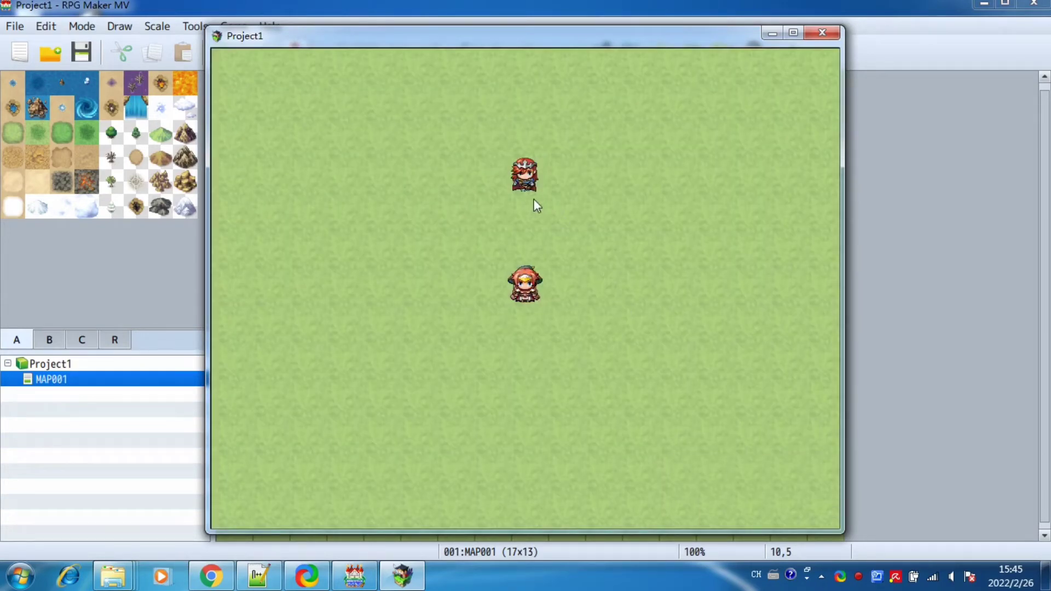
# Walk the party to the villager and talk to bring up the wallet menu
pyautogui.click(498, 223)
pyautogui.click(550, 243)
pyautogui.click(582, 271)
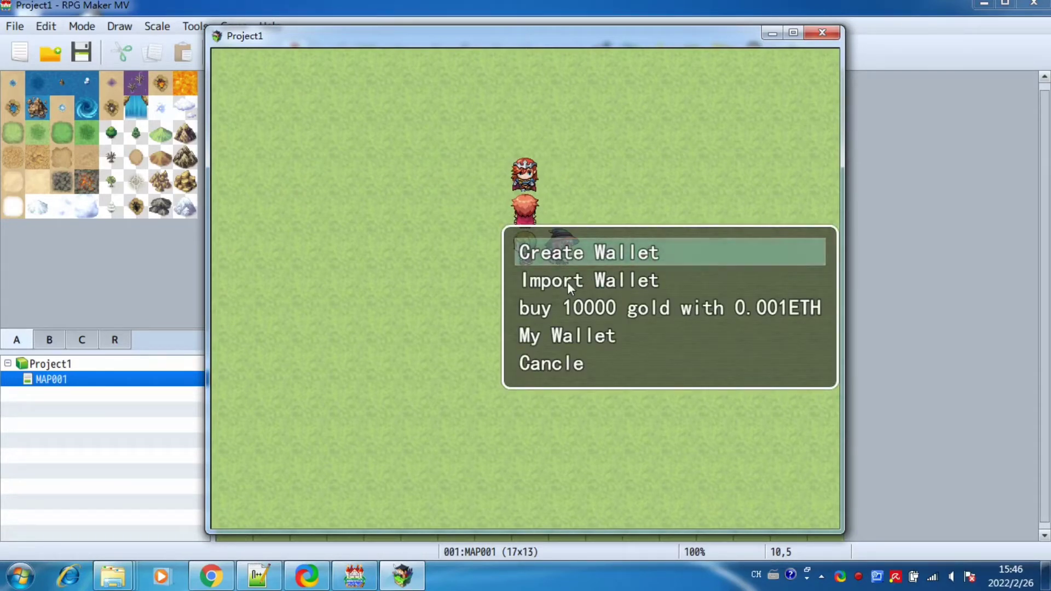
# Import the wallet by pasting its private key copied from Notepad++
pyautogui.click(624, 282)
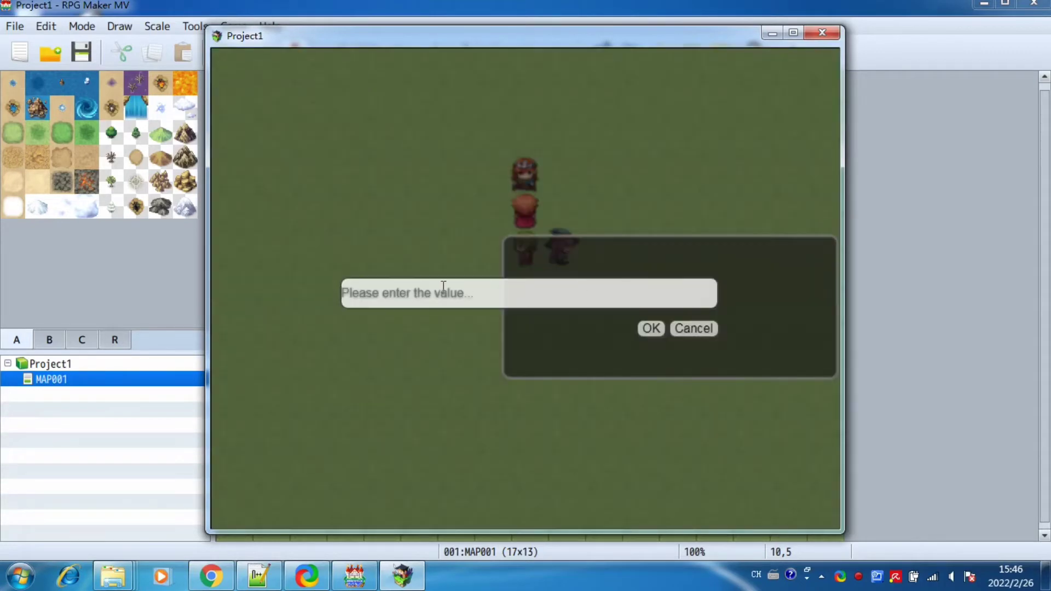
pyautogui.click(261, 575)
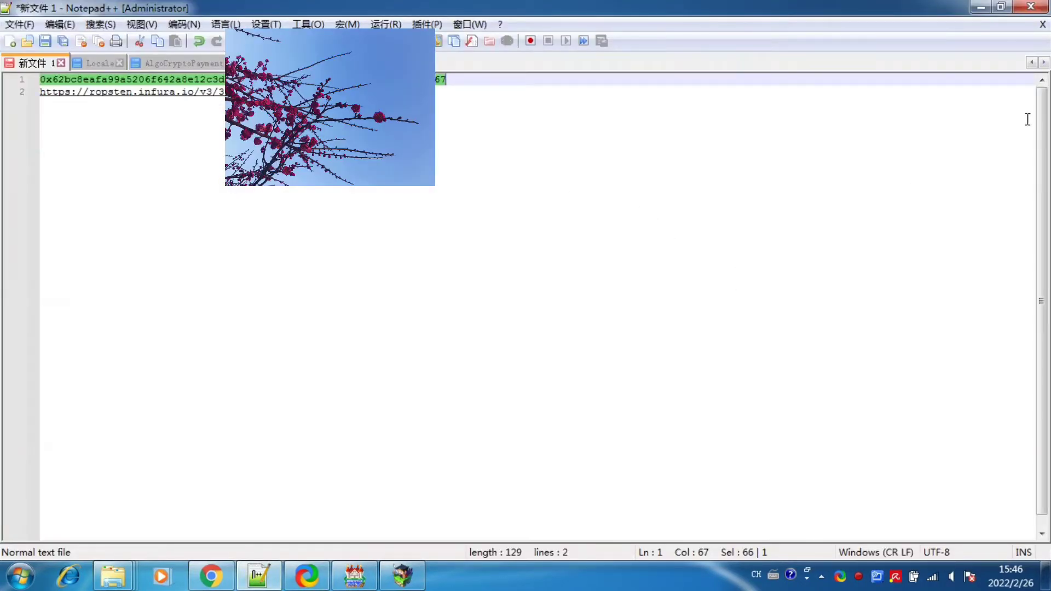
pyautogui.click(981, 8)
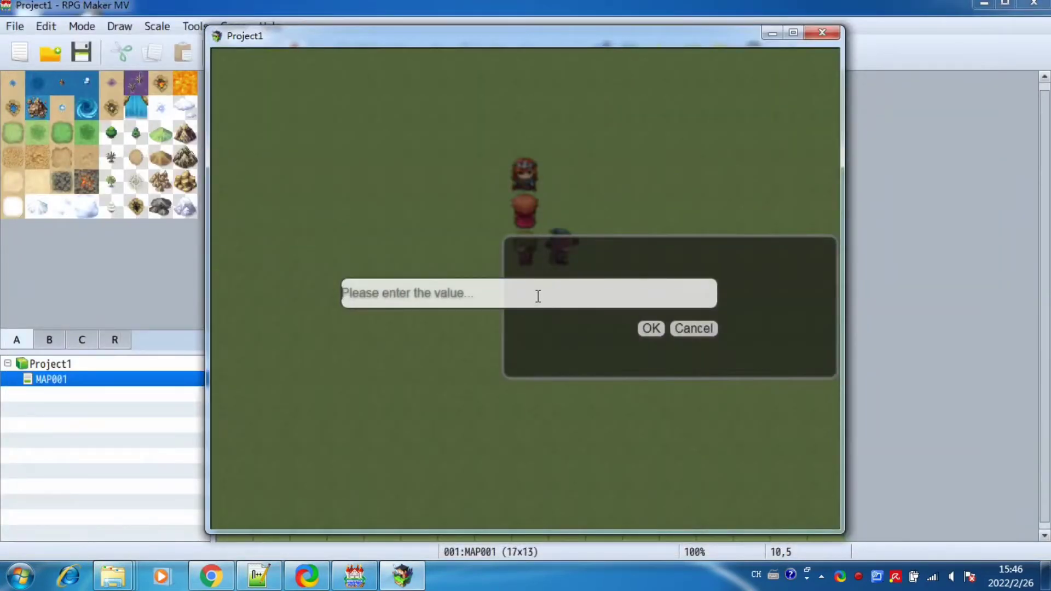
pyautogui.hotkey('ctrl', 'v')
pyautogui.click(650, 328)
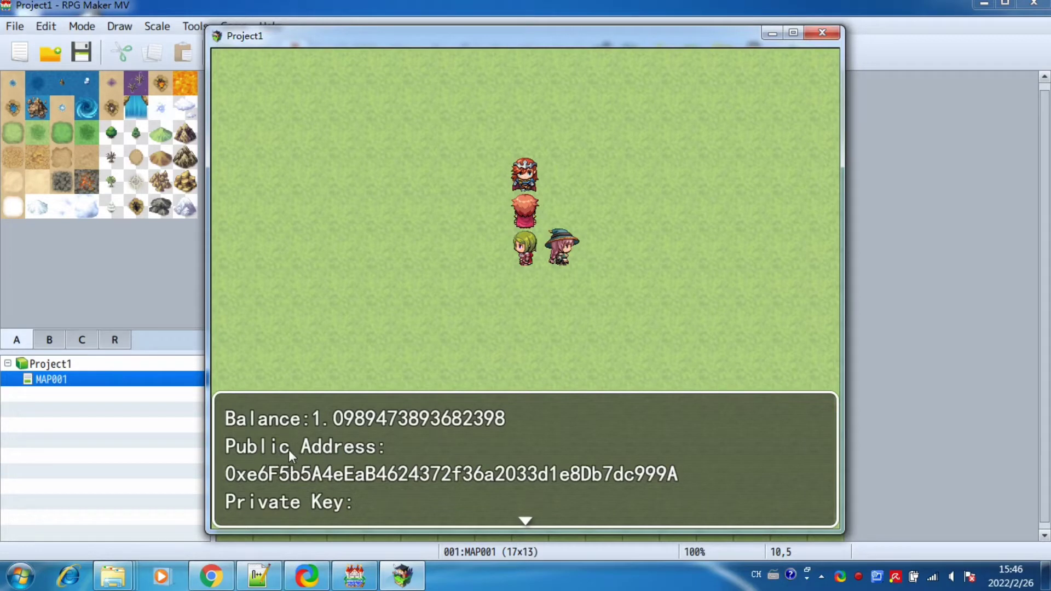
pyautogui.press('Return')
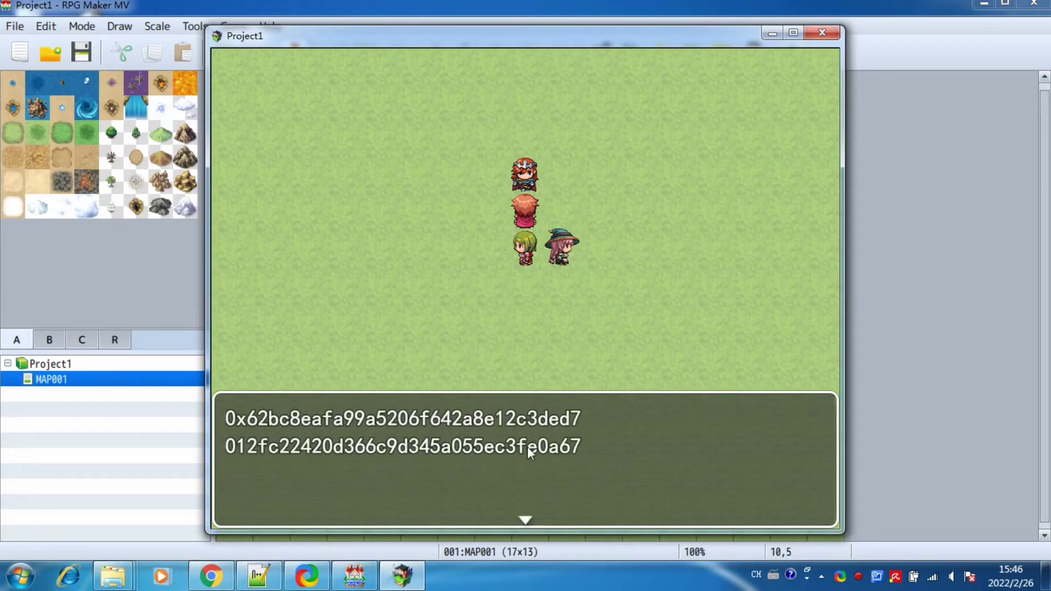
# View the balance, address and private key under My Wallet, then reopen the villager's menu
pyautogui.click(535, 279)
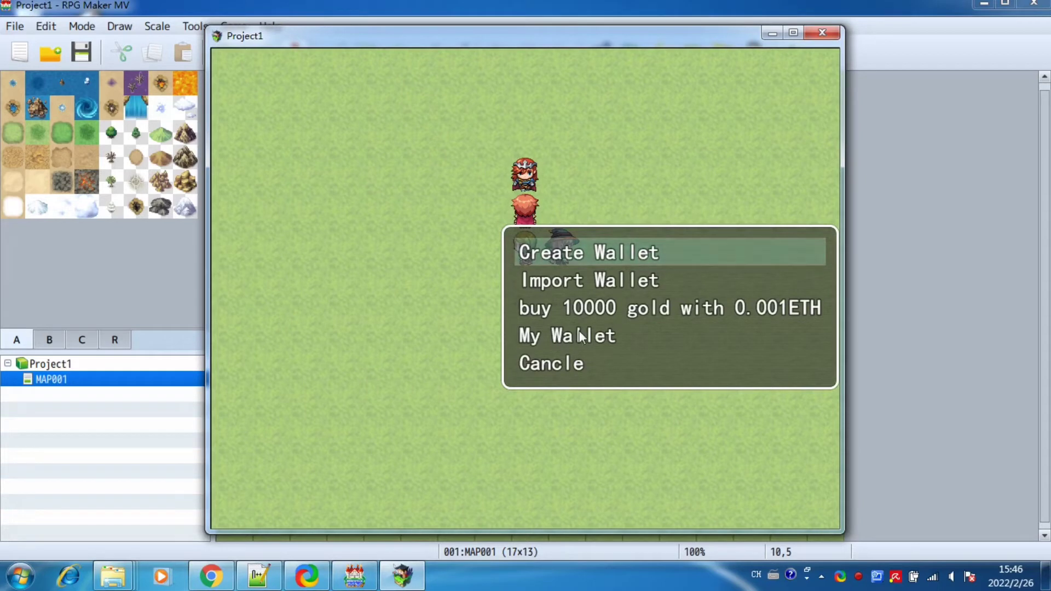
pyautogui.click(627, 337)
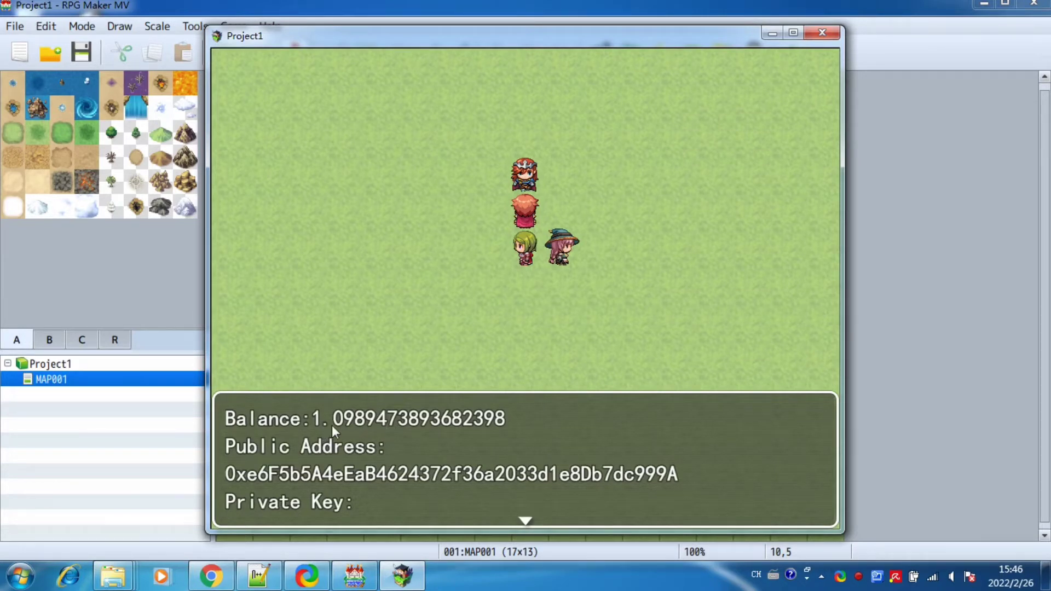
pyautogui.click(556, 218)
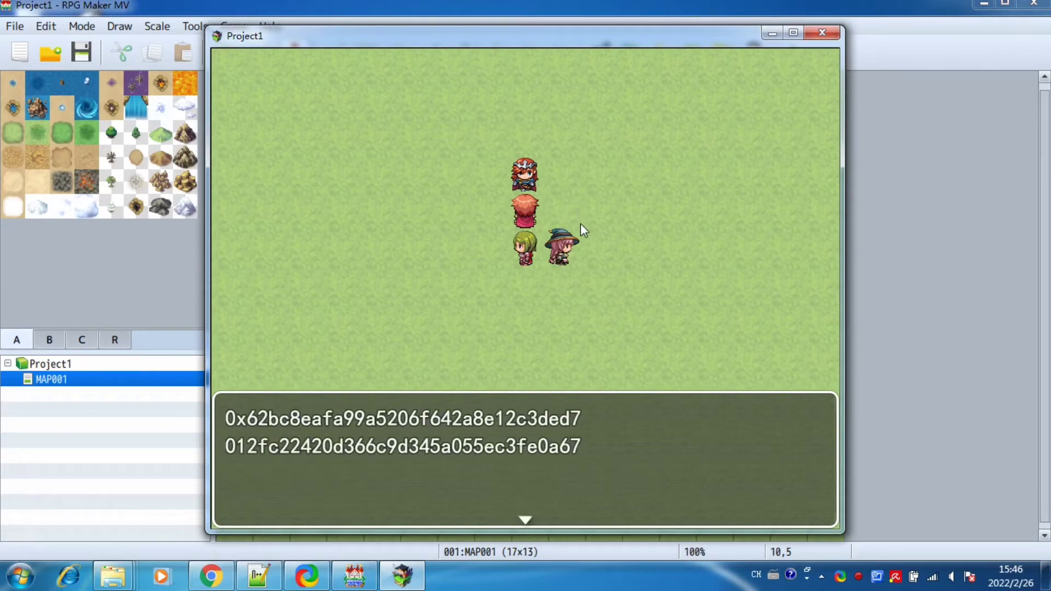
pyautogui.click(581, 223)
pyautogui.click(581, 218)
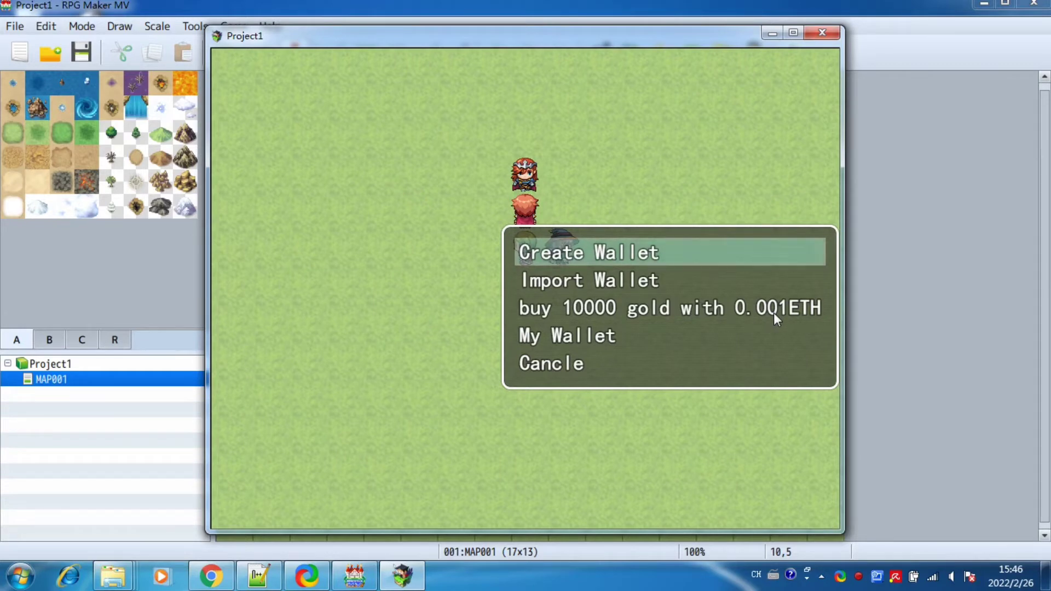
# Buy 10000 gold for 0.001 ETH and dismiss the wallet message
pyautogui.click(739, 312)
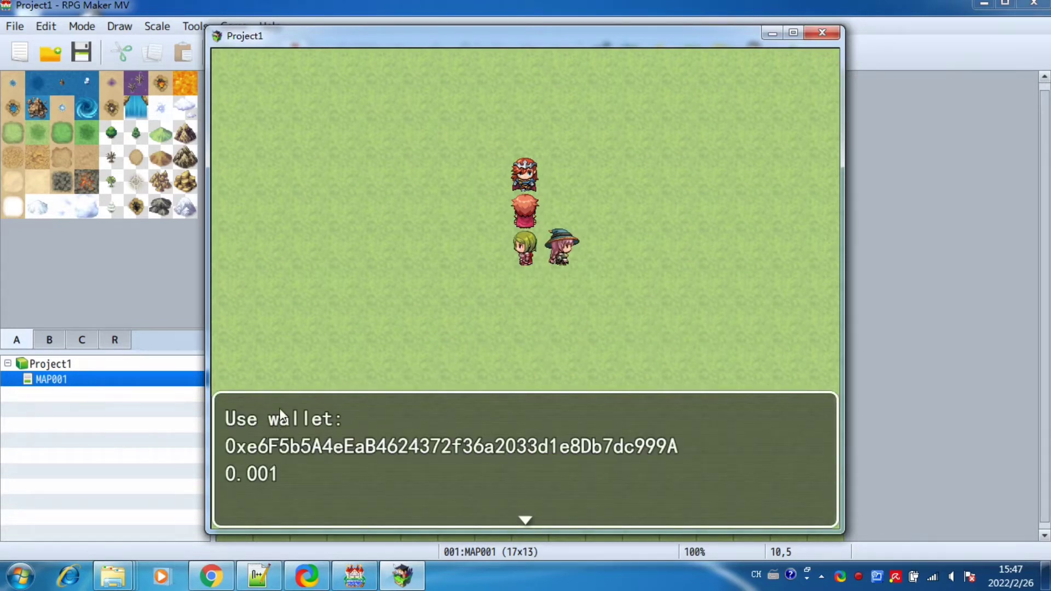
pyautogui.click(535, 303)
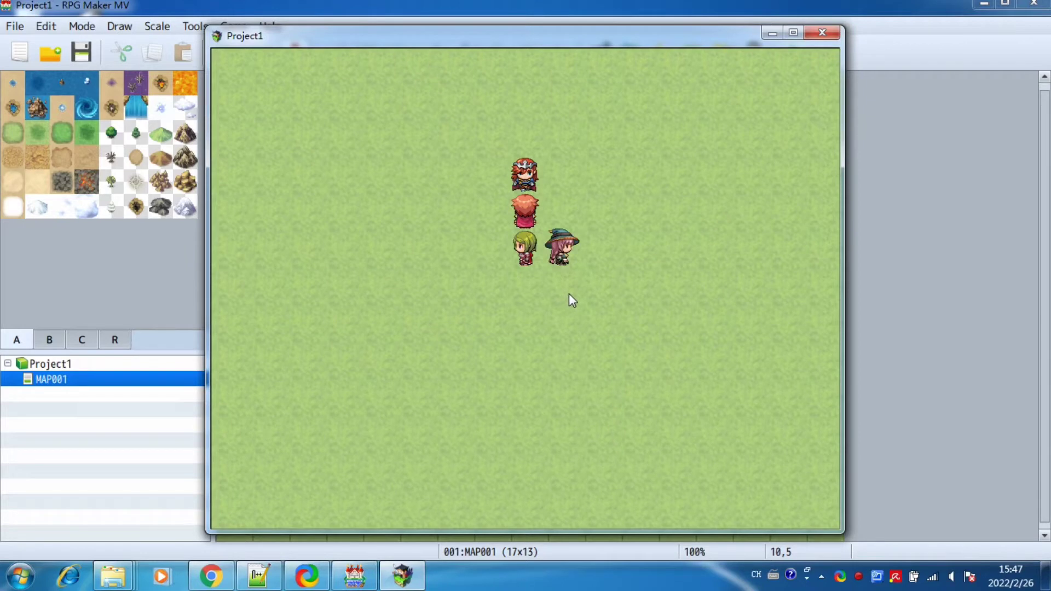
pyautogui.click(494, 231)
pyautogui.click(628, 215)
pyautogui.click(415, 253)
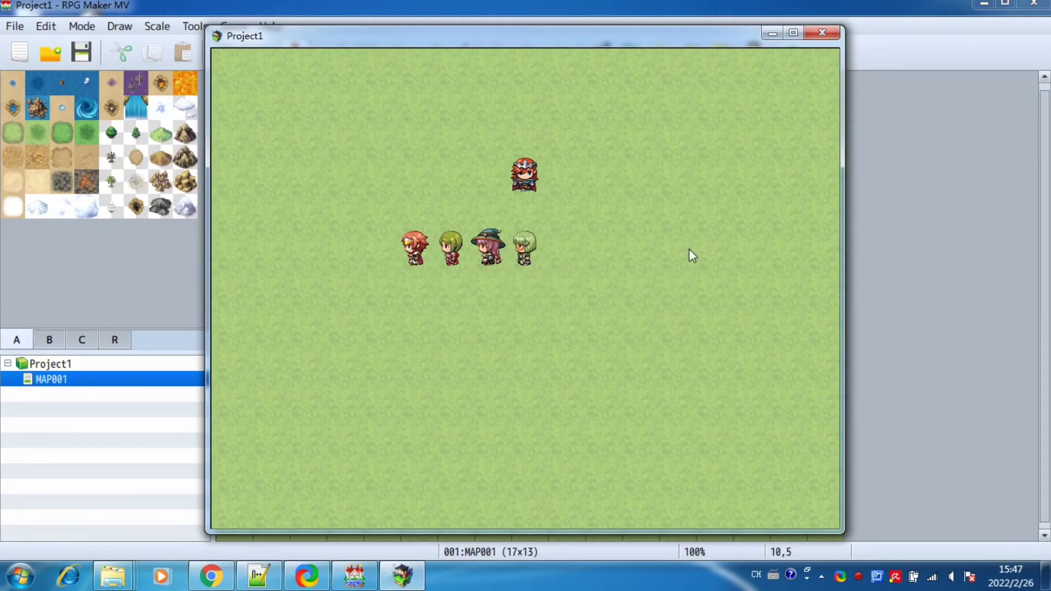
# Walk the party around the field near the villager
pyautogui.click(569, 284)
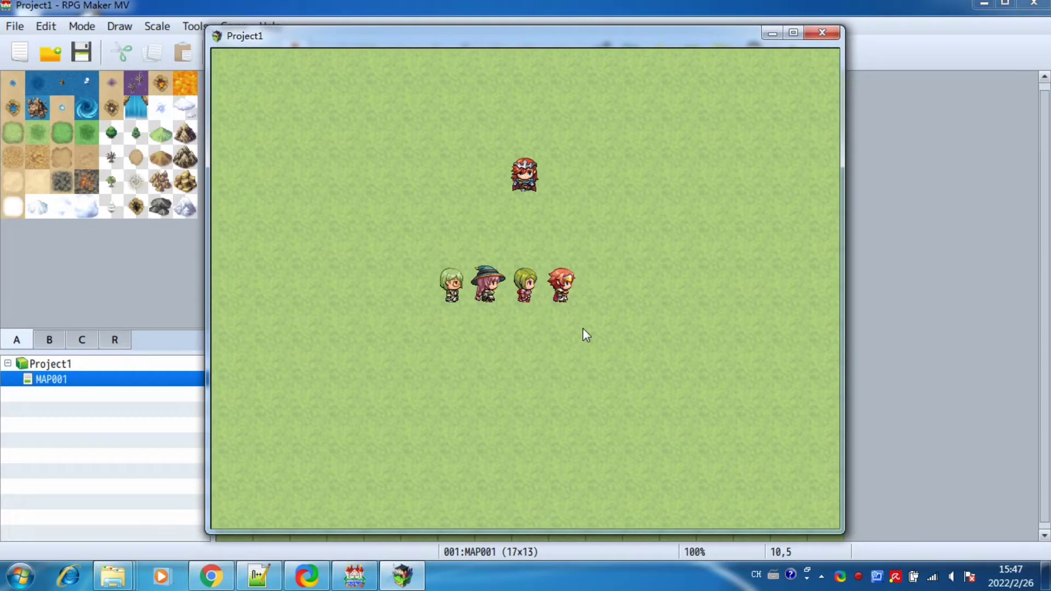
pyautogui.click(624, 245)
pyautogui.click(490, 251)
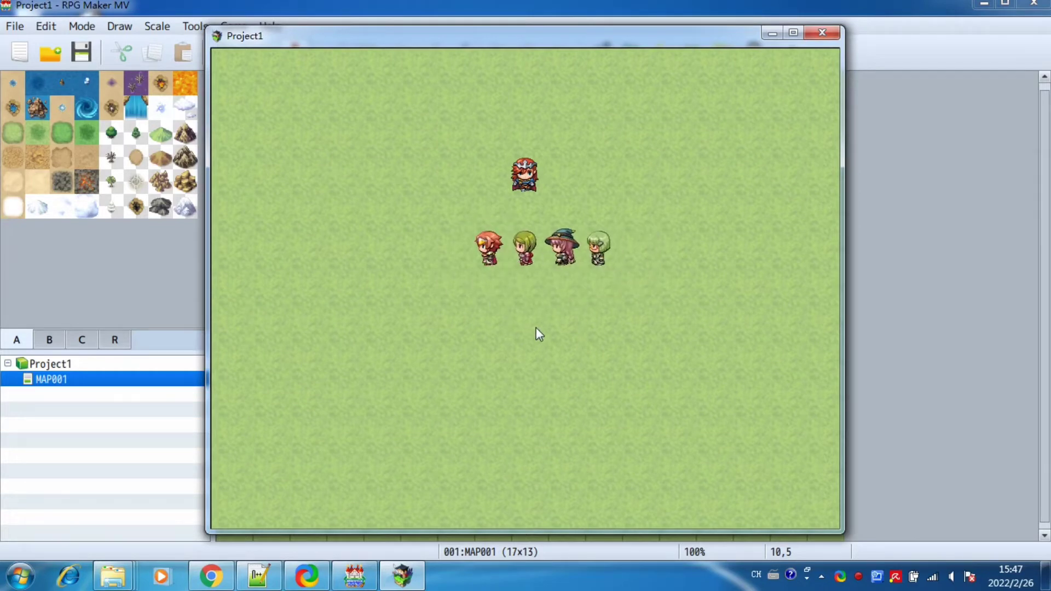
pyautogui.click(668, 241)
pyautogui.click(636, 142)
pyautogui.click(378, 141)
pyautogui.click(710, 247)
pyautogui.click(452, 79)
pyautogui.click(382, 181)
pyautogui.click(411, 239)
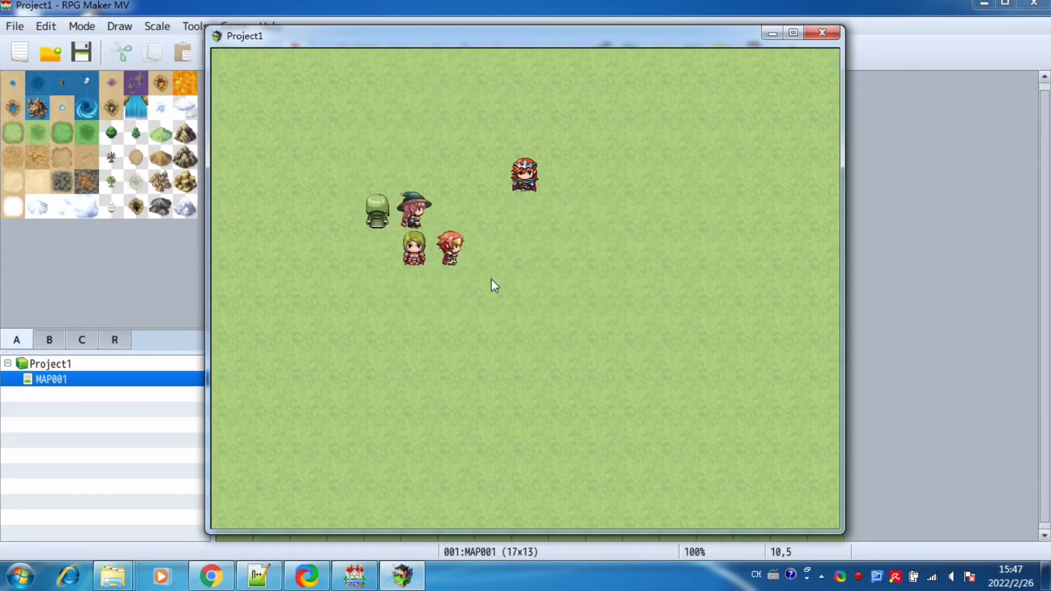
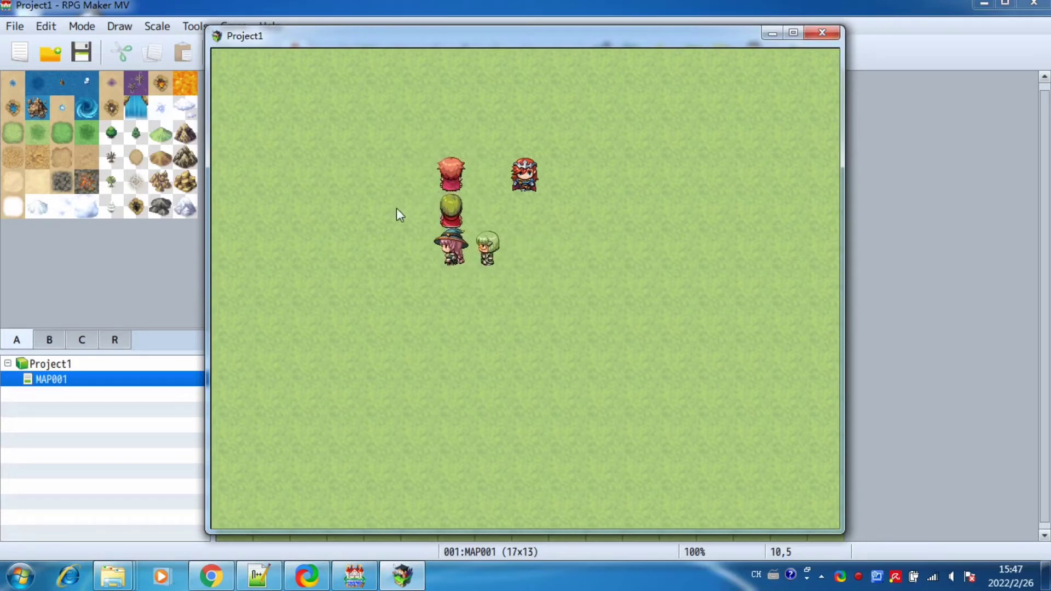
# Walk the party across several tiles of the playtest map
pyautogui.click(397, 208)
pyautogui.click(516, 286)
pyautogui.click(617, 272)
pyautogui.click(646, 163)
pyautogui.click(453, 103)
pyautogui.click(451, 248)
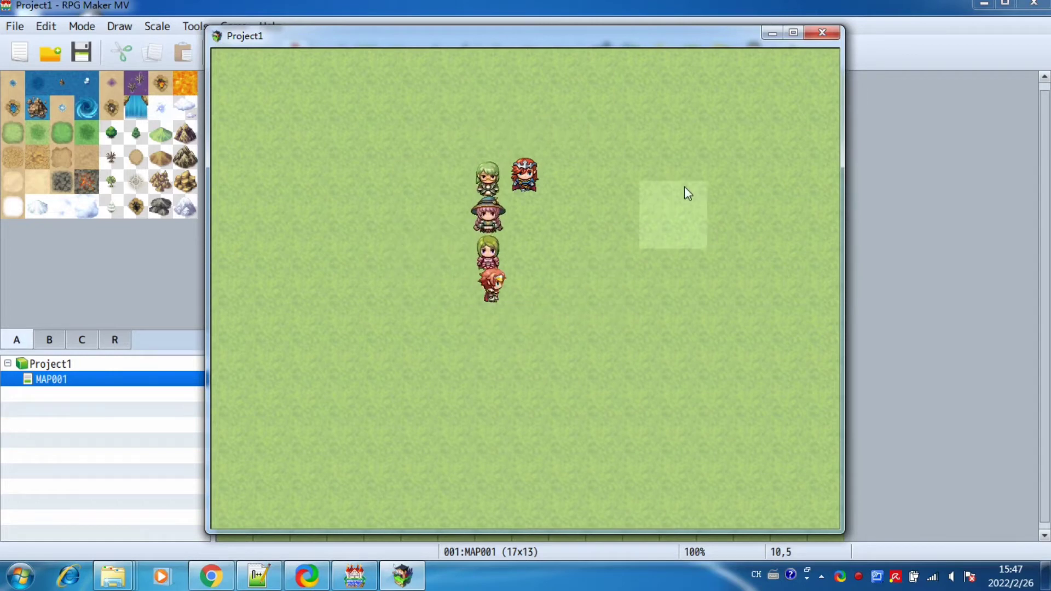
pyautogui.click(430, 99)
pyautogui.click(482, 297)
# Open and close the in-game party menu several times with Esc
pyautogui.press('Escape')
pyautogui.press('Escape')
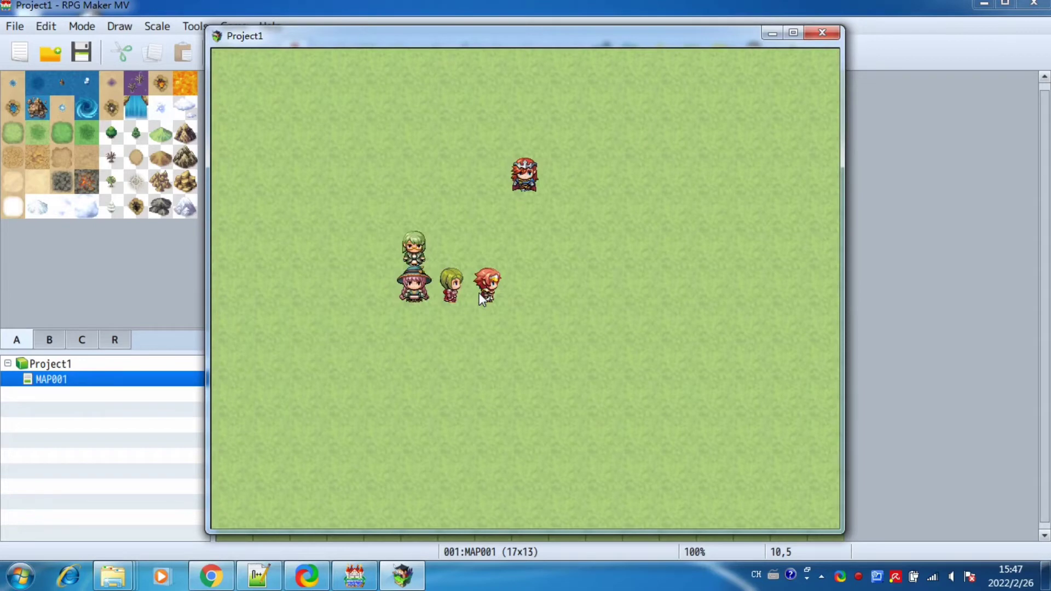
pyautogui.press('Escape')
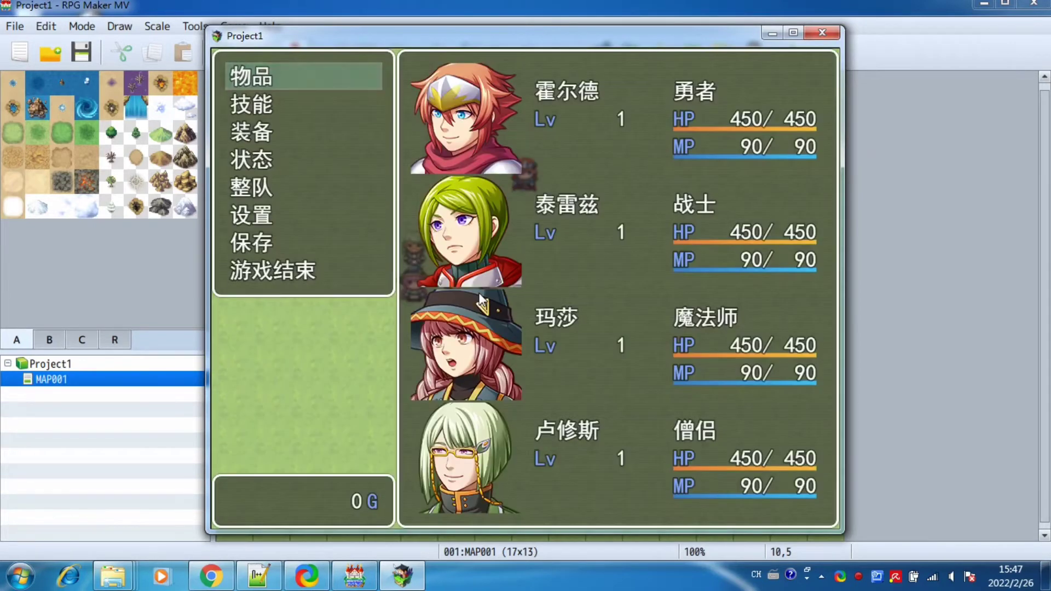
pyautogui.press('Escape')
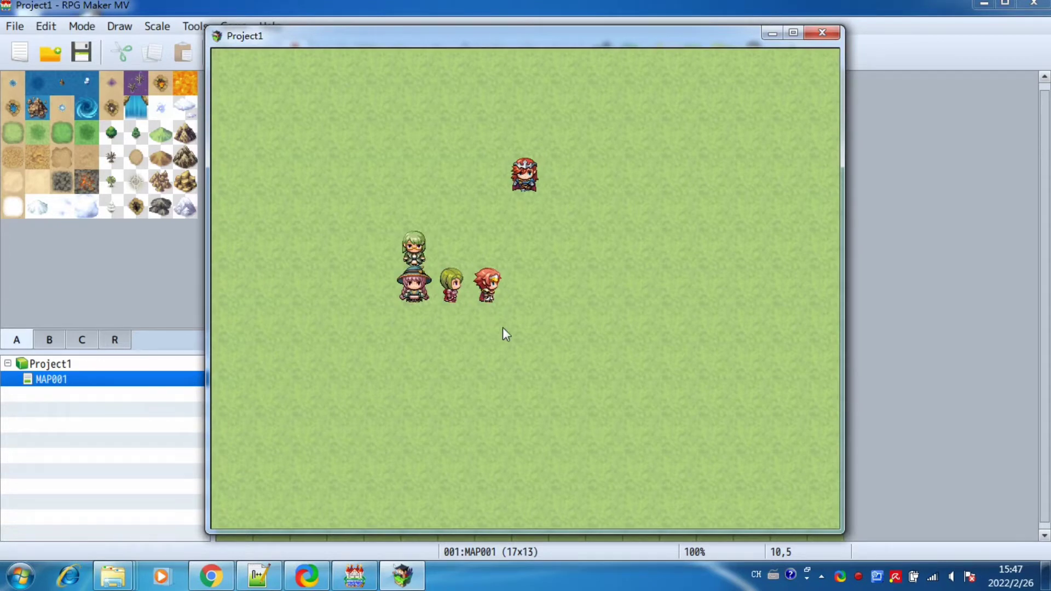
pyautogui.press('Escape')
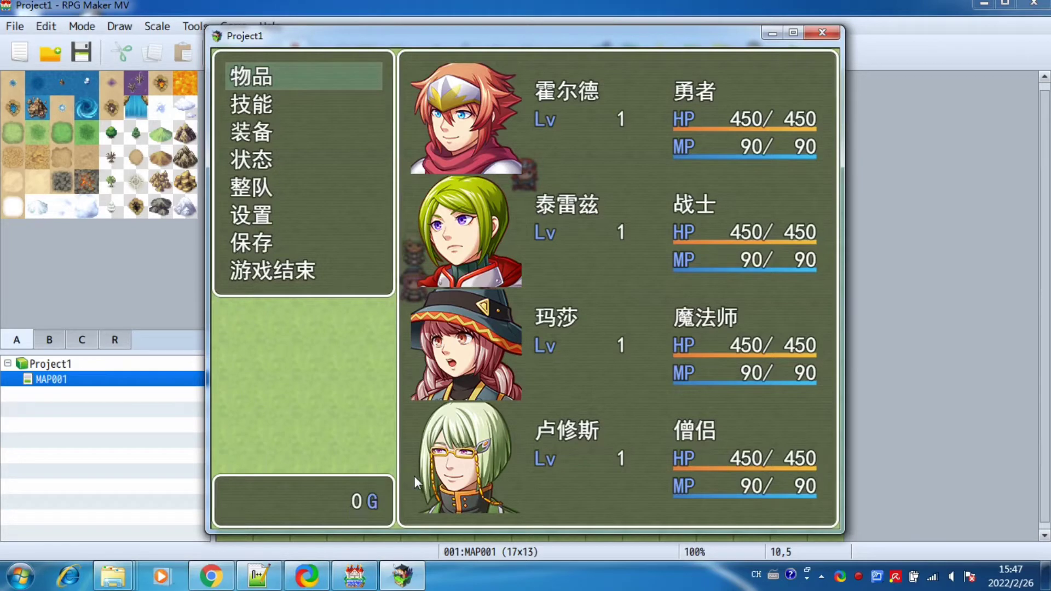
pyautogui.press('Escape')
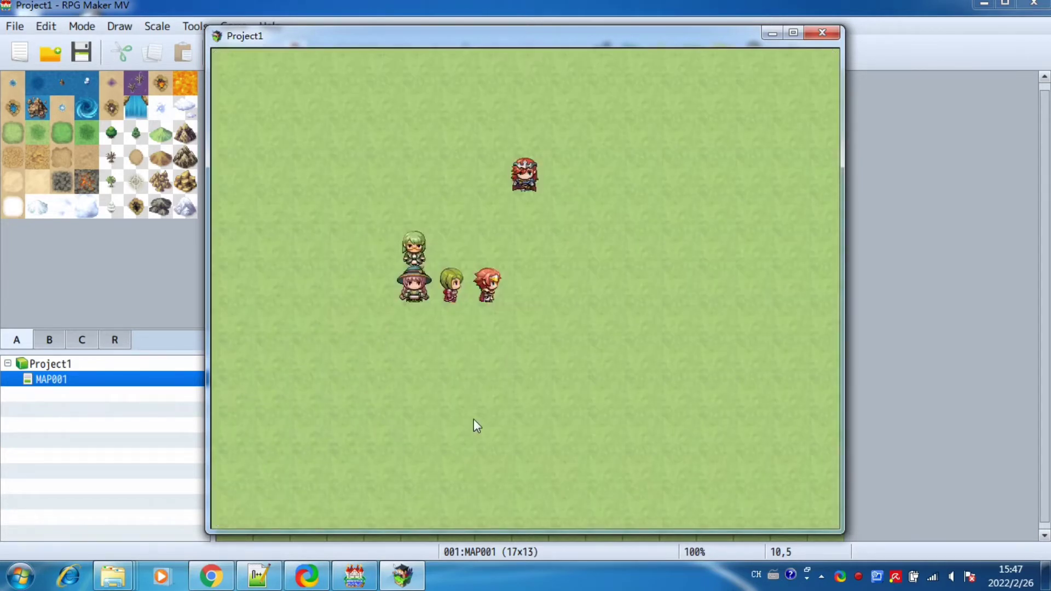
# Walk the party around and then right across the map
pyautogui.click(638, 135)
pyautogui.click(395, 122)
pyautogui.click(452, 325)
pyautogui.click(657, 284)
pyautogui.click(665, 247)
pyautogui.click(485, 291)
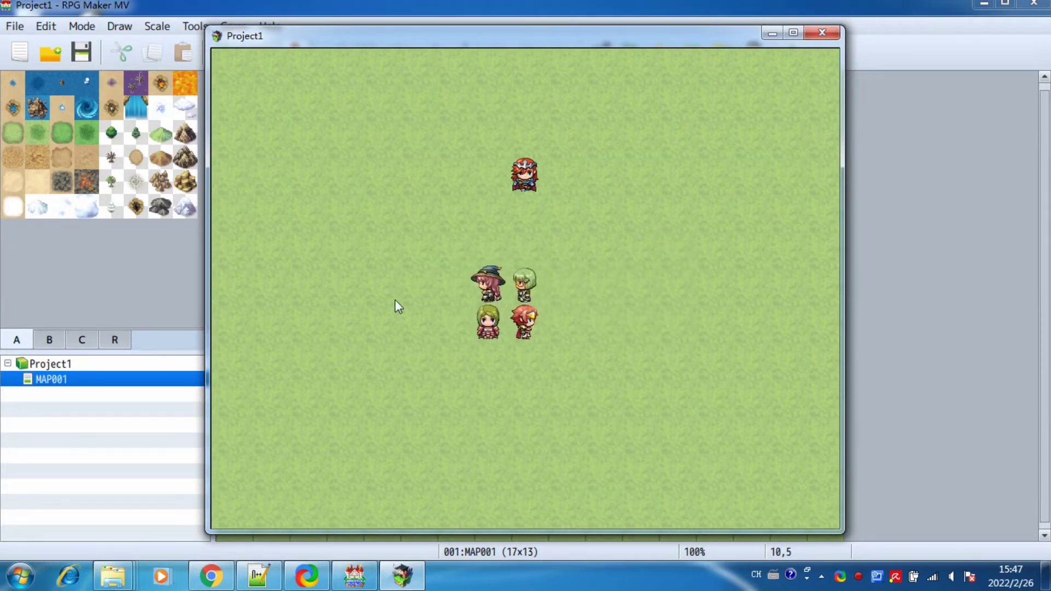
# Walk the party to the NPC and trigger its 'Add coins successful!' event
pyautogui.click(376, 283)
pyautogui.click(590, 254)
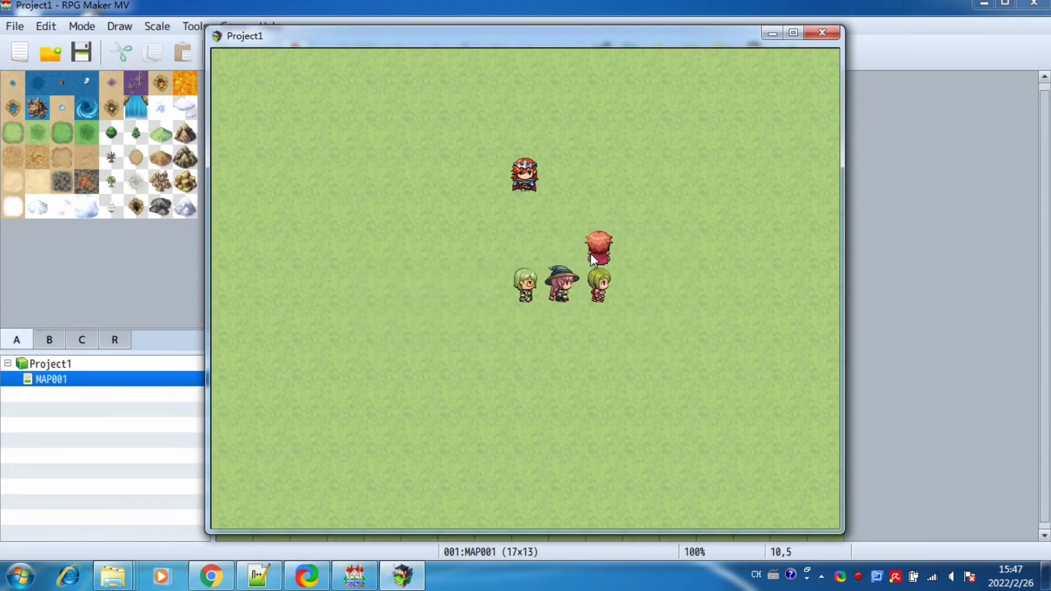
pyautogui.click(633, 217)
pyautogui.click(673, 142)
pyautogui.click(483, 126)
pyautogui.click(400, 173)
pyautogui.click(526, 287)
pyautogui.click(634, 279)
pyautogui.click(493, 287)
pyautogui.click(526, 173)
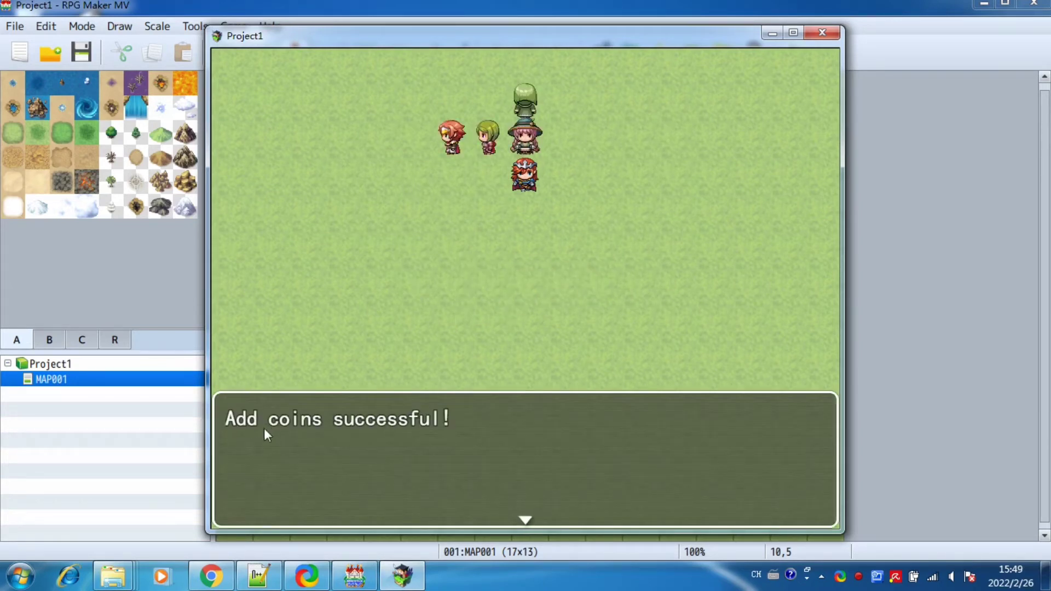
# Dismiss the coins message and confirm the party menu shows 10000 G
pyautogui.click(466, 342)
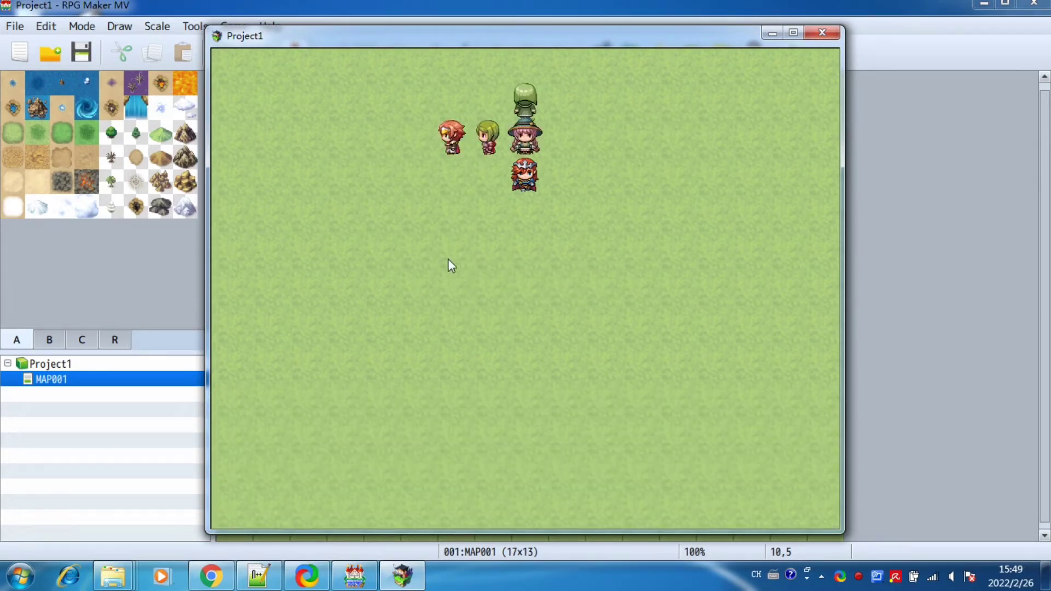
pyautogui.click(489, 226)
pyautogui.press('Escape')
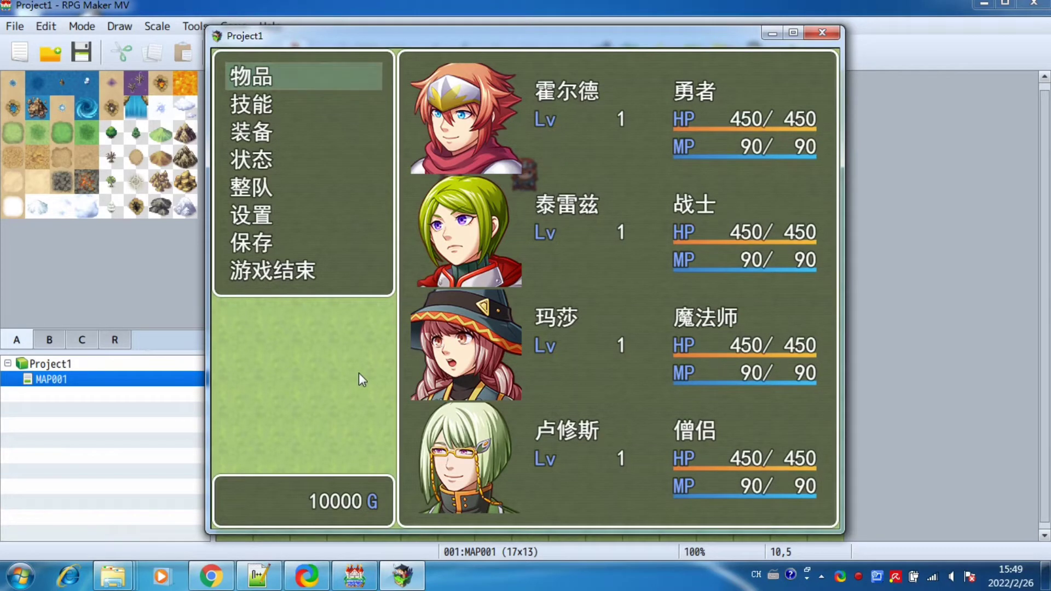
pyautogui.press('Escape')
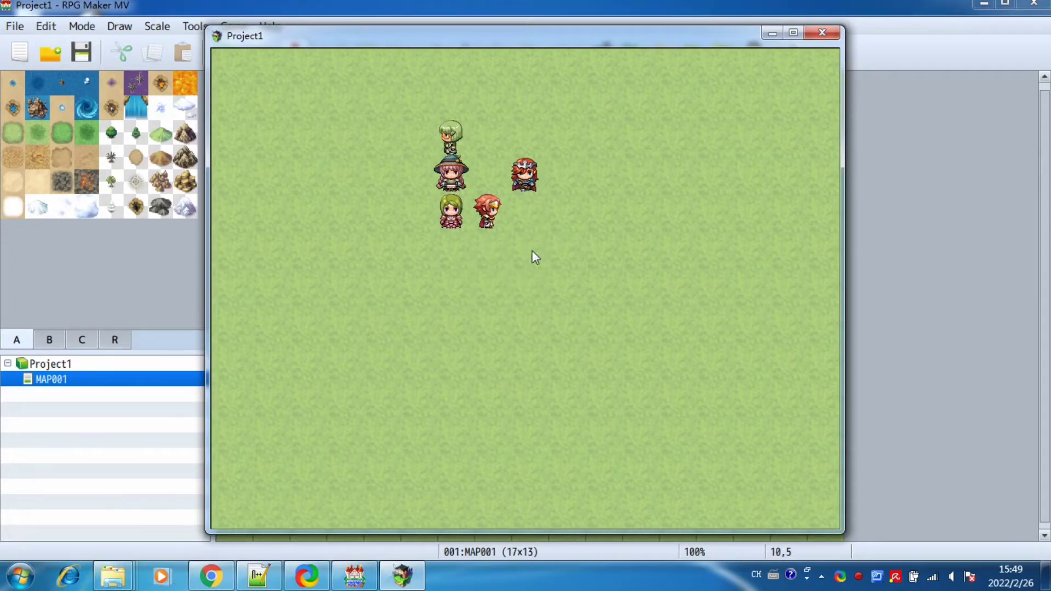
# End the playtest and view AlgoCryptoPayment's GameOwner wallet address without changing it
pyautogui.hotkey('alt', 'F4')
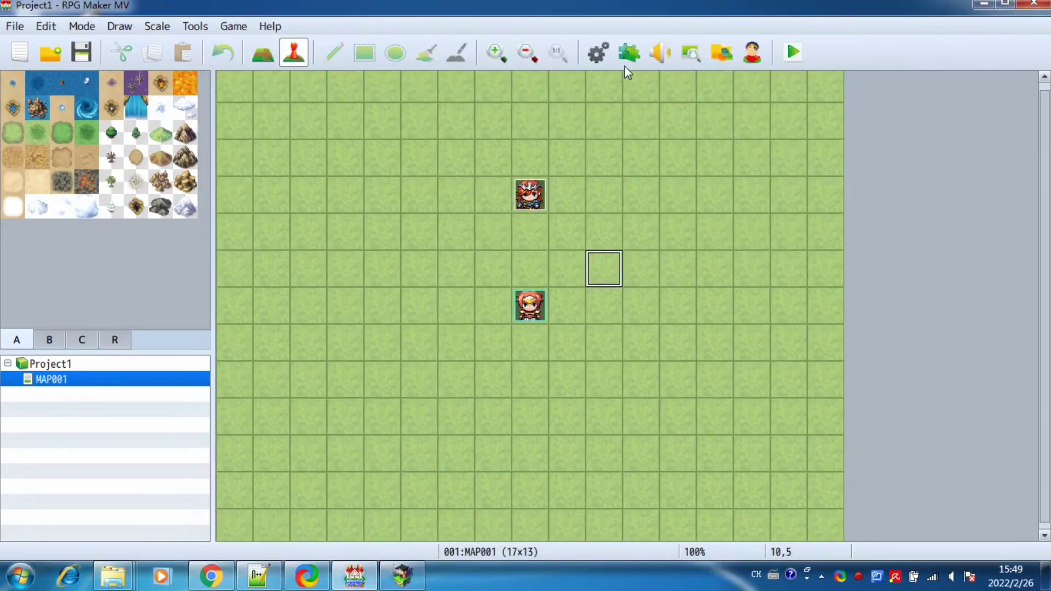
pyautogui.click(629, 54)
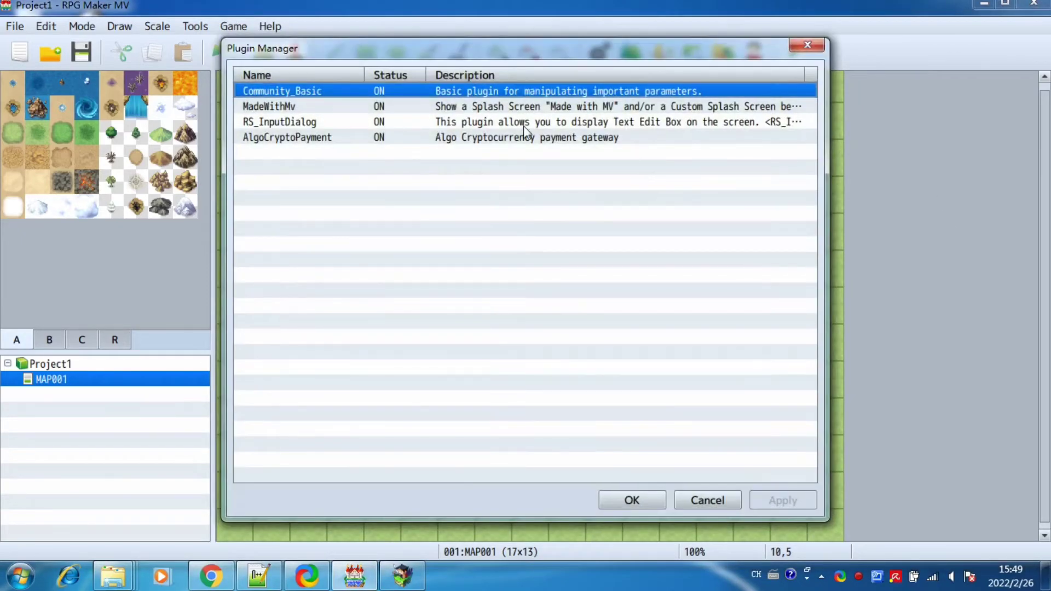
pyautogui.doubleClick(505, 137)
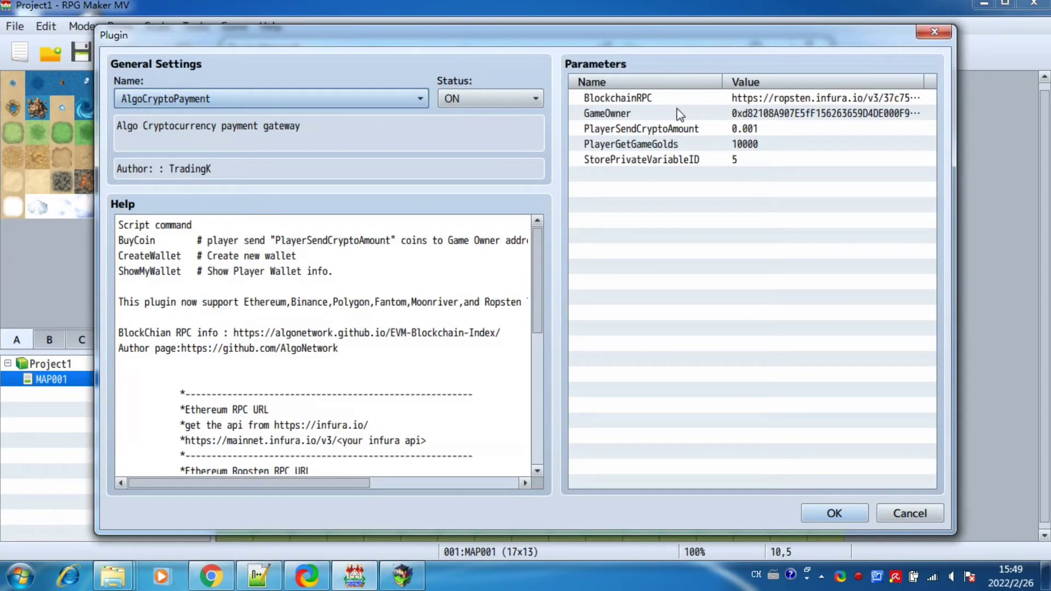
pyautogui.doubleClick(793, 111)
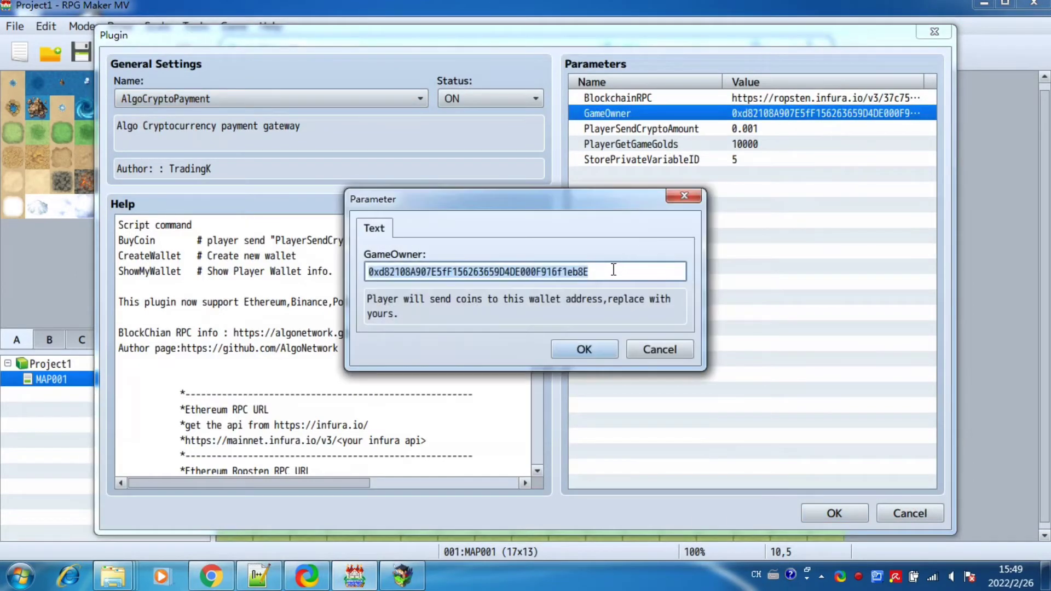
pyautogui.click(660, 349)
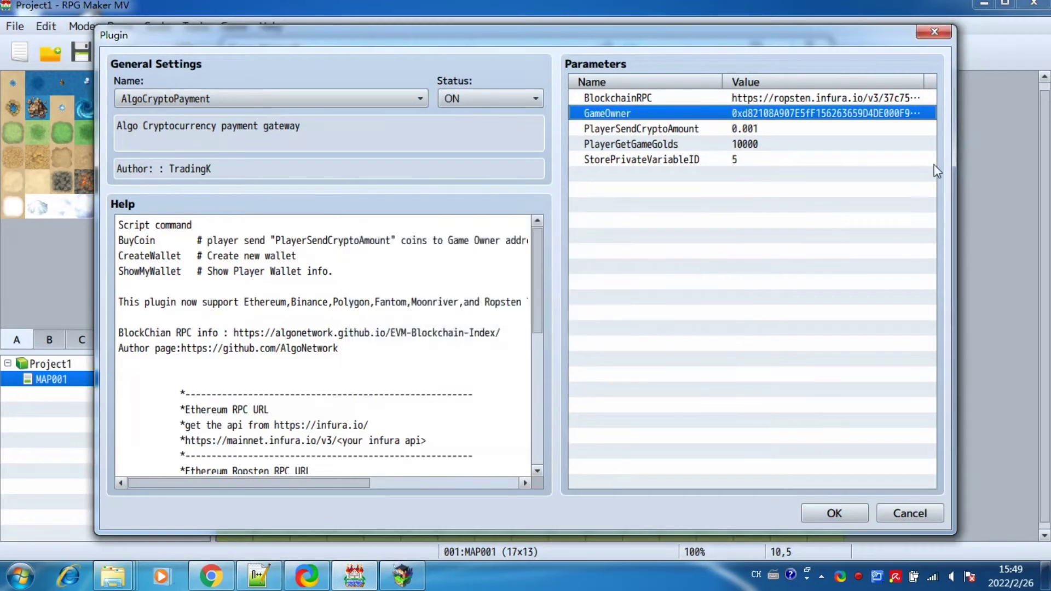
pyautogui.click(934, 34)
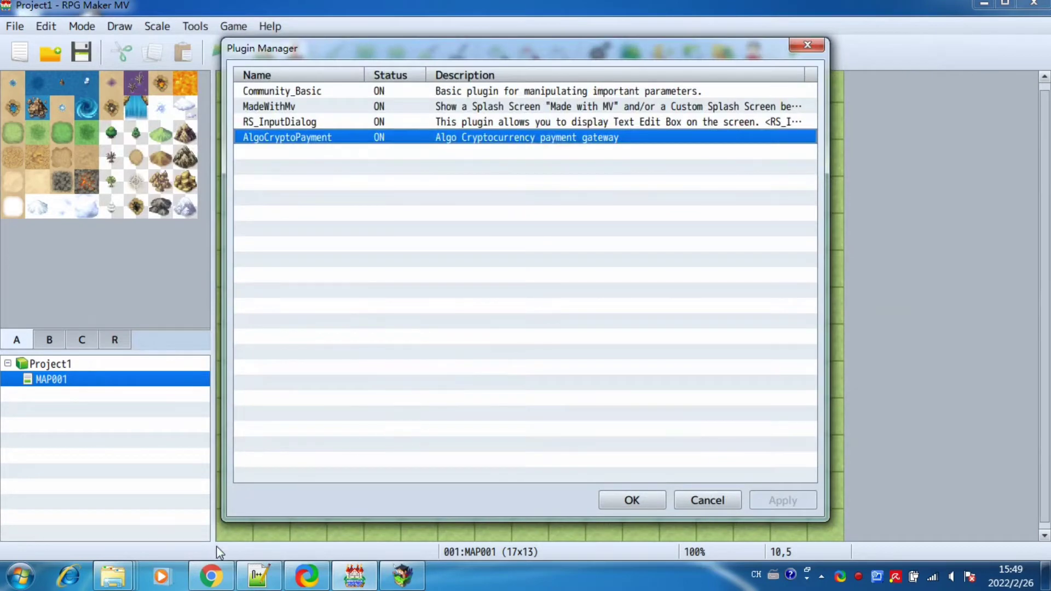
# Search Etherscan for the pasted owner address and show its internal transactions
pyautogui.click(211, 575)
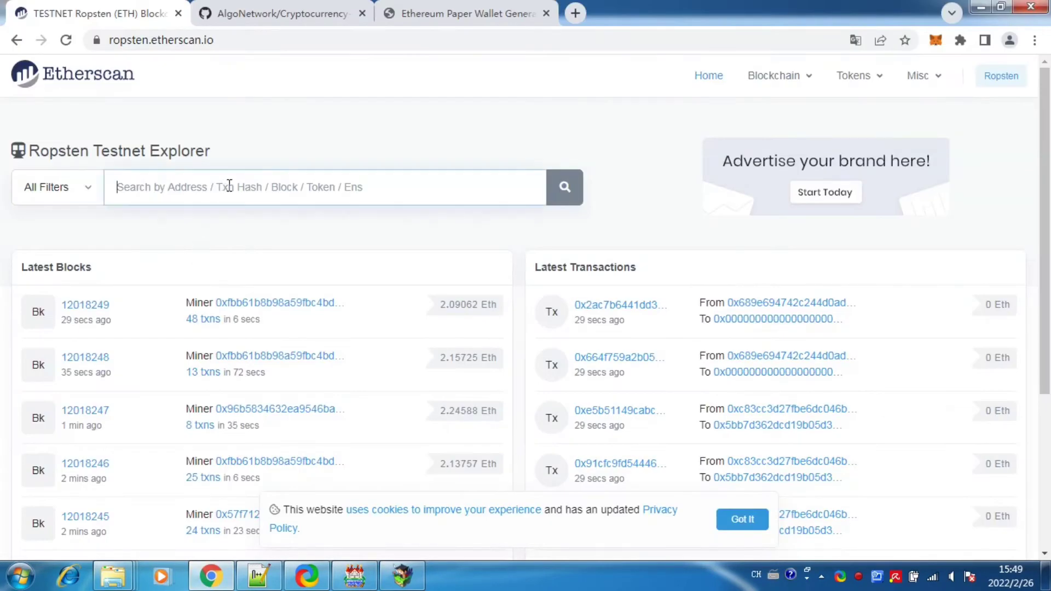
pyautogui.hotkey('ctrl', 'v')
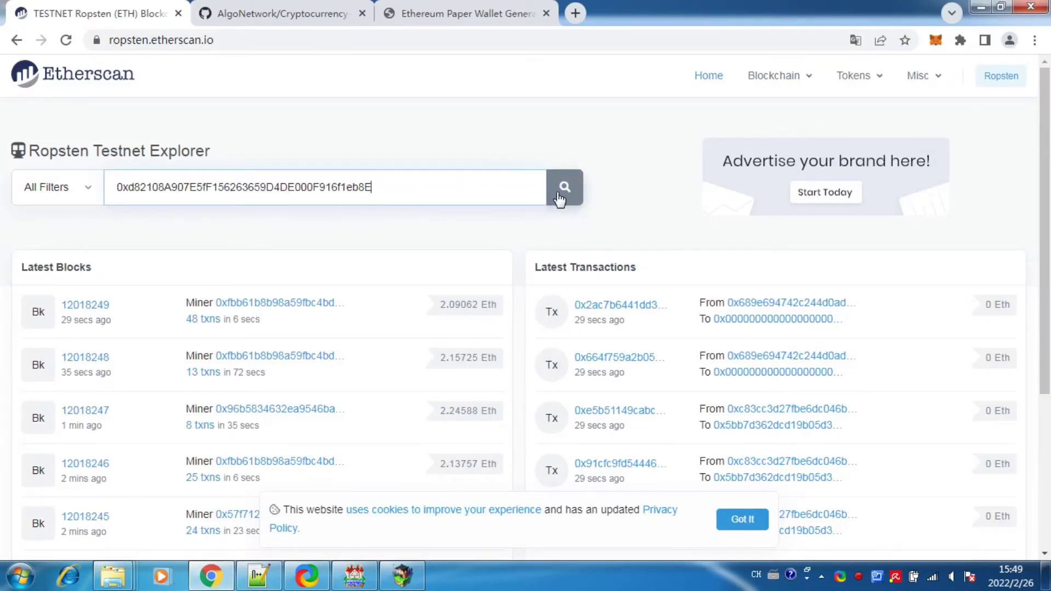
pyautogui.click(562, 195)
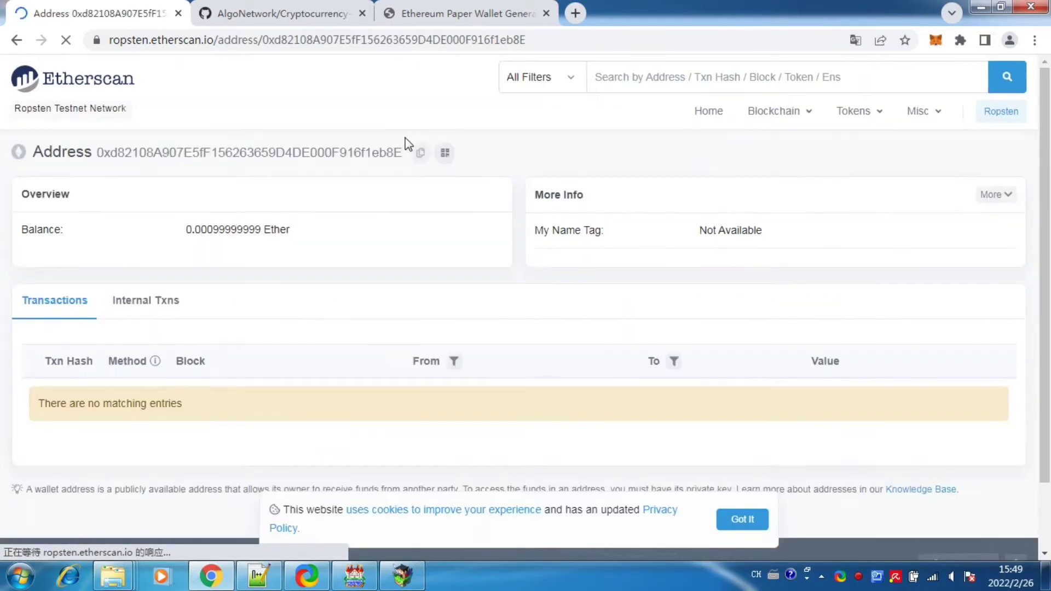
pyautogui.scroll(-2, 355, 218)
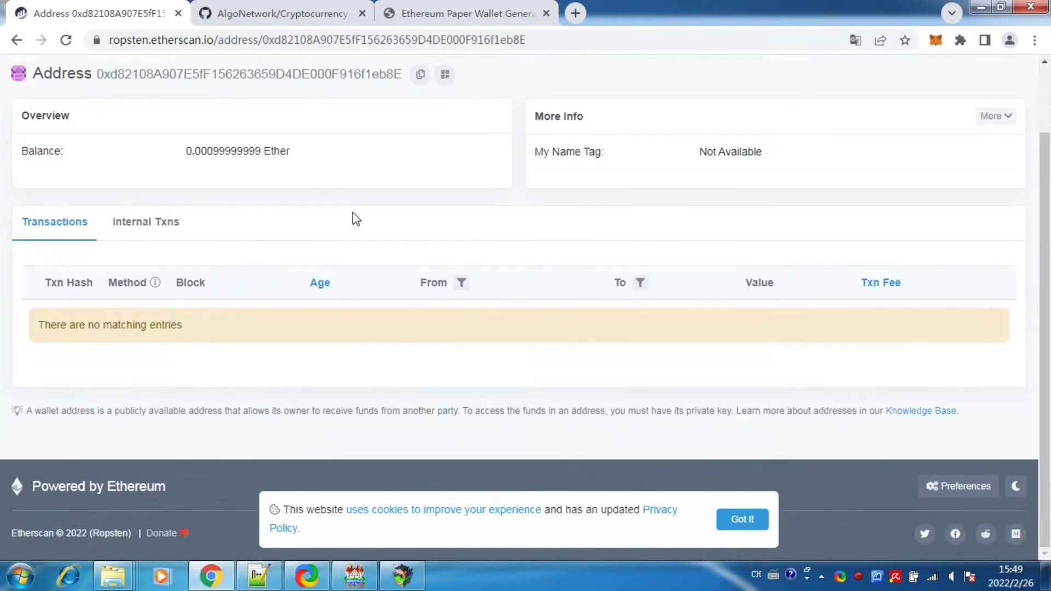
pyautogui.click(145, 222)
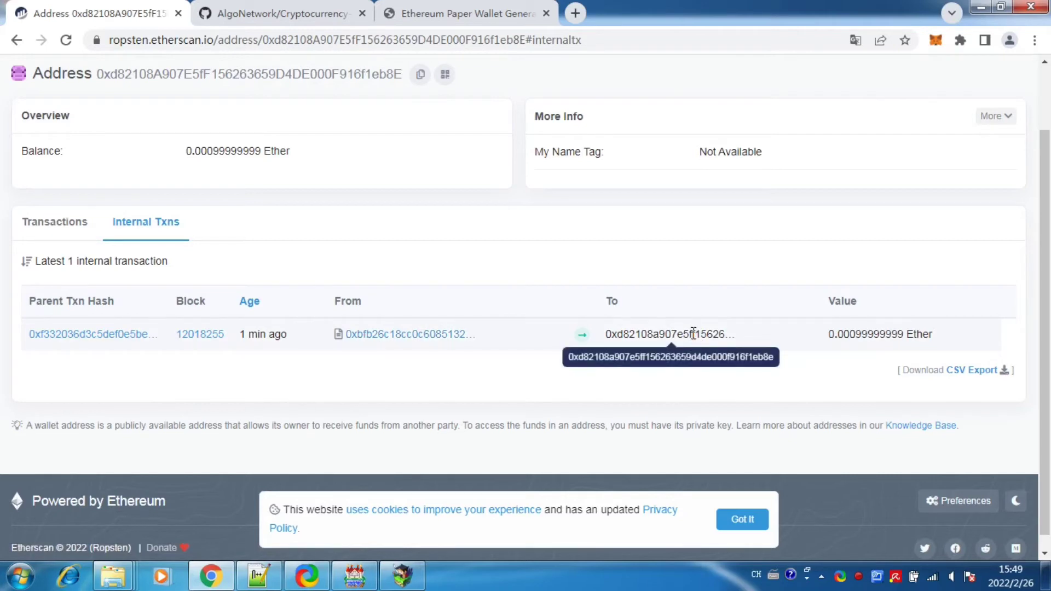
pyautogui.scroll(2, 693, 332)
pyautogui.scroll(-2, 630, 276)
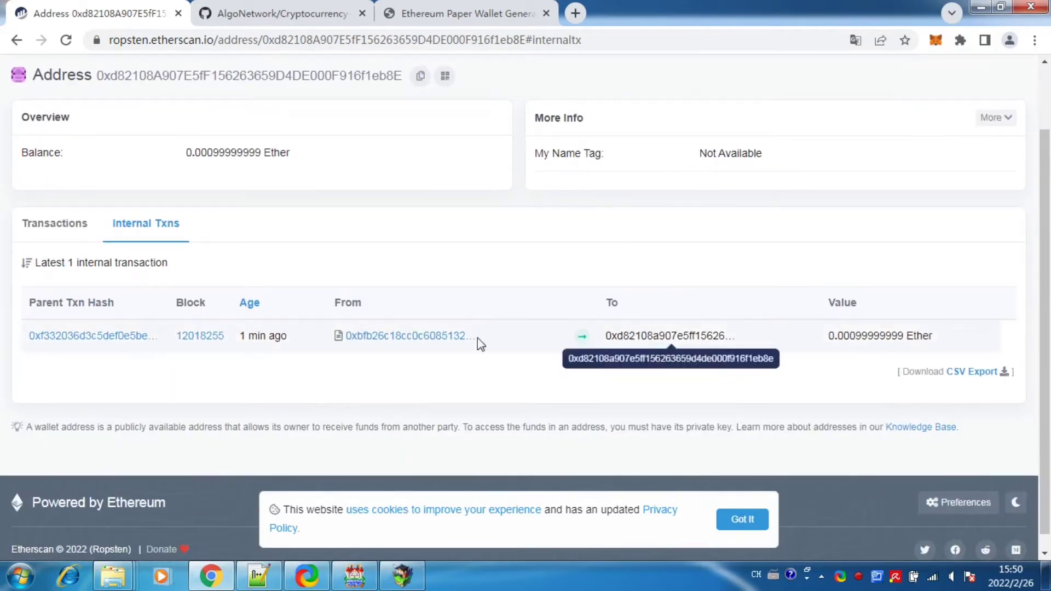
# Inspect the parent transaction's 0.001 Ether payment and forwarded amount on Etherscan
pyautogui.click(105, 336)
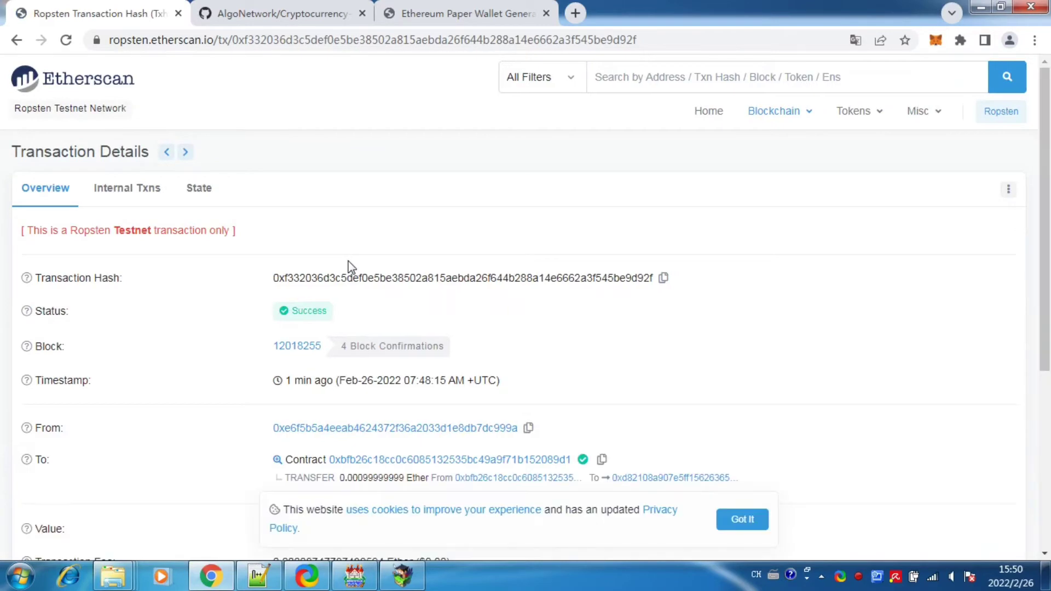
pyautogui.scroll(-3, 348, 265)
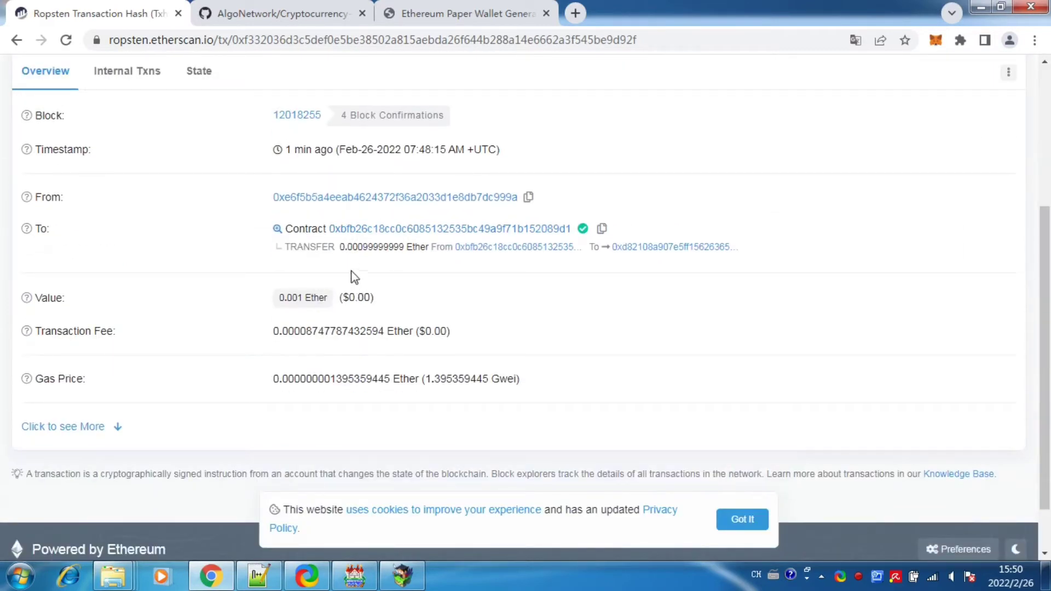
pyautogui.moveTo(340, 247); pyautogui.dragTo(382, 247)
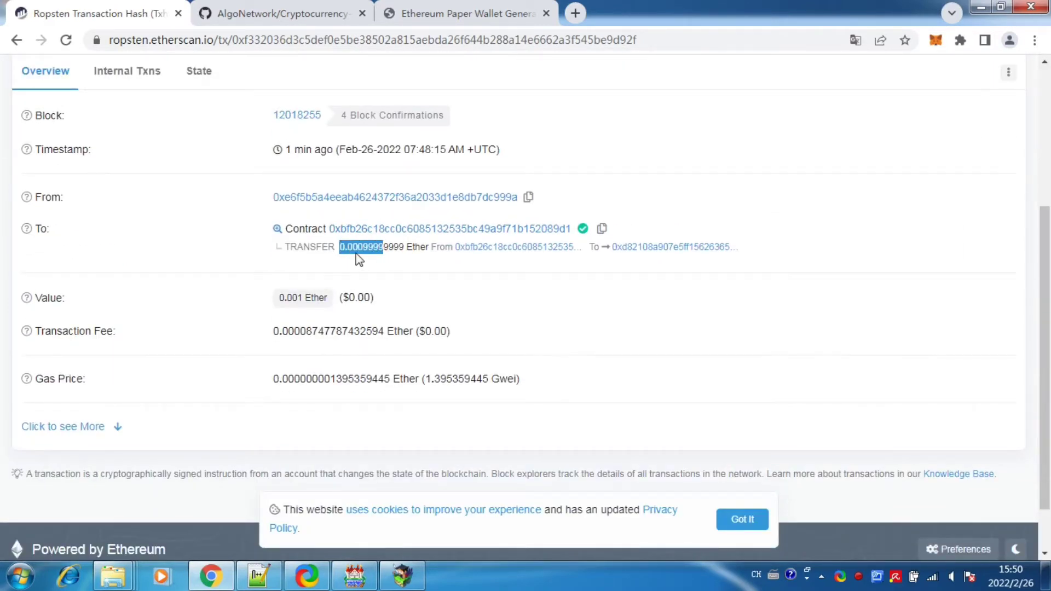
pyautogui.moveTo(280, 298); pyautogui.dragTo(303, 297)
pyautogui.click(391, 314)
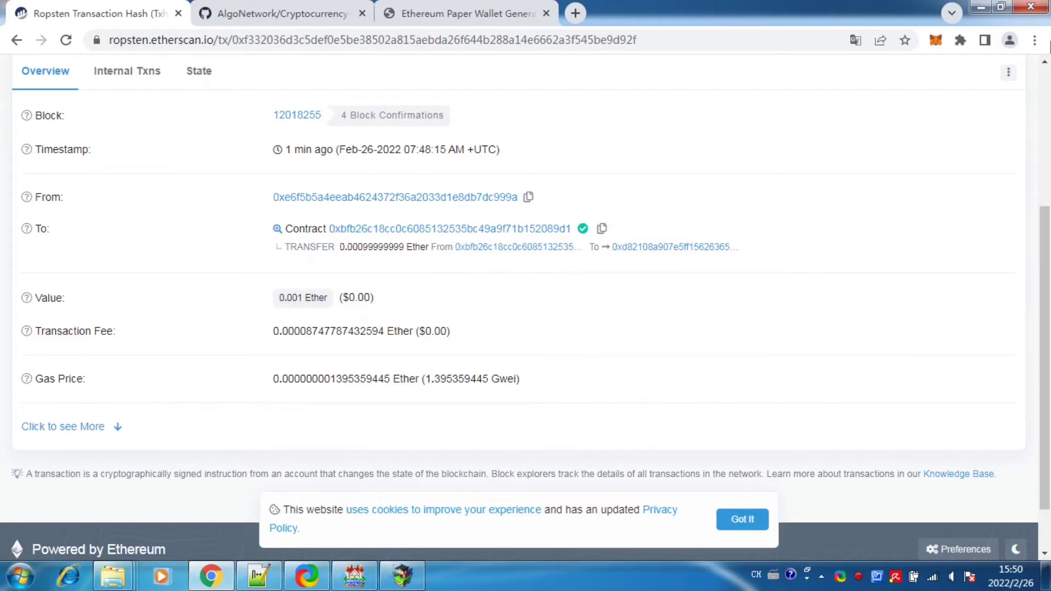
# Return to RPG Maker, close the plugin list unchanged and start a playtest
pyautogui.click(982, 8)
pyautogui.click(526, 151)
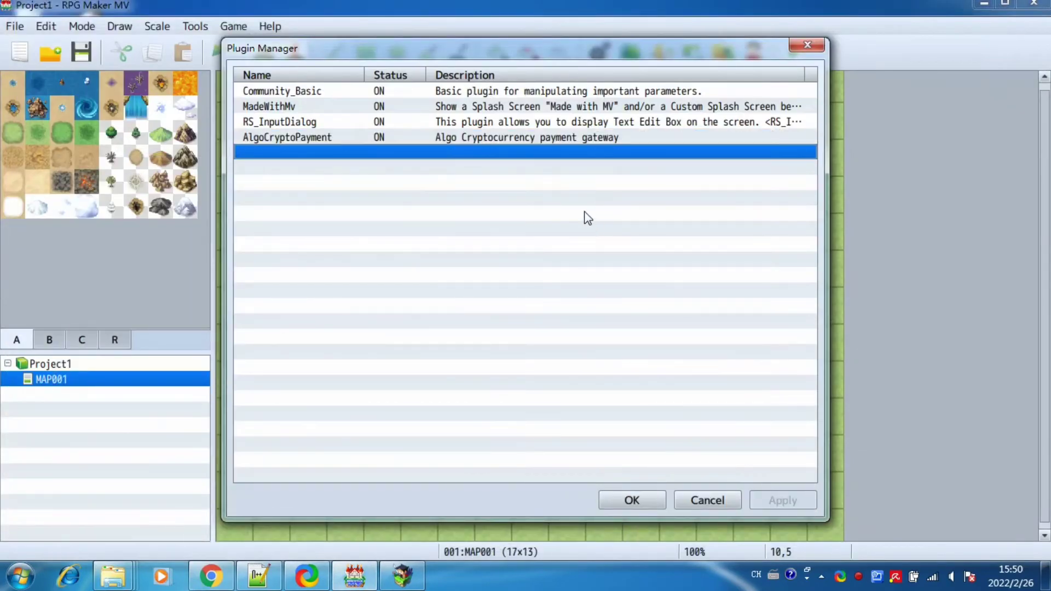
pyautogui.click(702, 500)
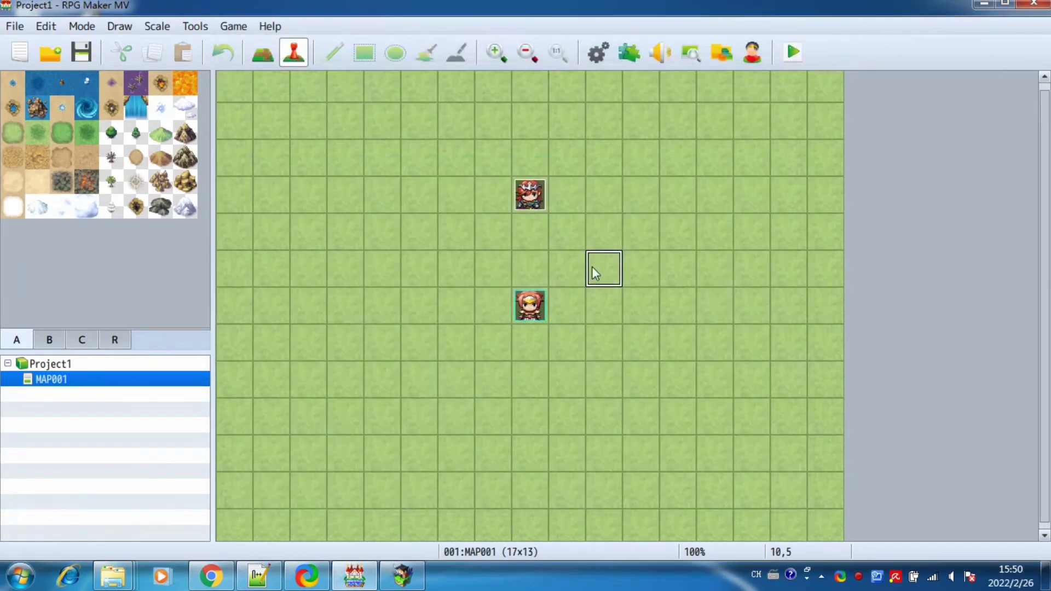
pyautogui.click(793, 52)
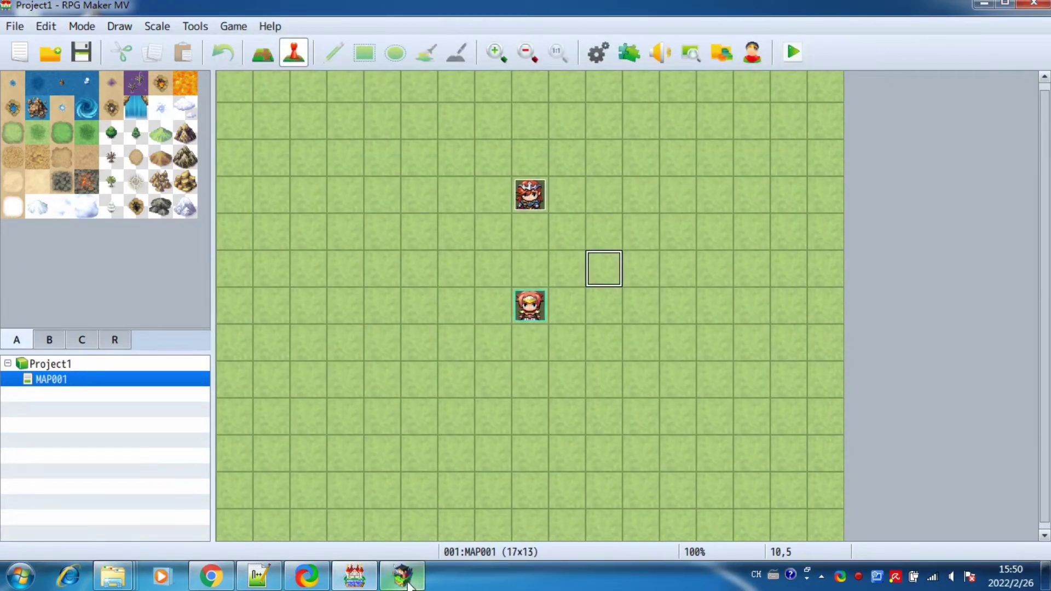
# Choose Create Wallet at the NPC, read the new address and balance 0, then cancel
pyautogui.click(541, 247)
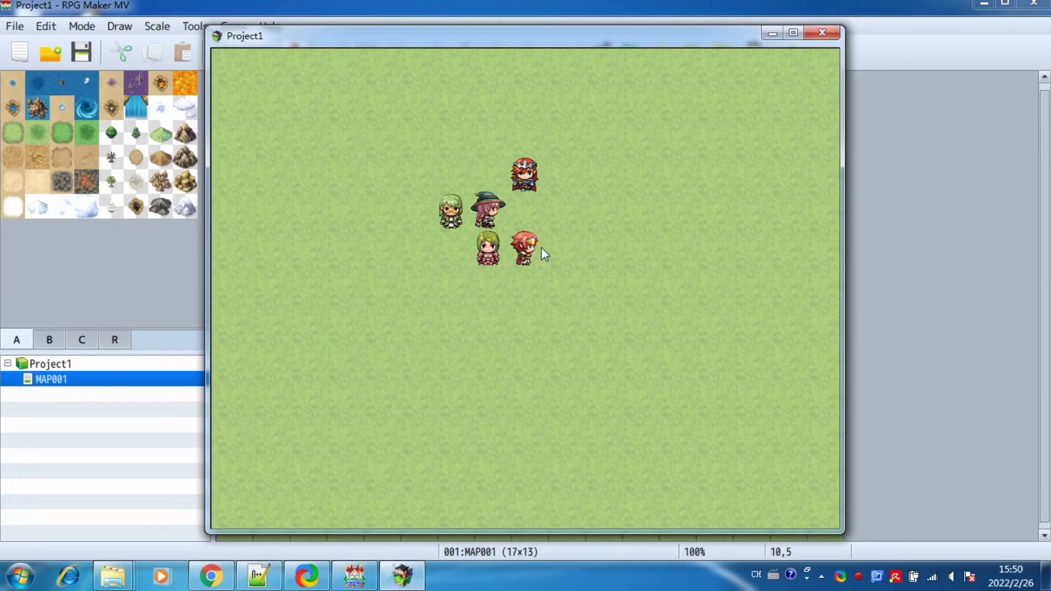
pyautogui.click(542, 247)
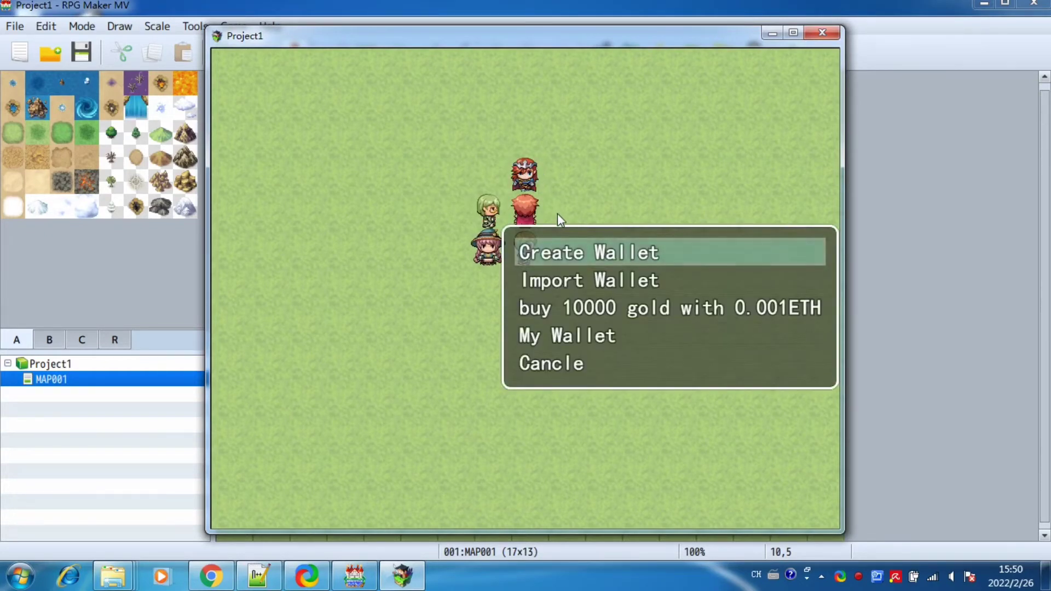
pyautogui.click(605, 250)
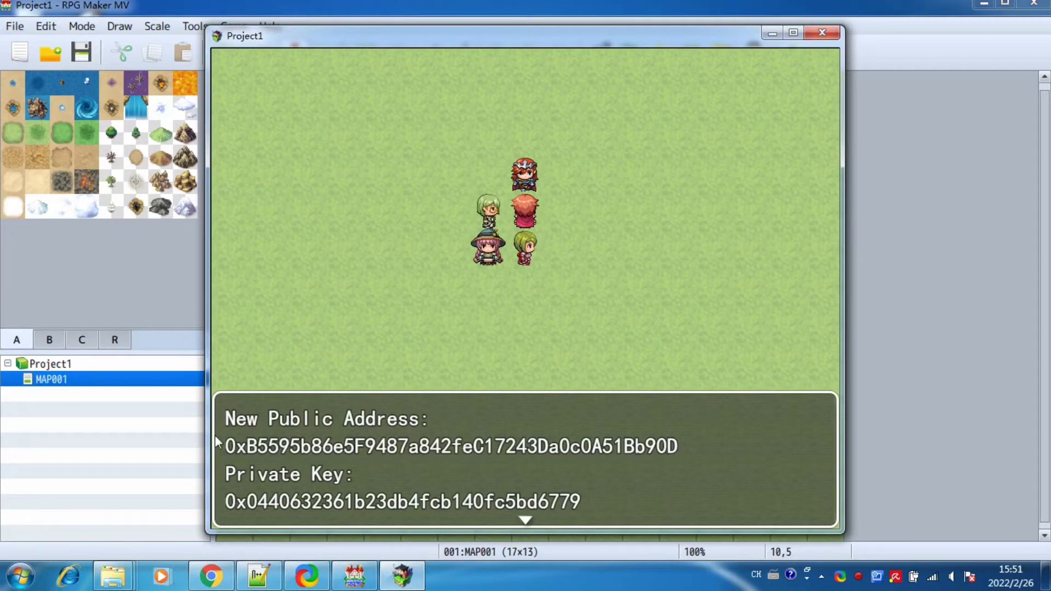
pyautogui.click(524, 341)
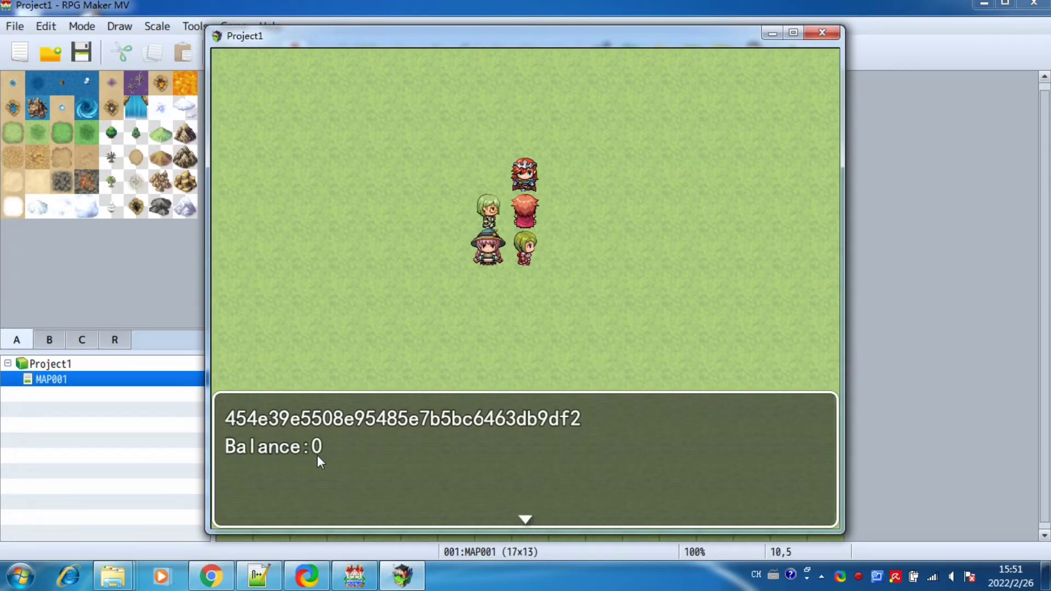
pyautogui.click(527, 286)
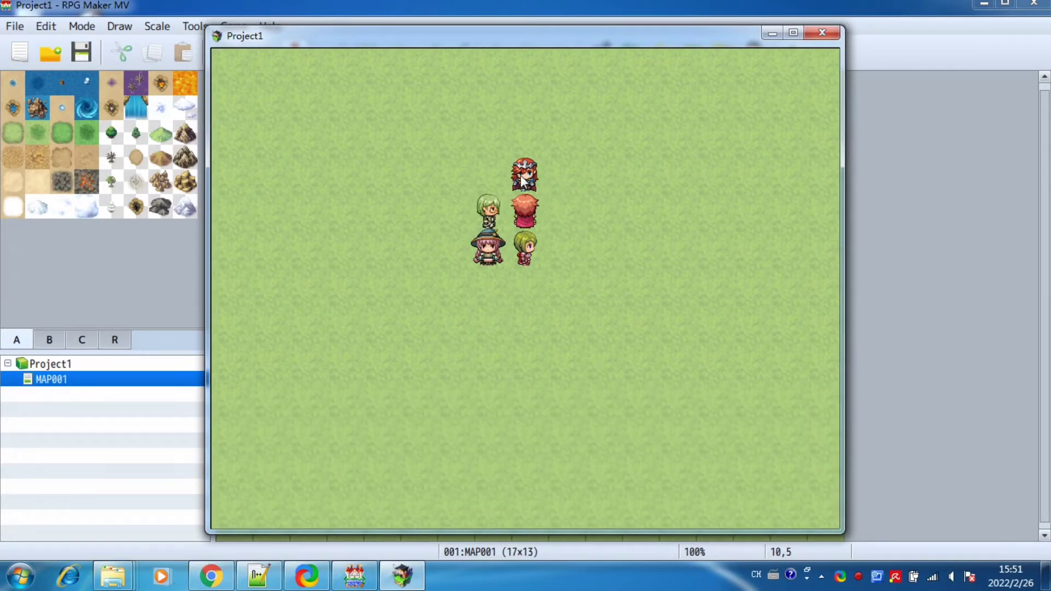
pyautogui.click(544, 184)
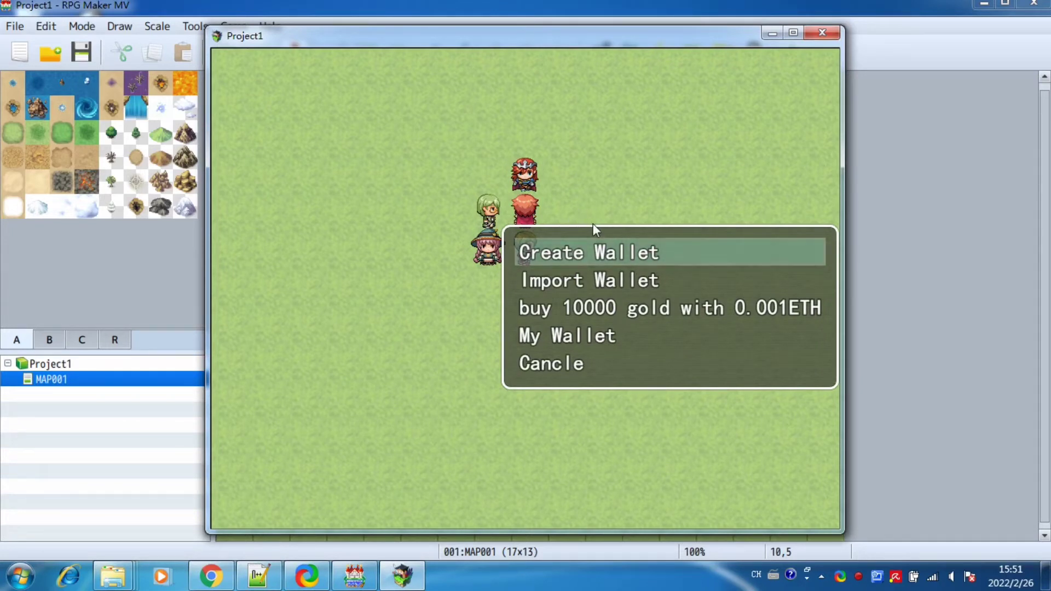
pyautogui.click(623, 361)
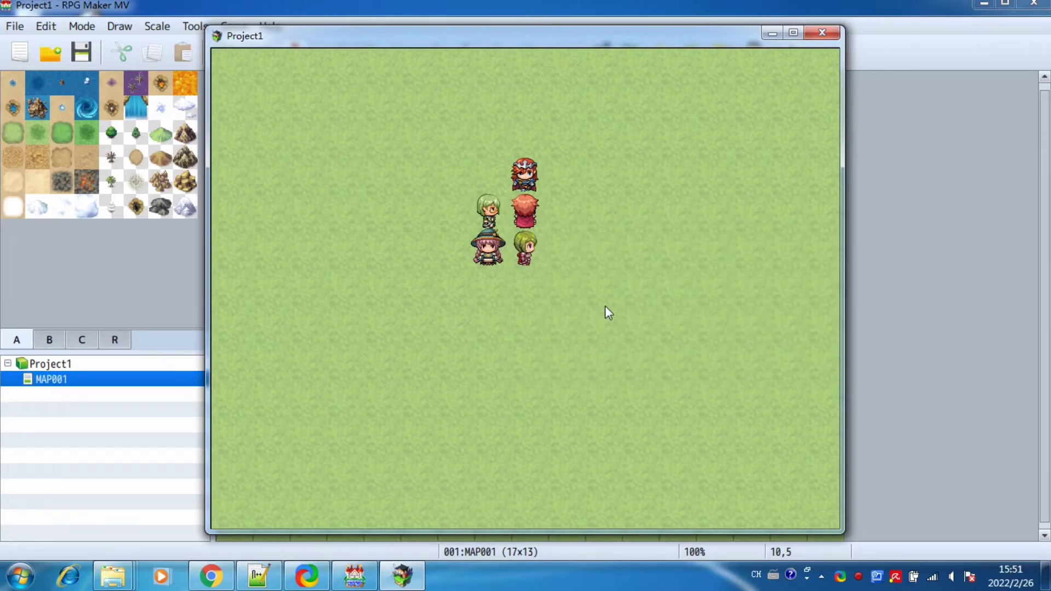
# Close the playtest and inspect RS_InputDialog's variable ID parameter, set to 5
pyautogui.click(502, 140)
pyautogui.click(823, 33)
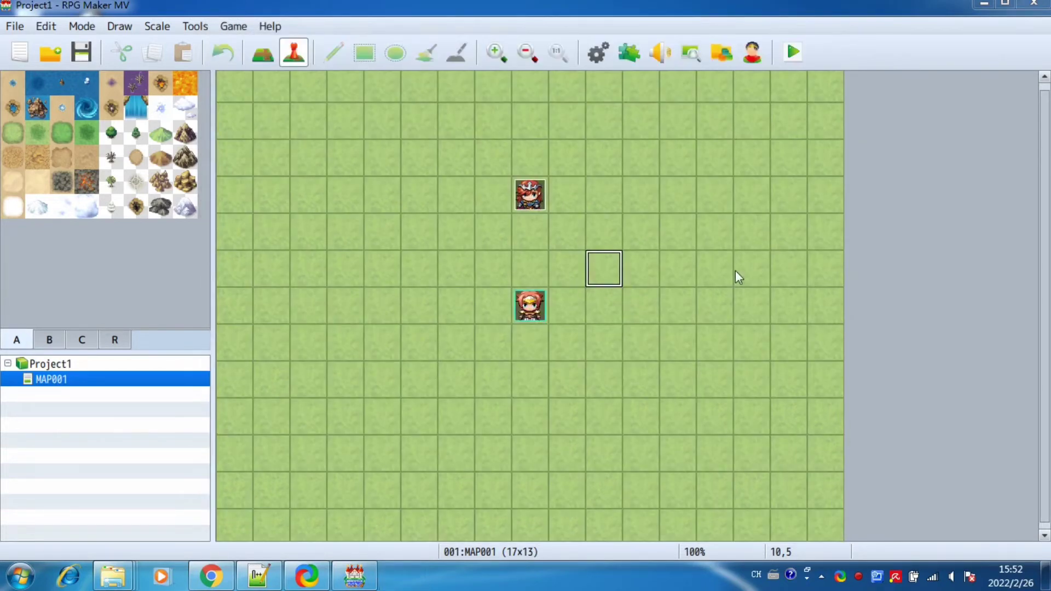
pyautogui.click(641, 200)
pyautogui.click(628, 53)
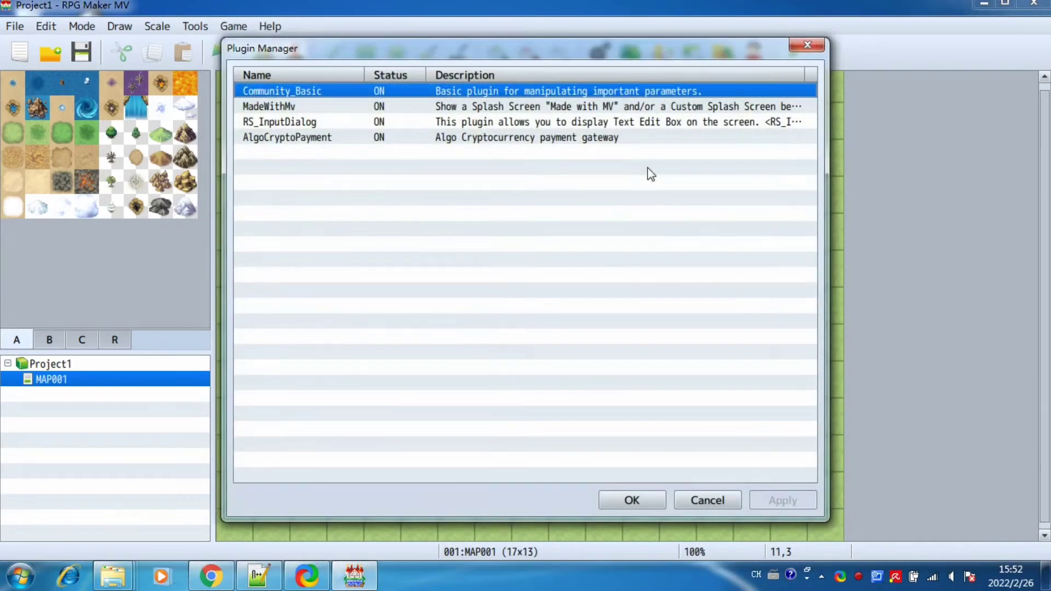
pyautogui.click(279, 122)
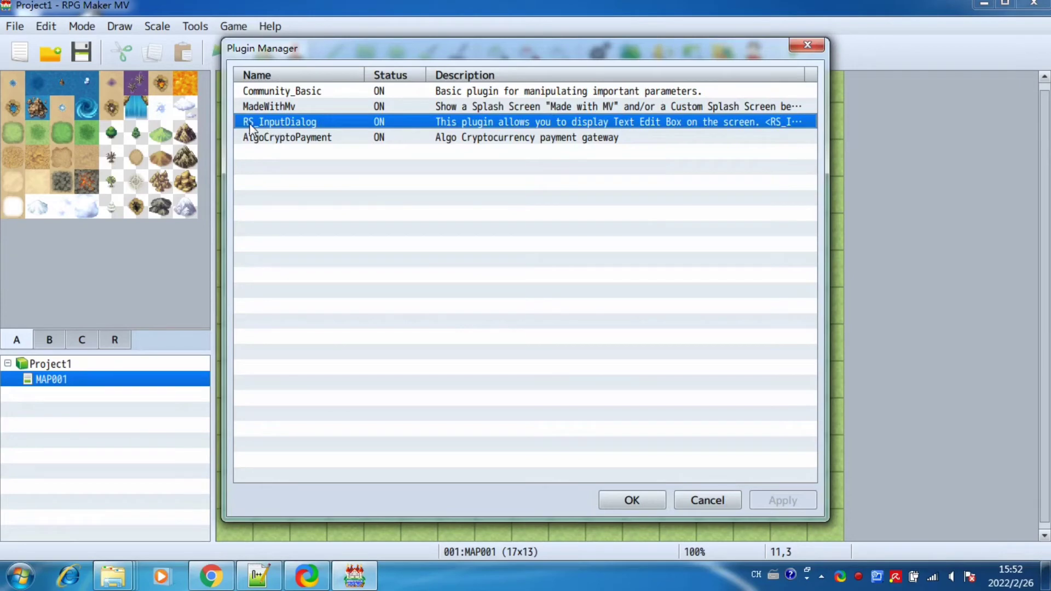
pyautogui.doubleClick(392, 125)
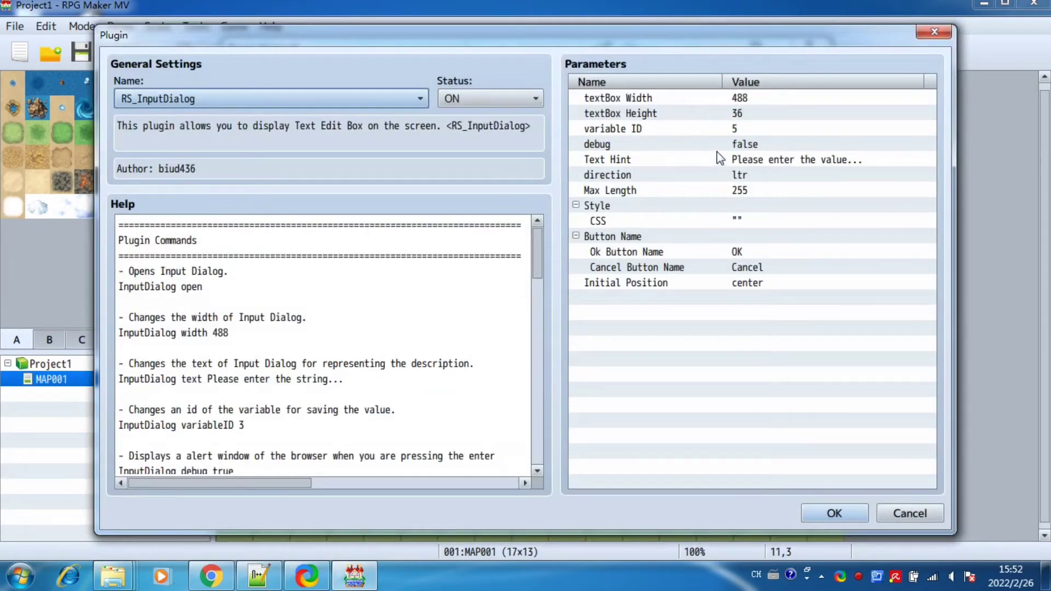
pyautogui.click(679, 129)
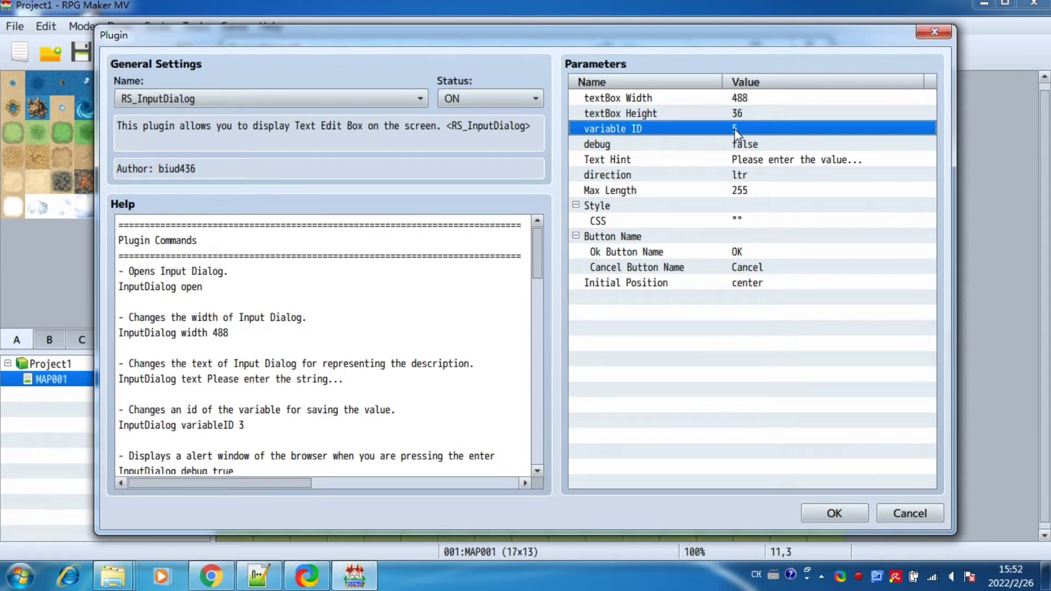
# Close the plugin dialogs, check variable 0005 in the NPC event, and discard changes
pyautogui.click(935, 33)
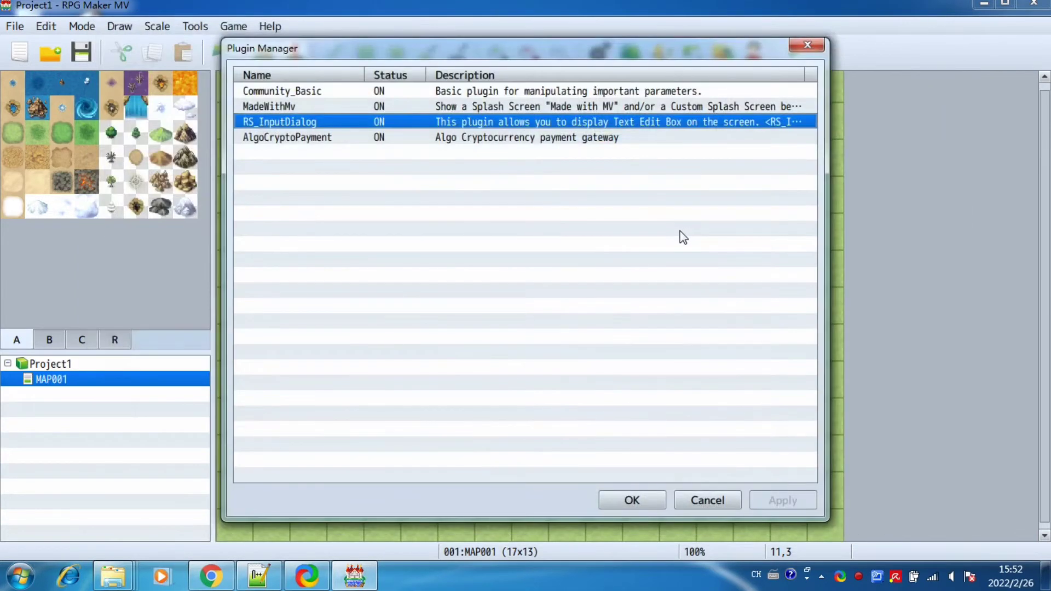
pyautogui.click(703, 500)
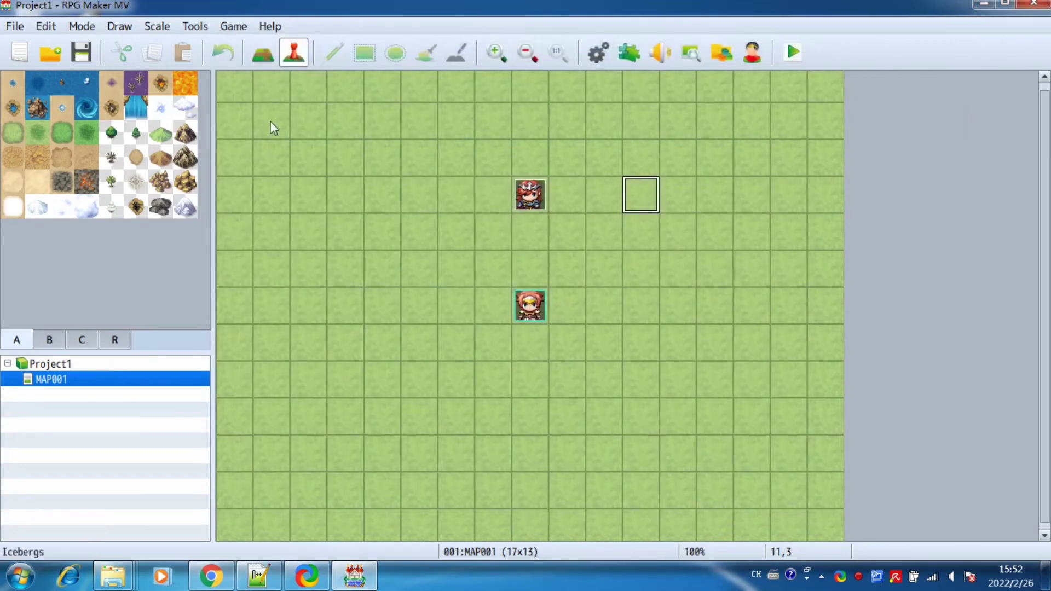
pyautogui.click(530, 195)
pyautogui.doubleClick(530, 194)
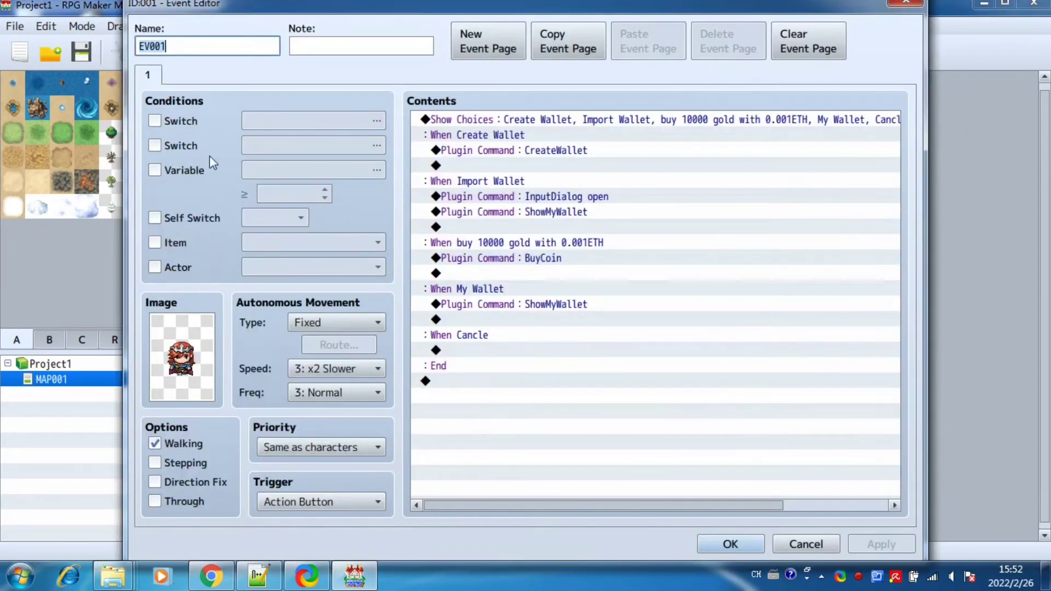
pyautogui.click(155, 170)
pyautogui.click(312, 170)
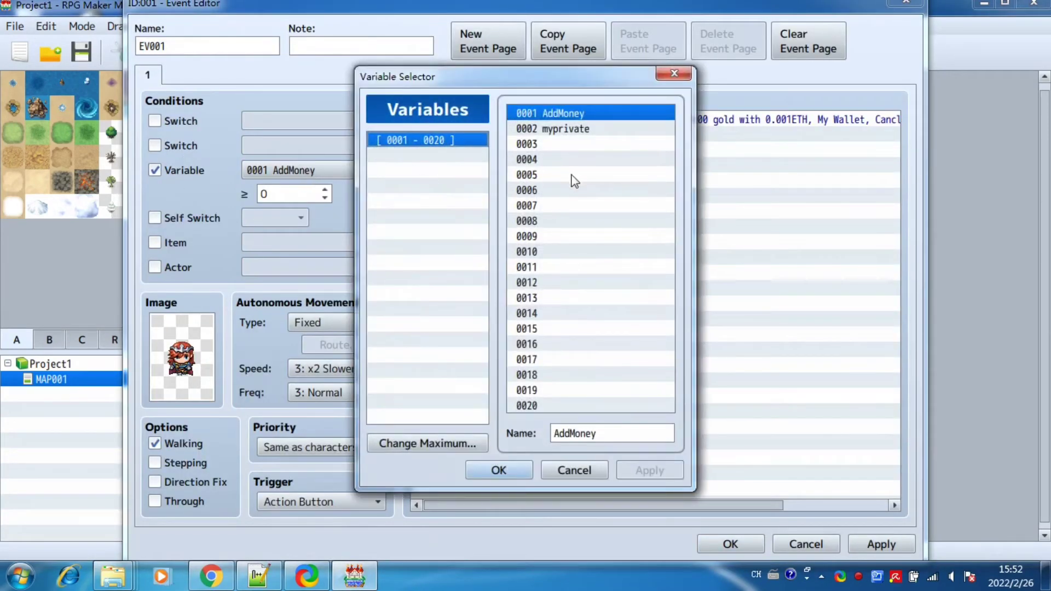
pyautogui.click(554, 175)
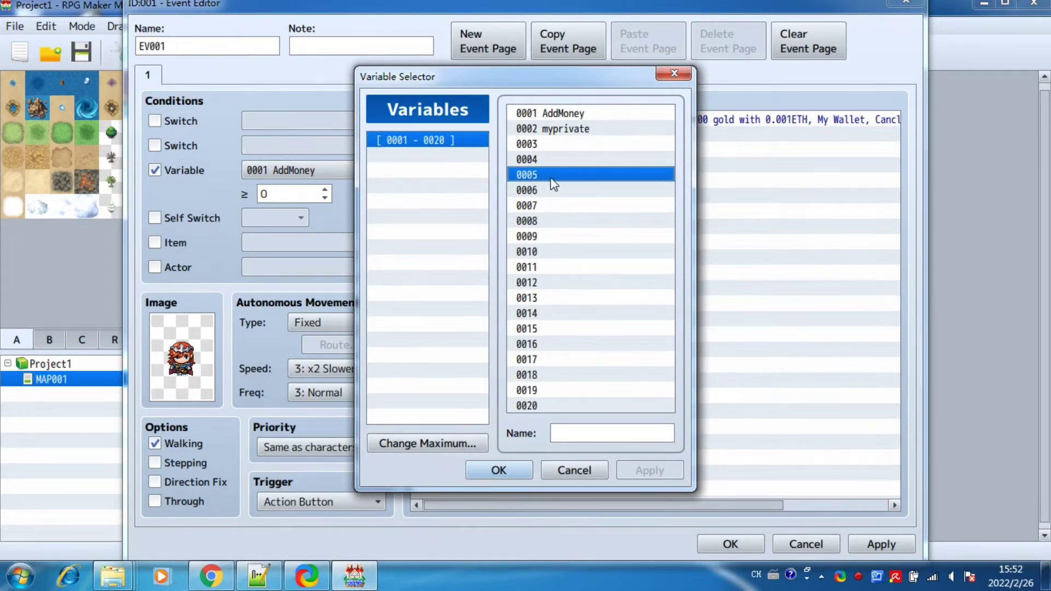
pyautogui.click(574, 471)
pyautogui.click(907, 5)
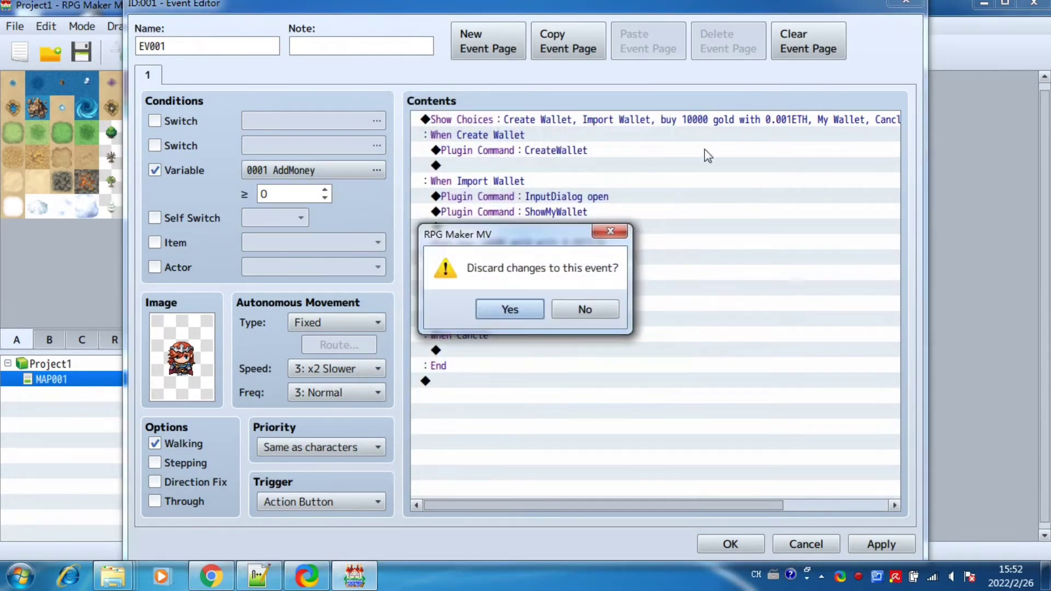
pyautogui.click(510, 309)
# Reopen the plugin list and select the AlgoCryptoPayment plugin
pyautogui.click(630, 54)
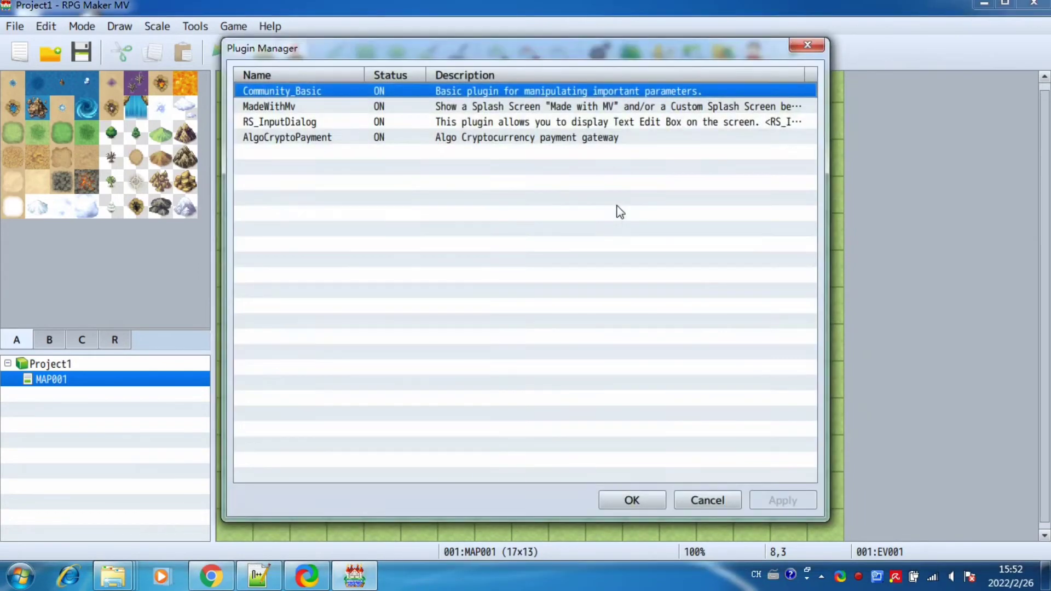
pyautogui.click(307, 122)
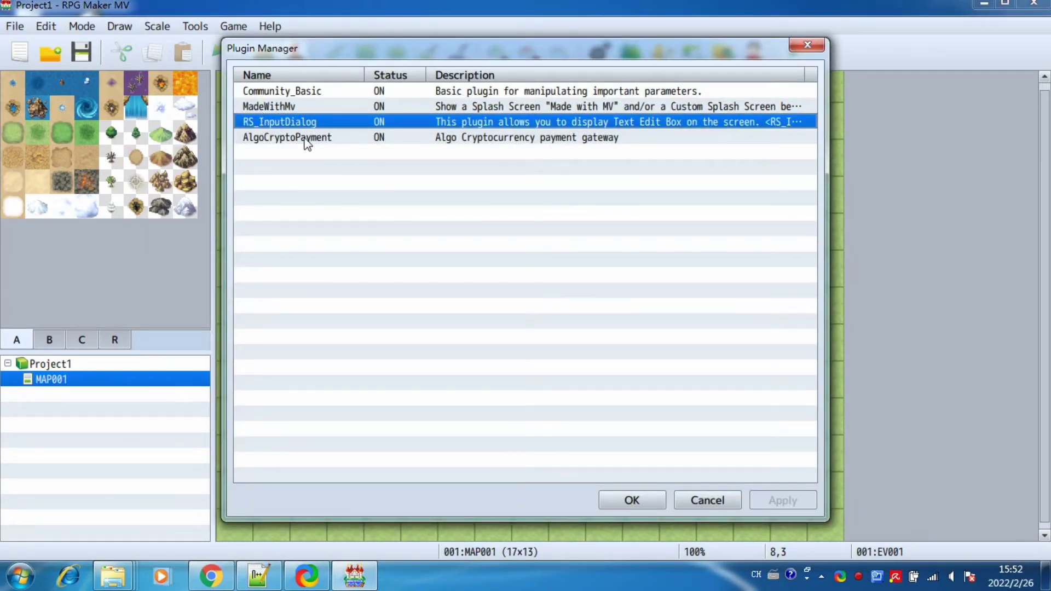
pyautogui.click(307, 139)
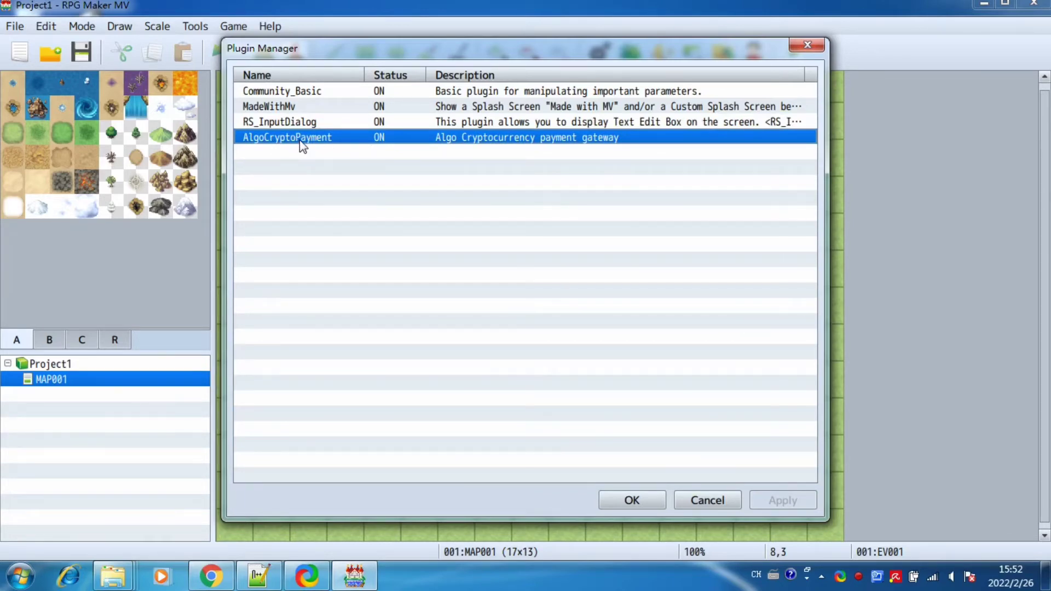
pyautogui.doubleClick(316, 146)
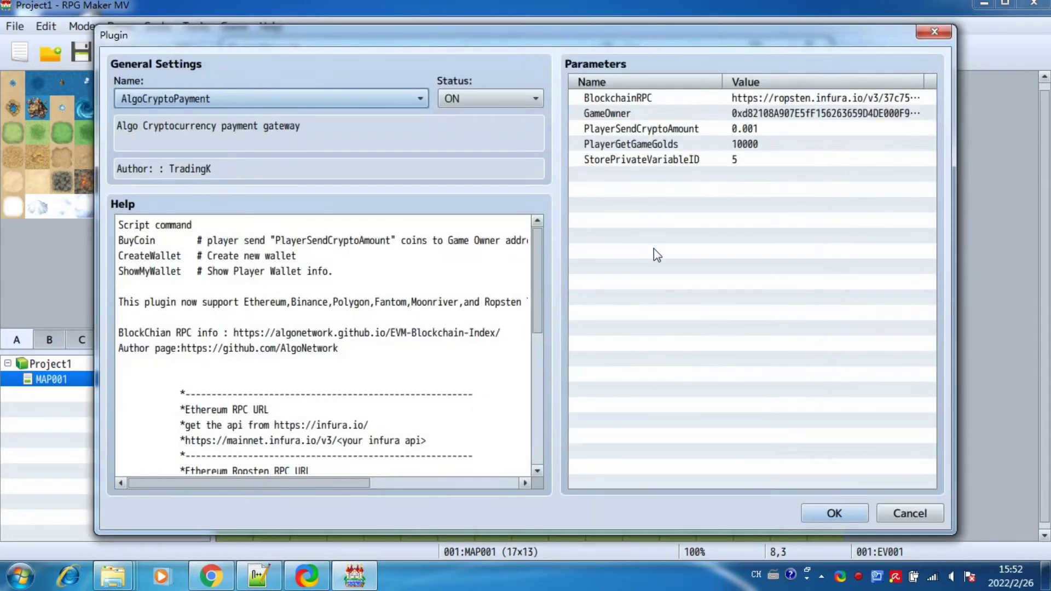
pyautogui.click(797, 98)
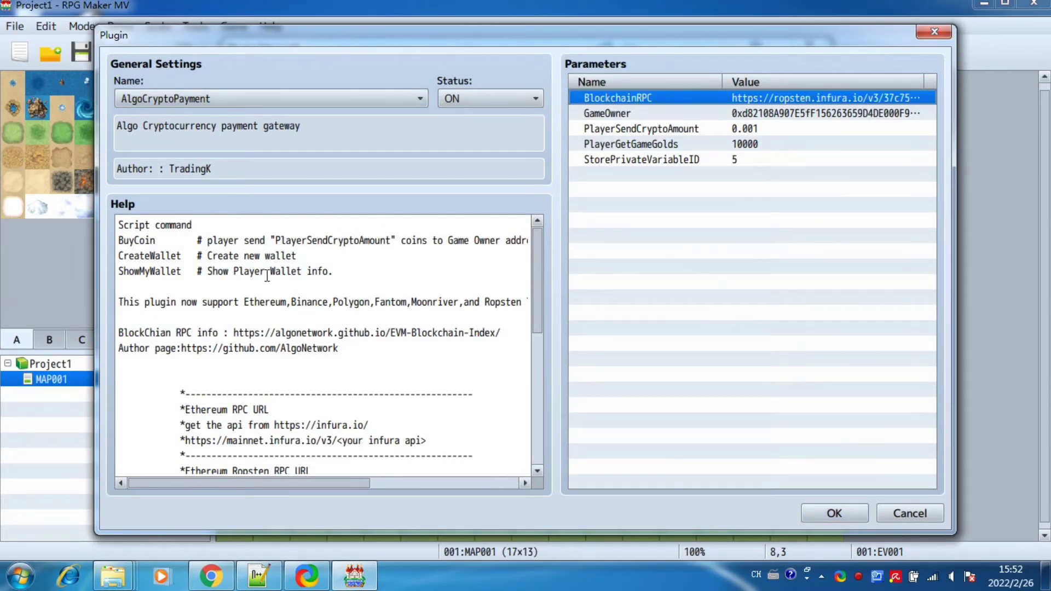
pyautogui.doubleClick(265, 303)
pyautogui.click(319, 306)
pyautogui.doubleClick(351, 302)
pyautogui.doubleClick(387, 303)
pyautogui.doubleClick(434, 302)
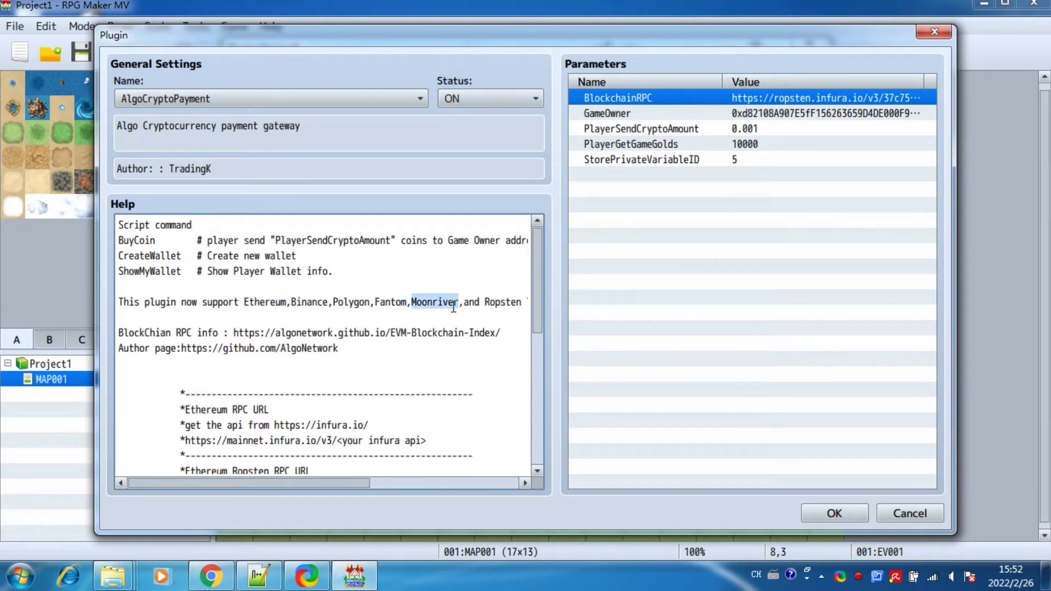
pyautogui.click(317, 339)
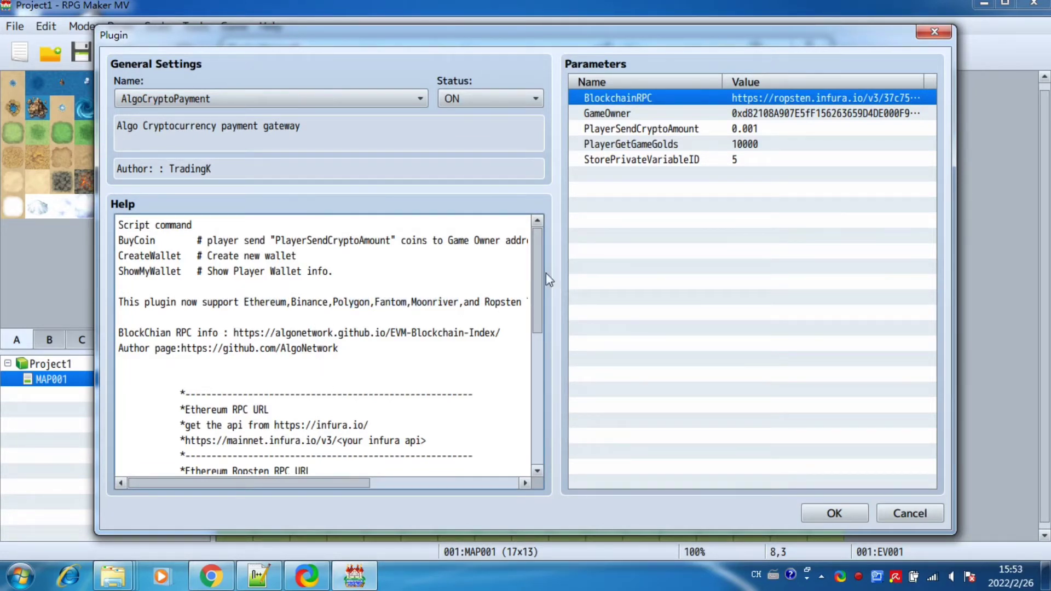
pyautogui.doubleClick(786, 97)
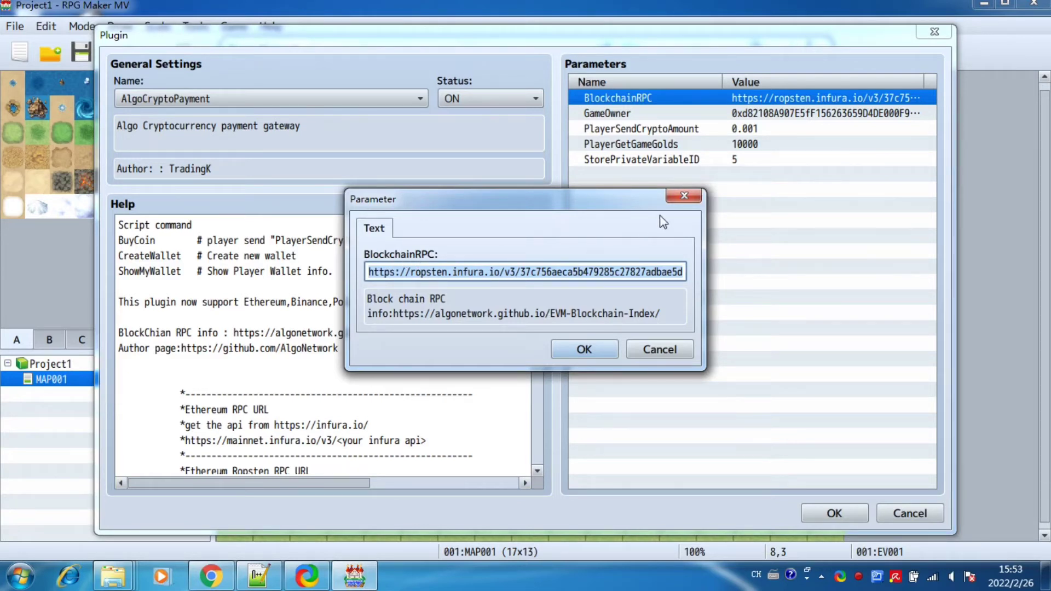
pyautogui.click(684, 196)
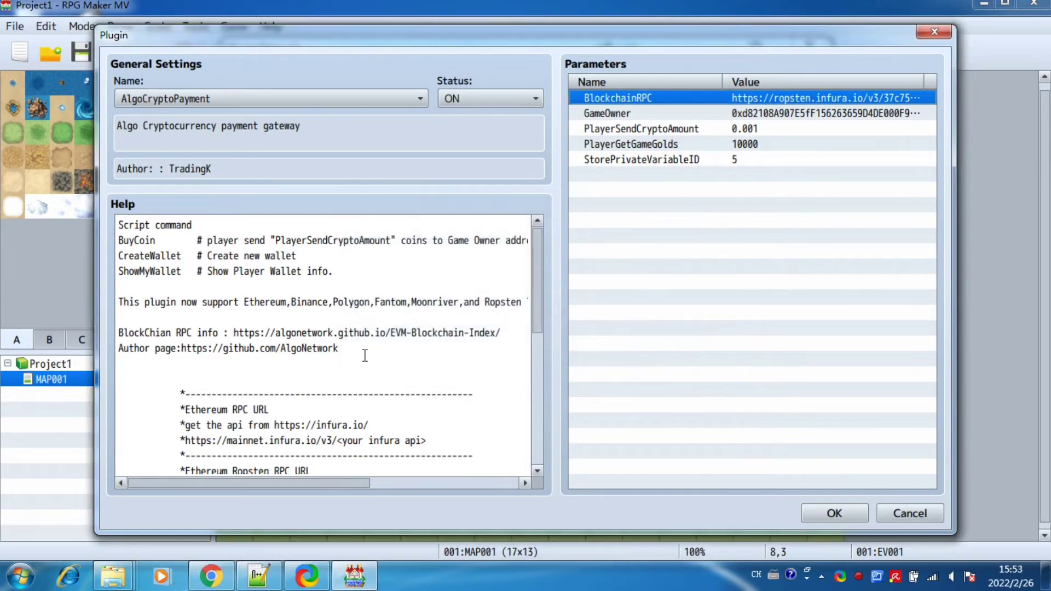
pyautogui.scroll(-3, 321, 354)
pyautogui.doubleClick(201, 364)
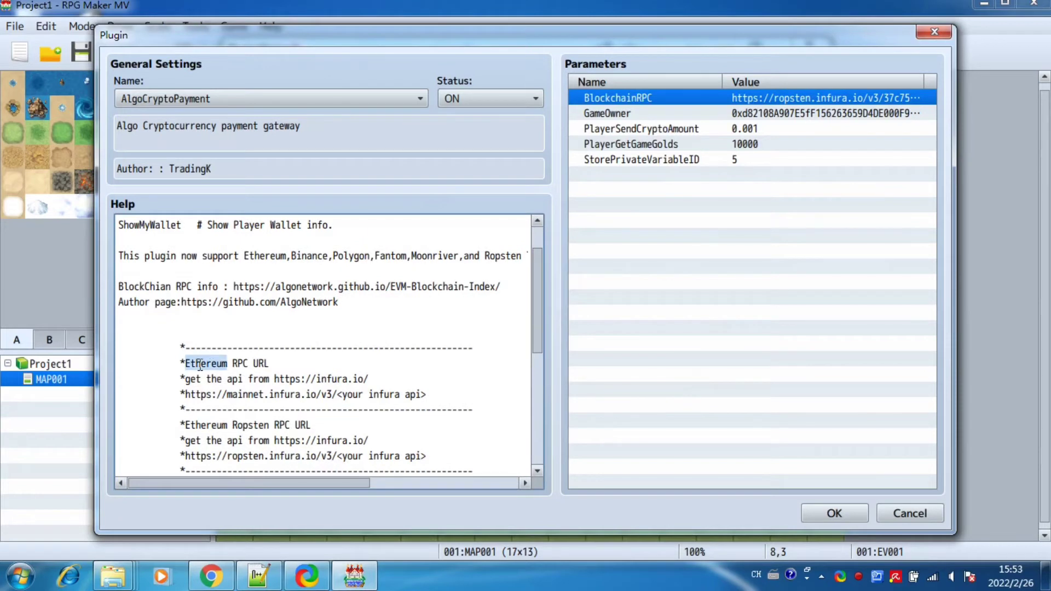
pyautogui.scroll(-2, 317, 377)
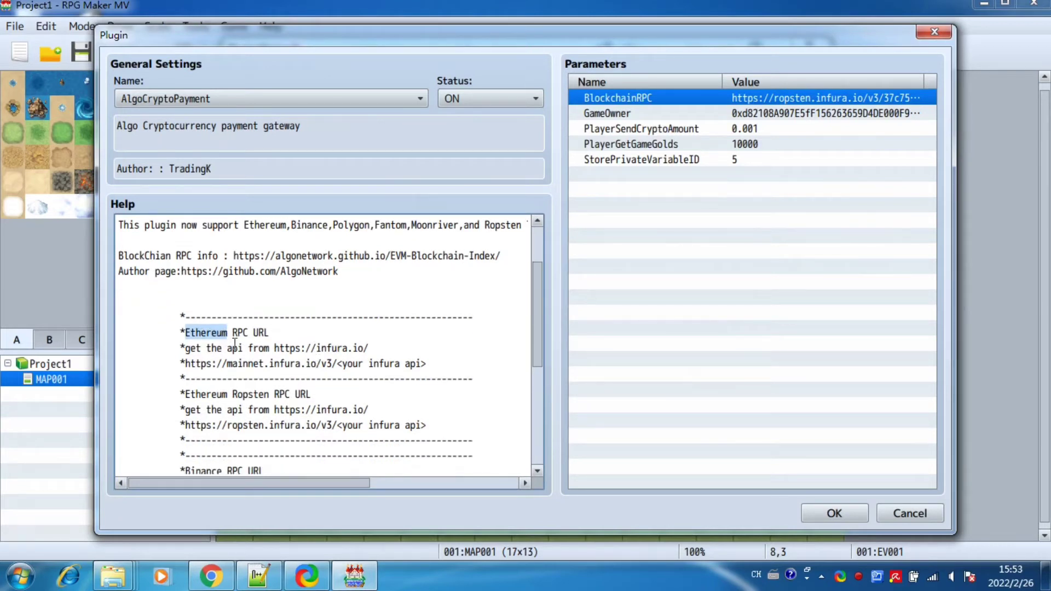
pyautogui.scroll(-2, 323, 334)
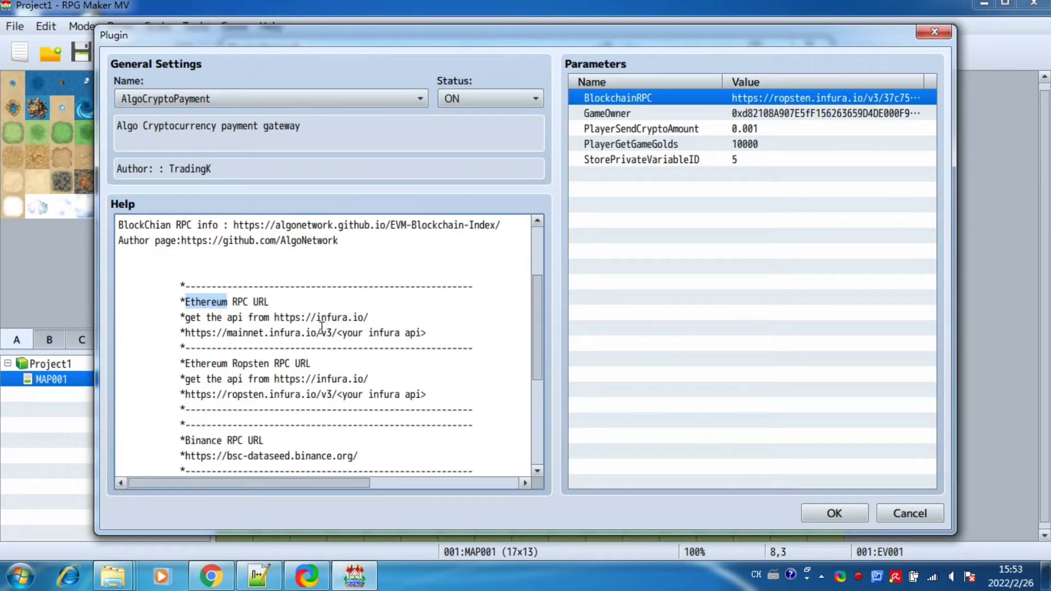
pyautogui.click(238, 328)
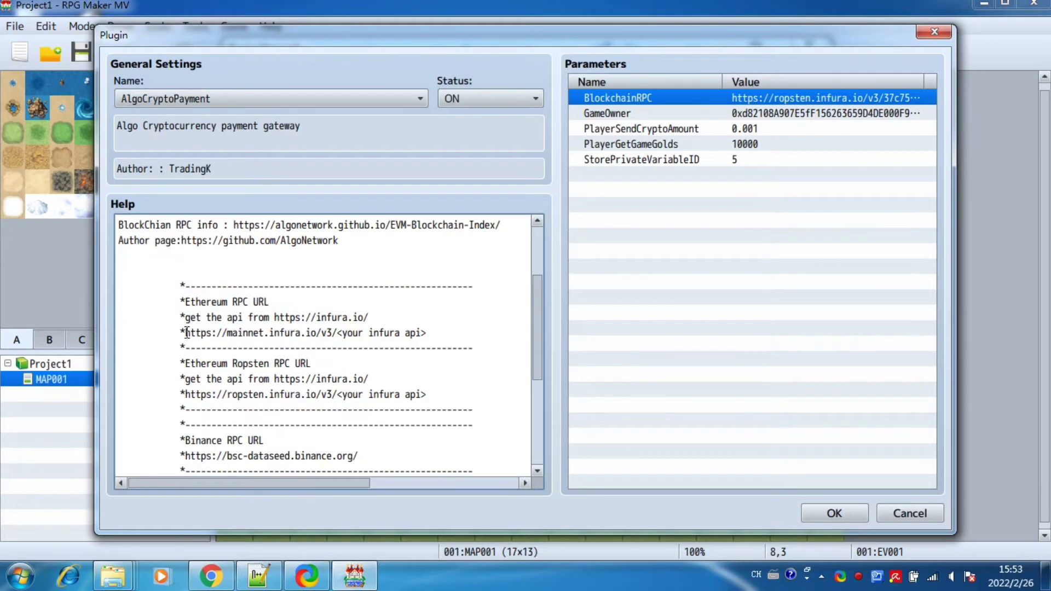
pyautogui.moveTo(186, 333); pyautogui.dragTo(427, 333)
pyautogui.click(432, 332)
pyautogui.moveTo(232, 301); pyautogui.dragTo(289, 303)
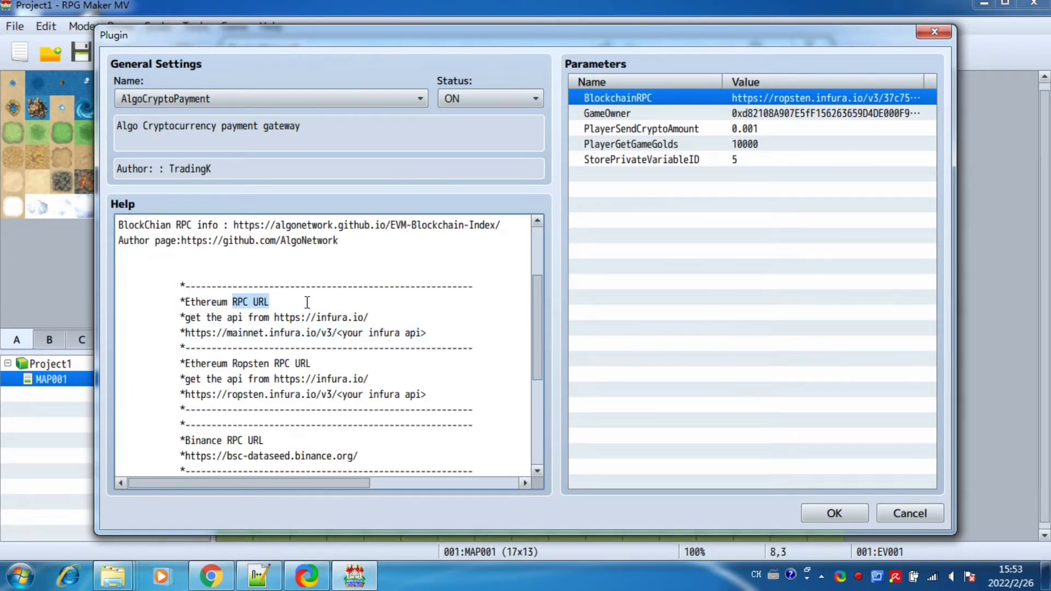
pyautogui.click(307, 302)
pyautogui.scroll(-2, 312, 337)
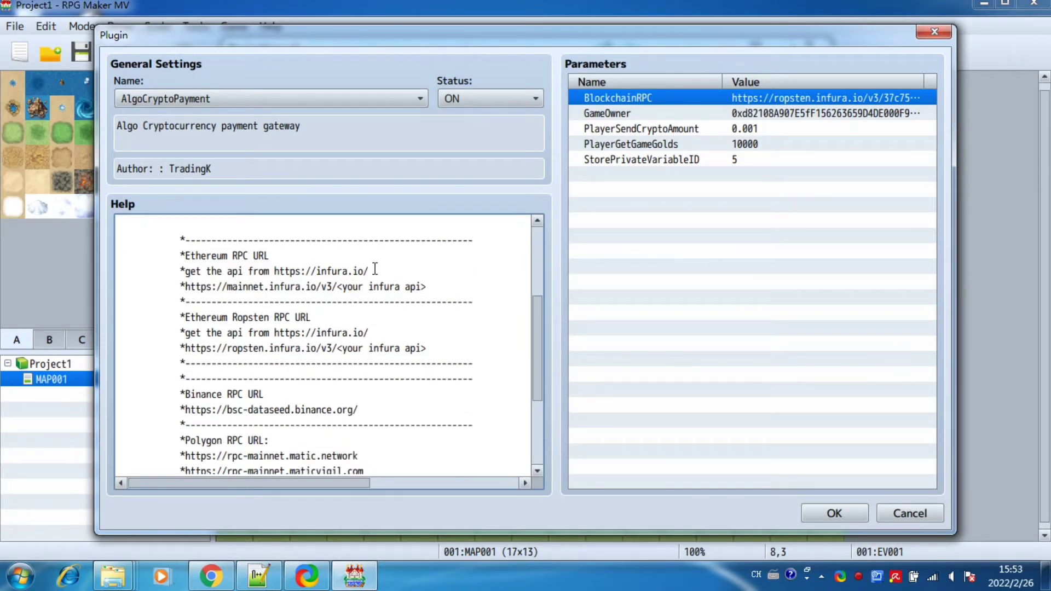
pyautogui.moveTo(371, 272); pyautogui.dragTo(276, 275)
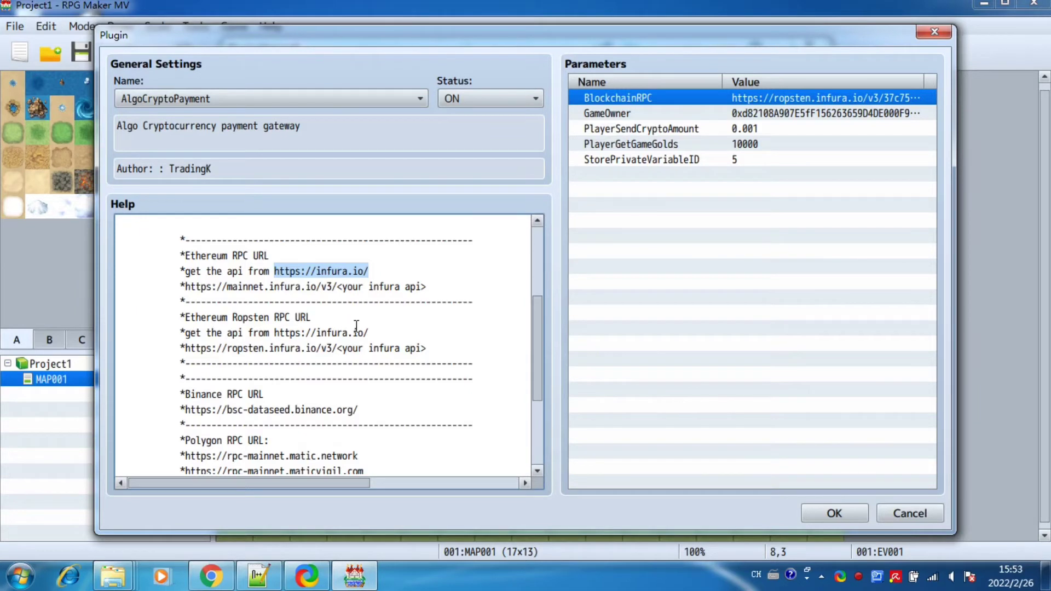
pyautogui.click(312, 321)
pyautogui.doubleClick(250, 318)
pyautogui.scroll(-1, 304, 312)
pyautogui.scroll(-1, 305, 296)
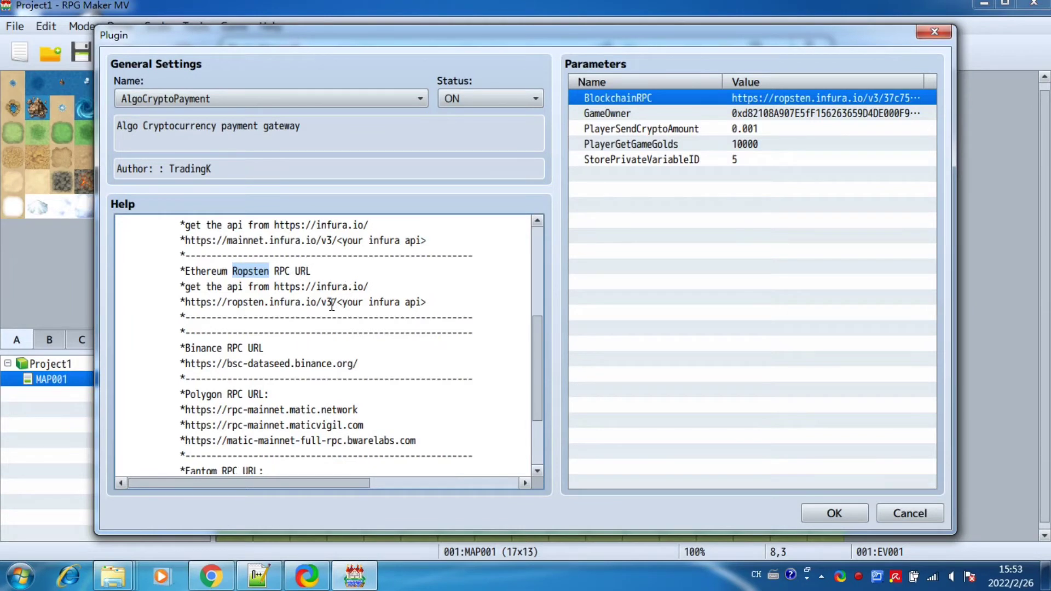
pyautogui.scroll(-1, 333, 304)
pyautogui.moveTo(369, 258); pyautogui.dragTo(276, 255)
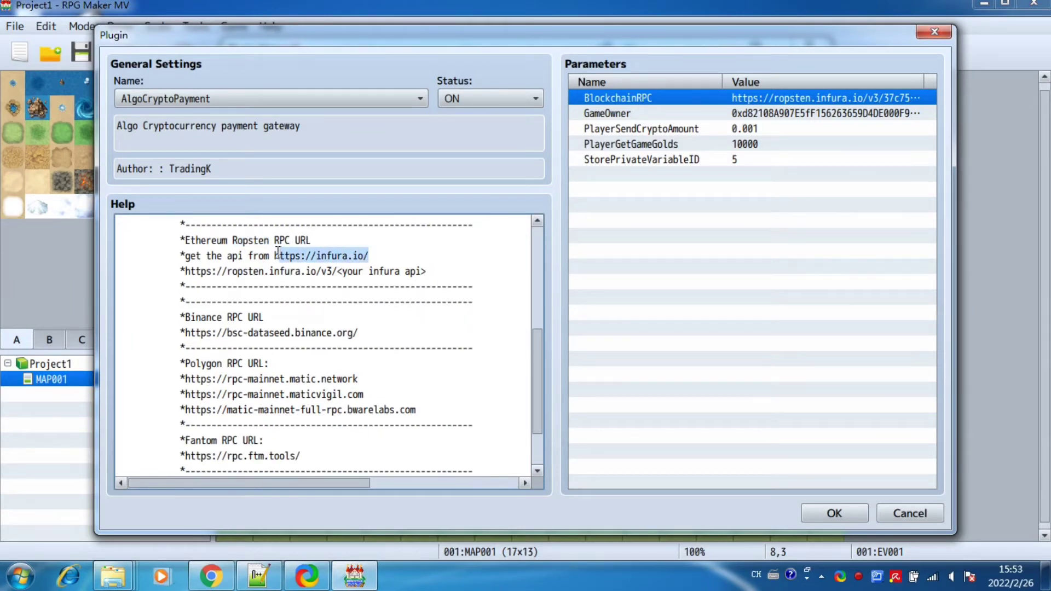
pyautogui.click(254, 317)
pyautogui.scroll(-1, 260, 330)
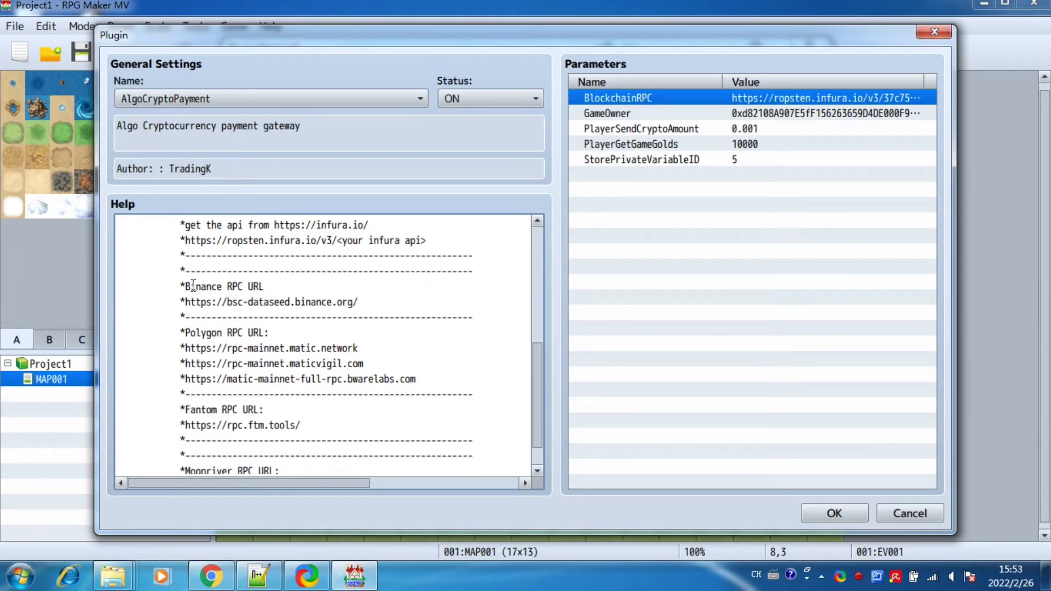
pyautogui.moveTo(264, 287); pyautogui.dragTo(184, 287)
pyautogui.click(276, 297)
pyautogui.moveTo(370, 303); pyautogui.dragTo(197, 302)
pyautogui.click(254, 306)
pyautogui.moveTo(358, 302); pyautogui.dragTo(186, 303)
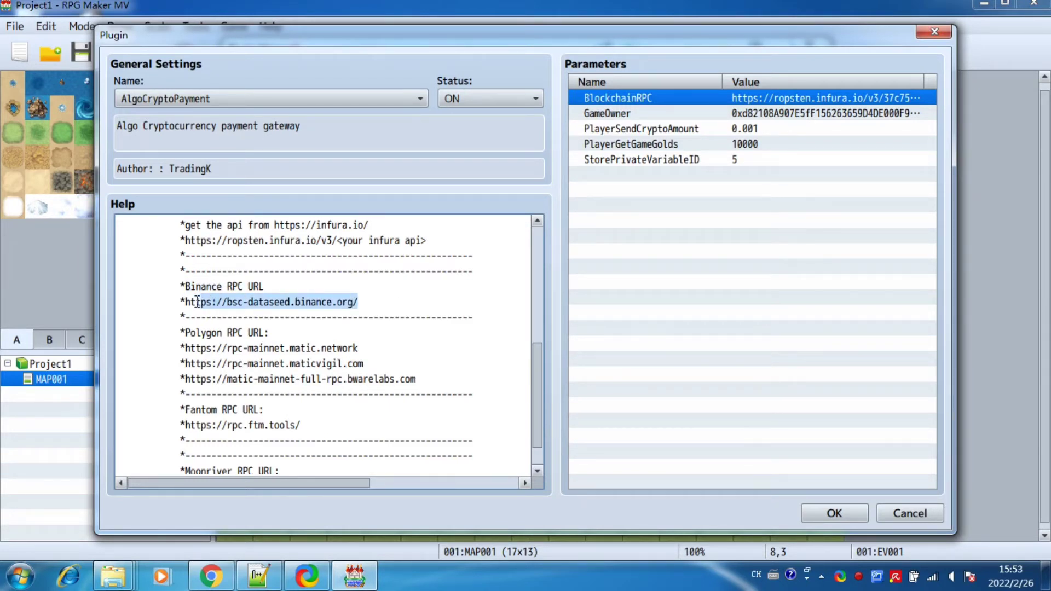
pyautogui.doubleClick(785, 97)
pyautogui.write('https://bsc-dataseed.binance.org/')
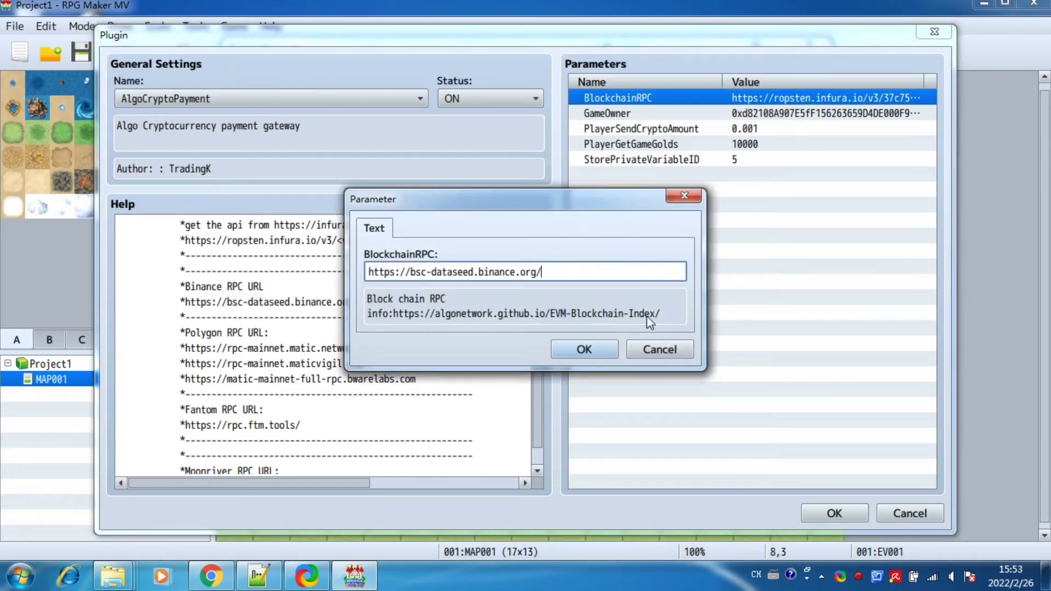
pyautogui.click(657, 348)
pyautogui.scroll(-3, 282, 378)
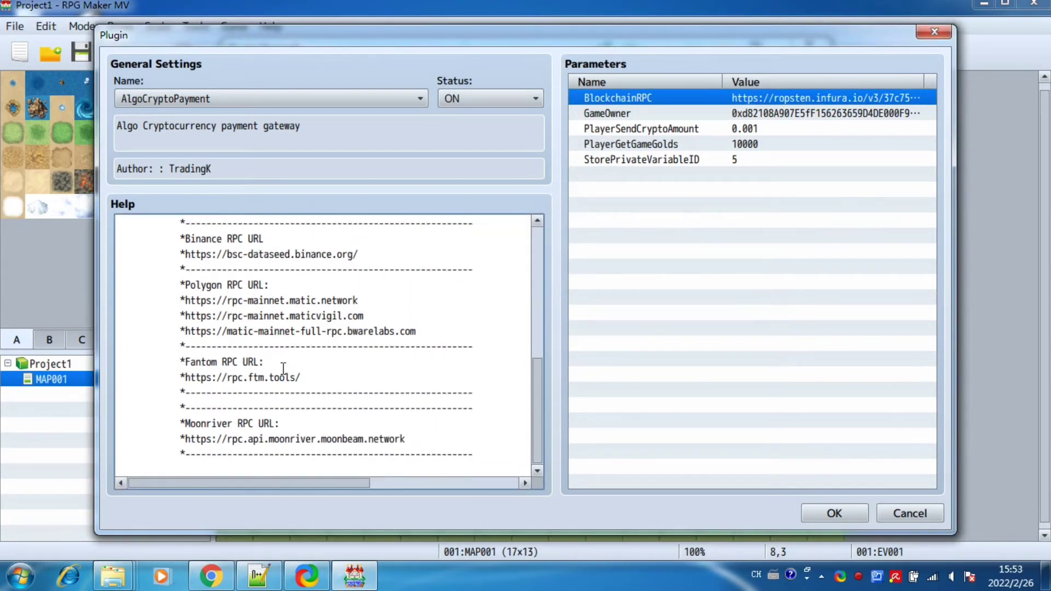
pyautogui.scroll(1, 282, 367)
pyautogui.doubleClick(198, 432)
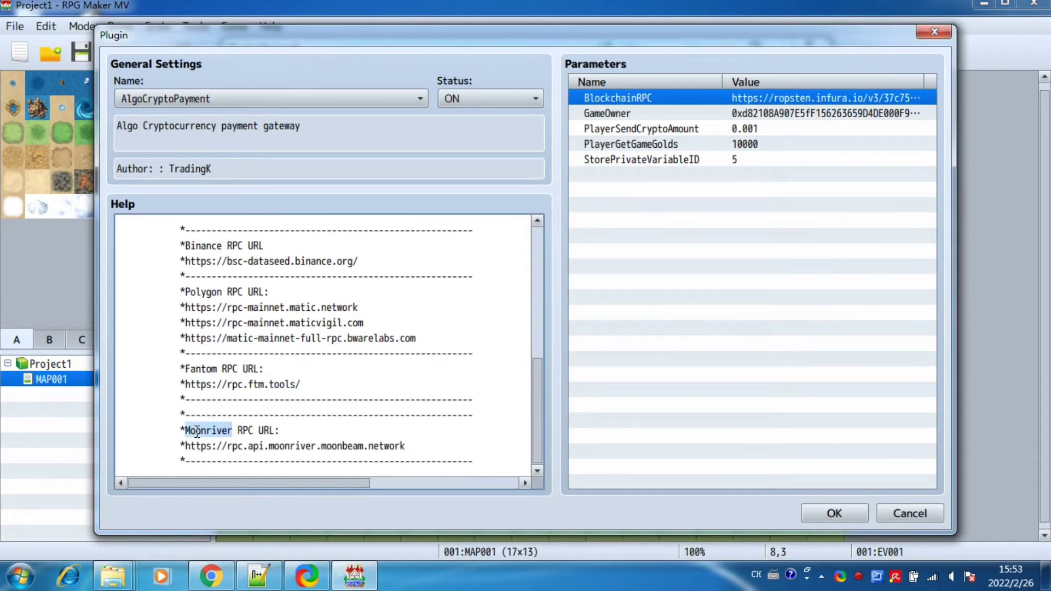
pyautogui.click(324, 415)
pyautogui.scroll(5, 377, 352)
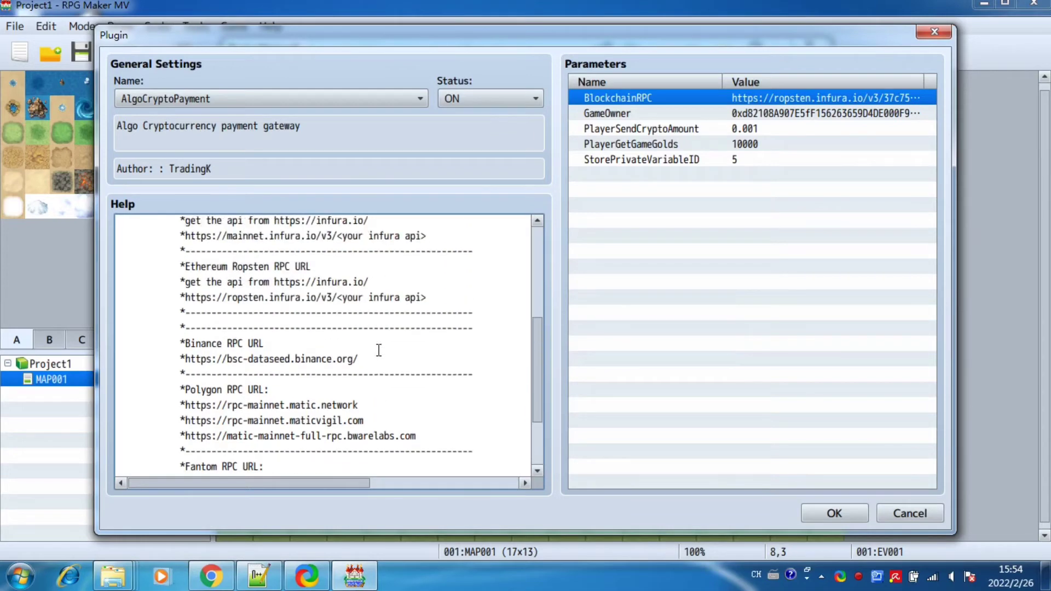
pyautogui.scroll(3, 377, 351)
pyautogui.scroll(-1, 377, 351)
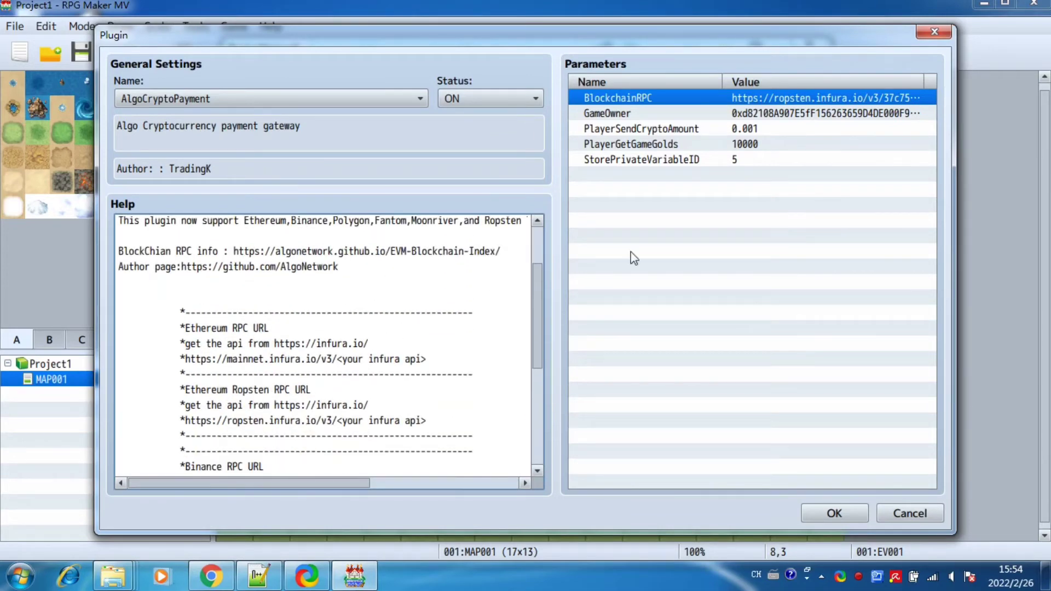
pyautogui.doubleClick(781, 99)
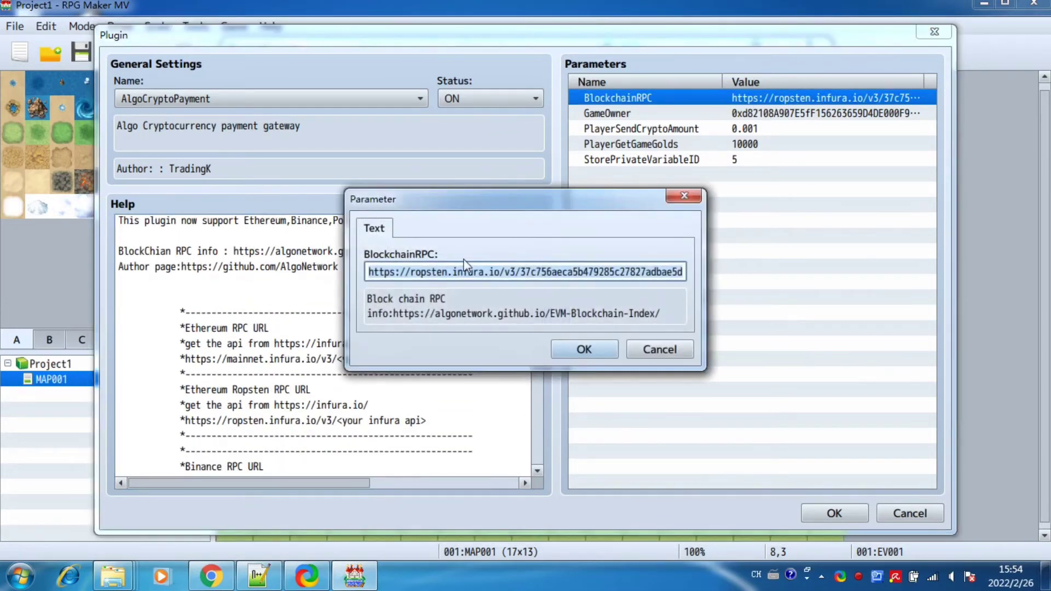
pyautogui.doubleClick(429, 272)
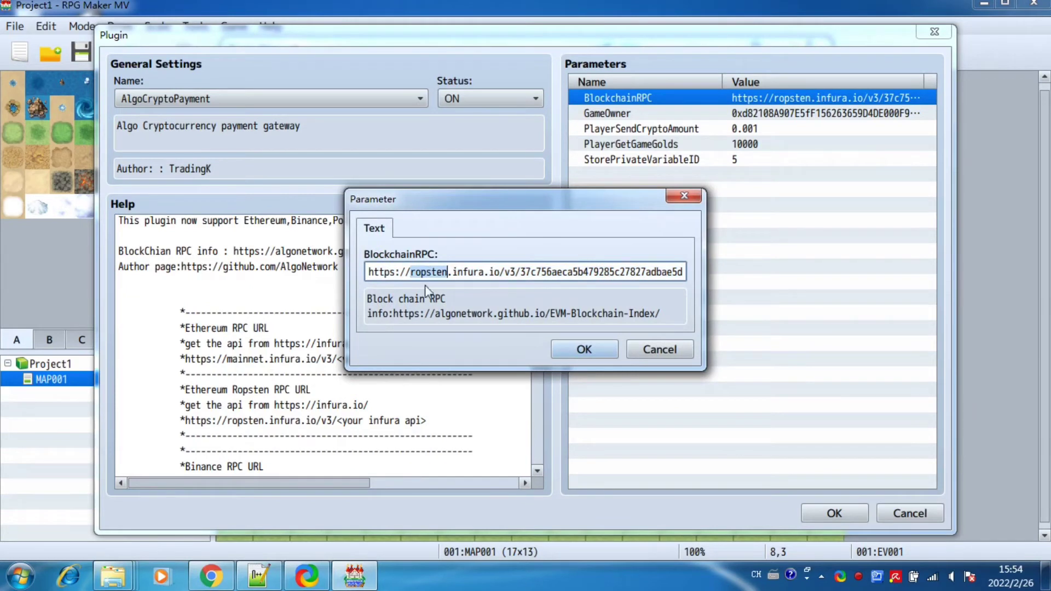
pyautogui.click(686, 195)
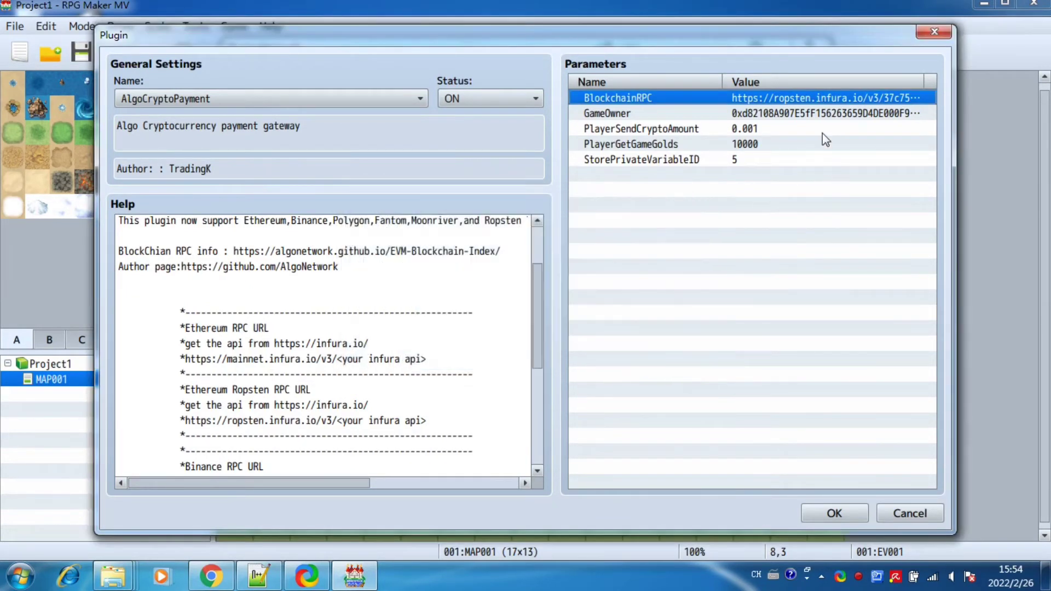
pyautogui.click(744, 115)
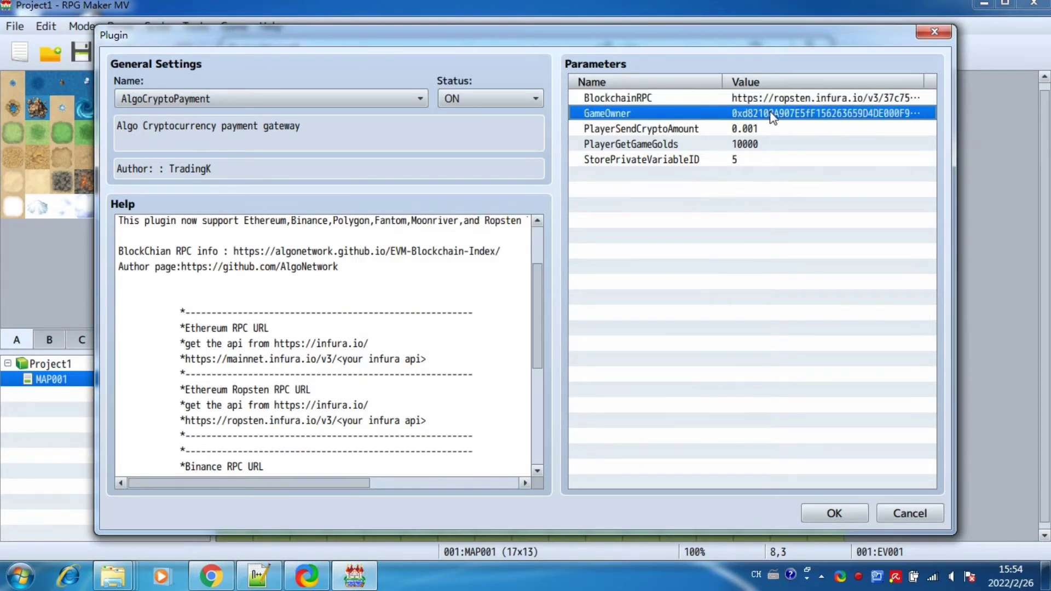
pyautogui.doubleClick(776, 115)
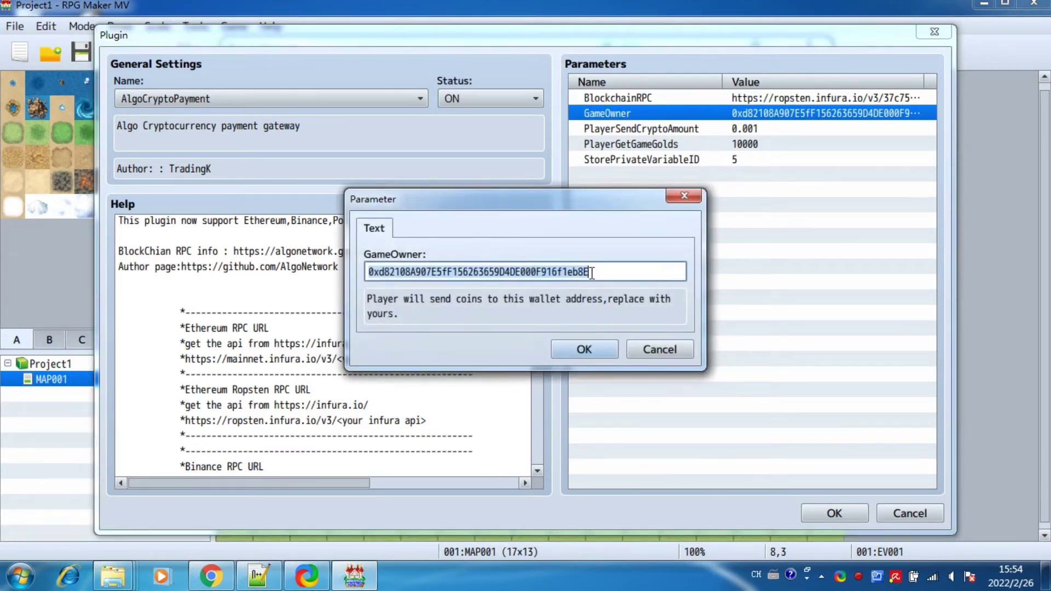
pyautogui.moveTo(629, 272); pyautogui.dragTo(113, 275)
pyautogui.click(610, 272)
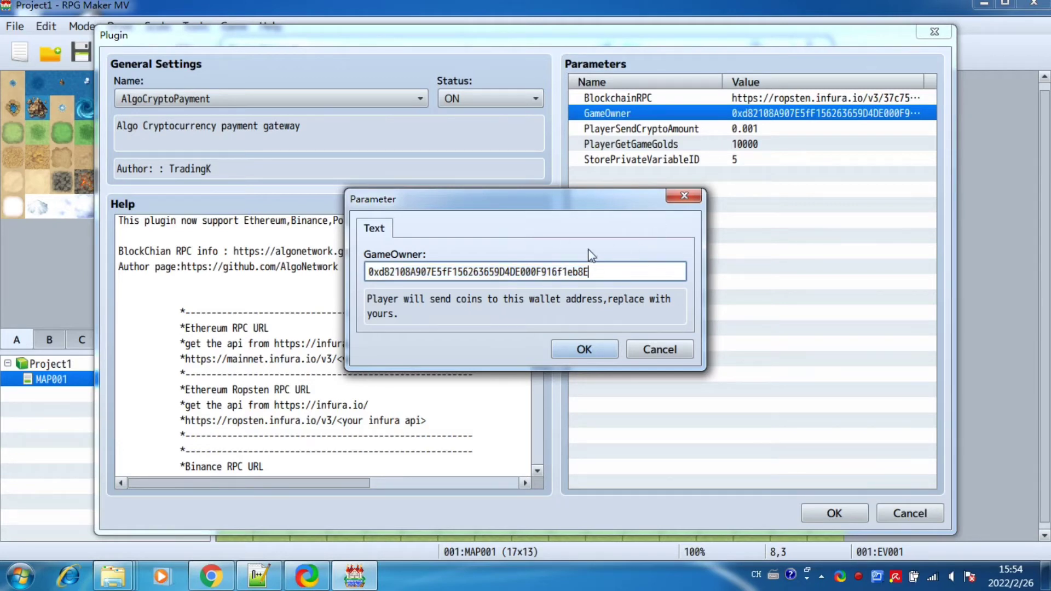
pyautogui.doubleClick(539, 272)
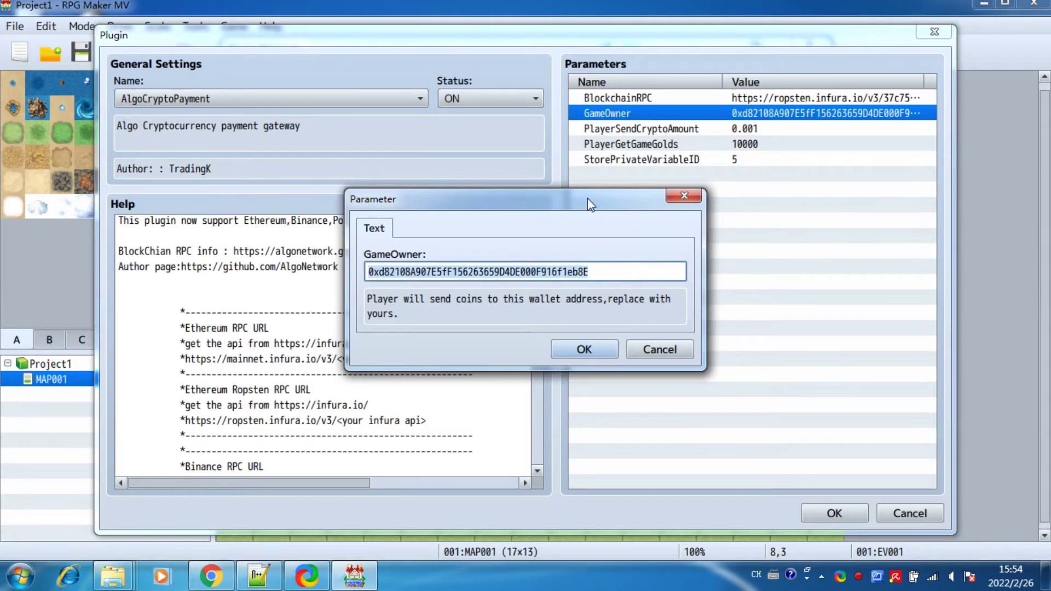
pyautogui.click(687, 195)
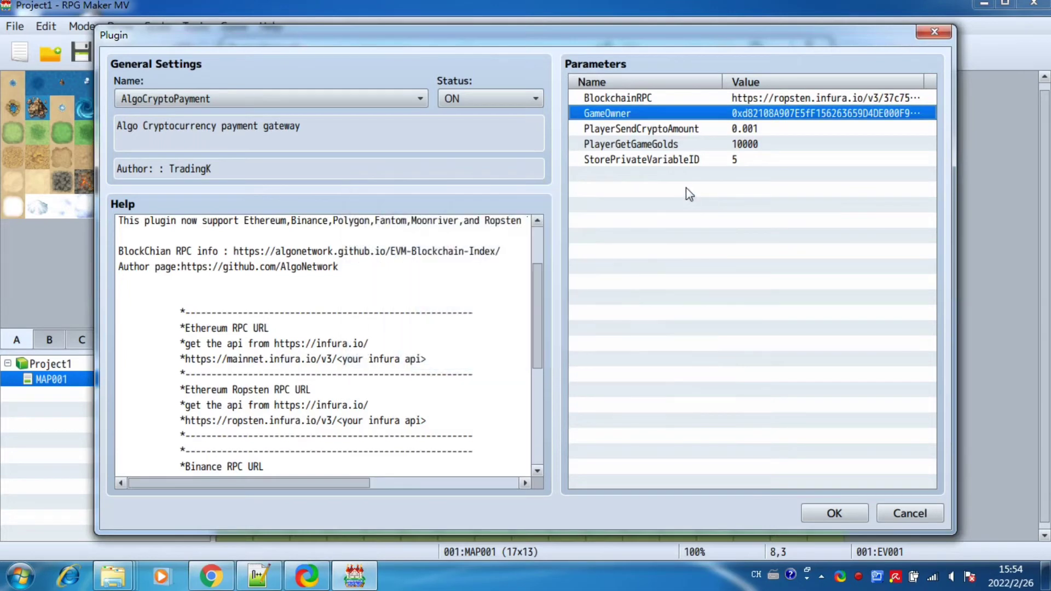
pyautogui.click(760, 128)
pyautogui.doubleClick(726, 133)
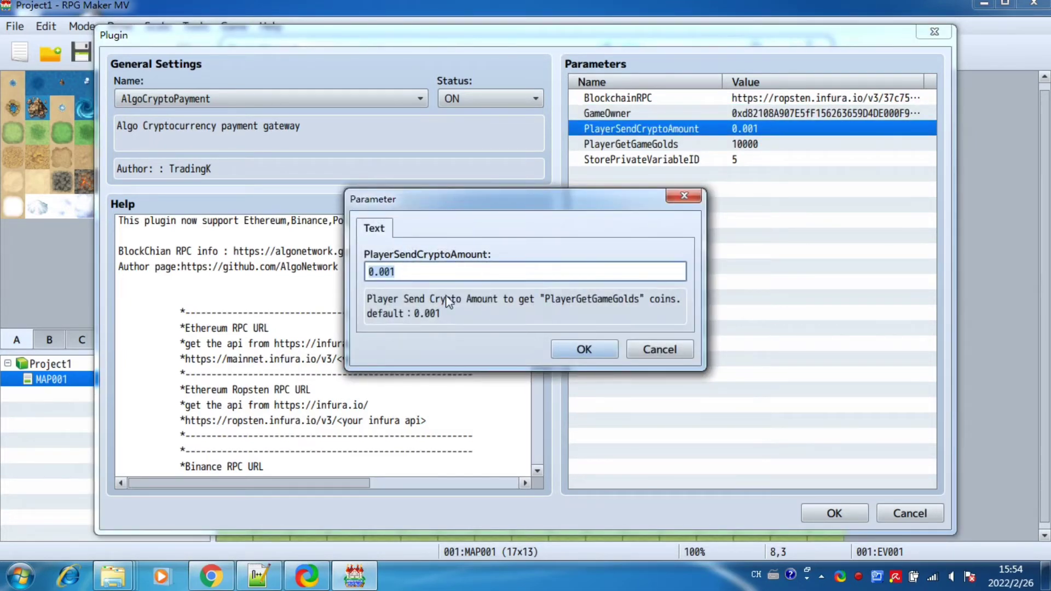
pyautogui.click(368, 272)
pyautogui.click(659, 348)
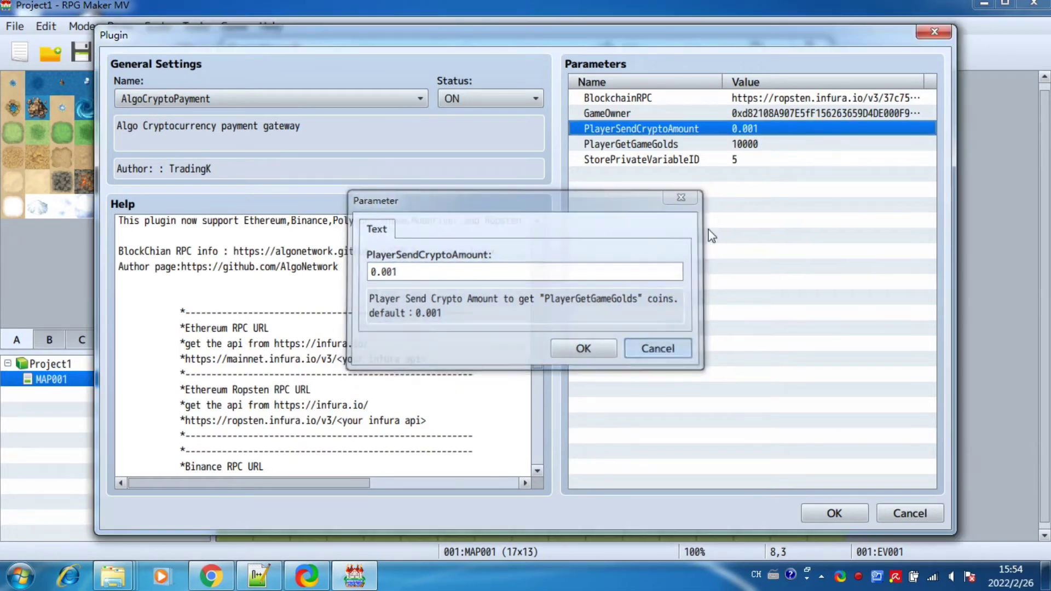
pyautogui.doubleClick(752, 146)
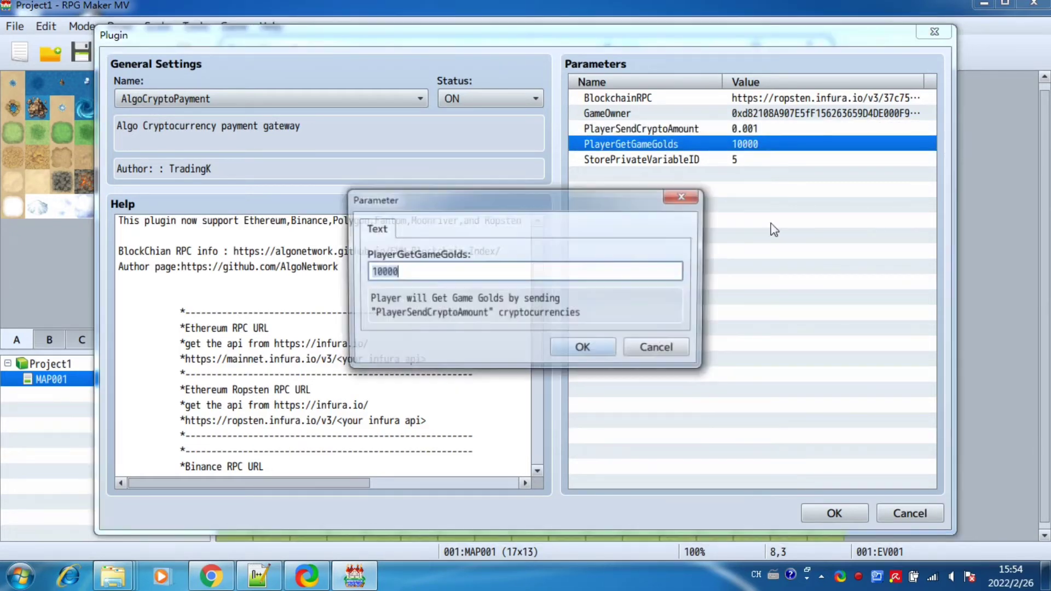
pyautogui.click(432, 274)
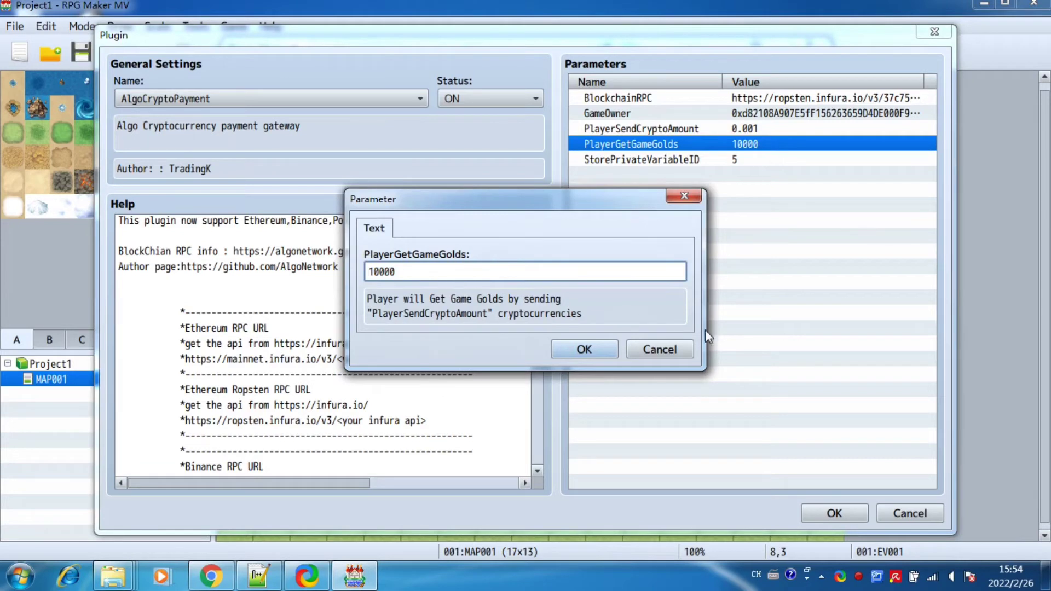
pyautogui.click(371, 271)
pyautogui.press('Delete')
pyautogui.write('2')
pyautogui.click(659, 348)
pyautogui.doubleClick(738, 162)
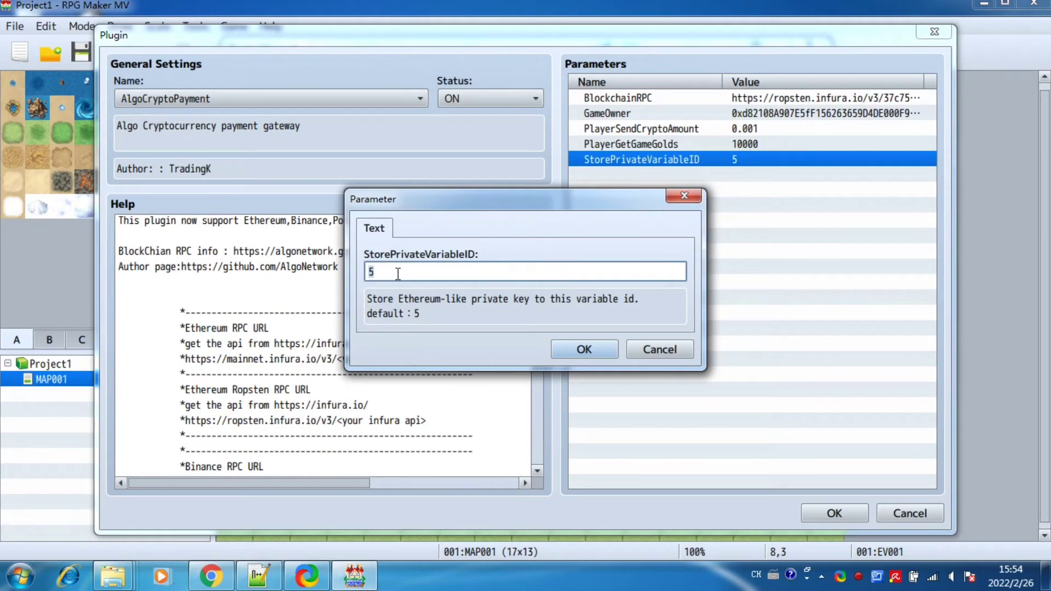
pyautogui.press('Home')
pyautogui.click(652, 351)
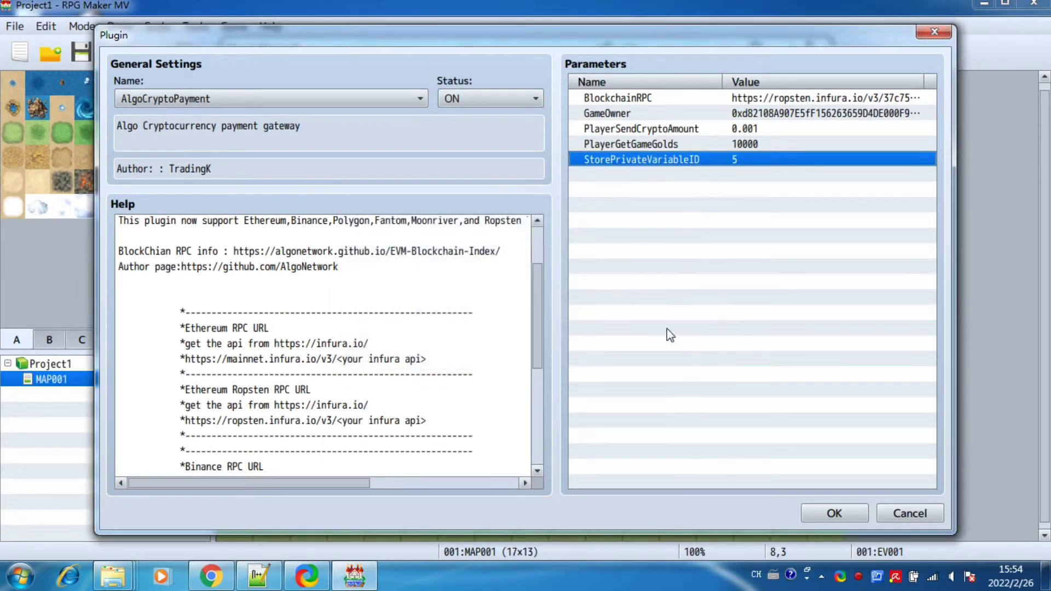
# Review RS_InputDialog's variable ID setting and close it unchanged
pyautogui.click(911, 512)
pyautogui.doubleClick(301, 114)
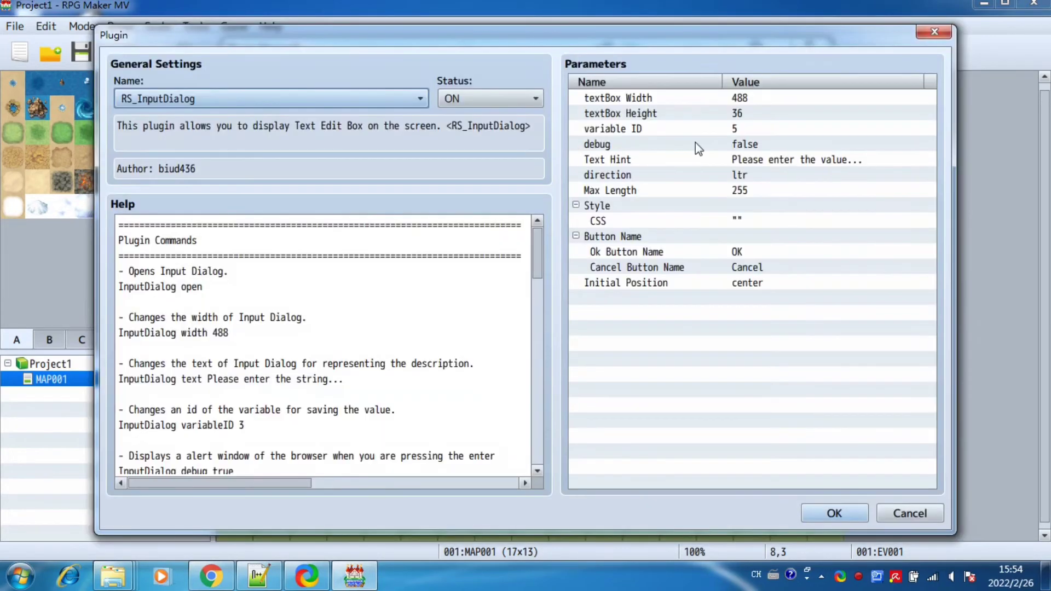
pyautogui.doubleClick(756, 129)
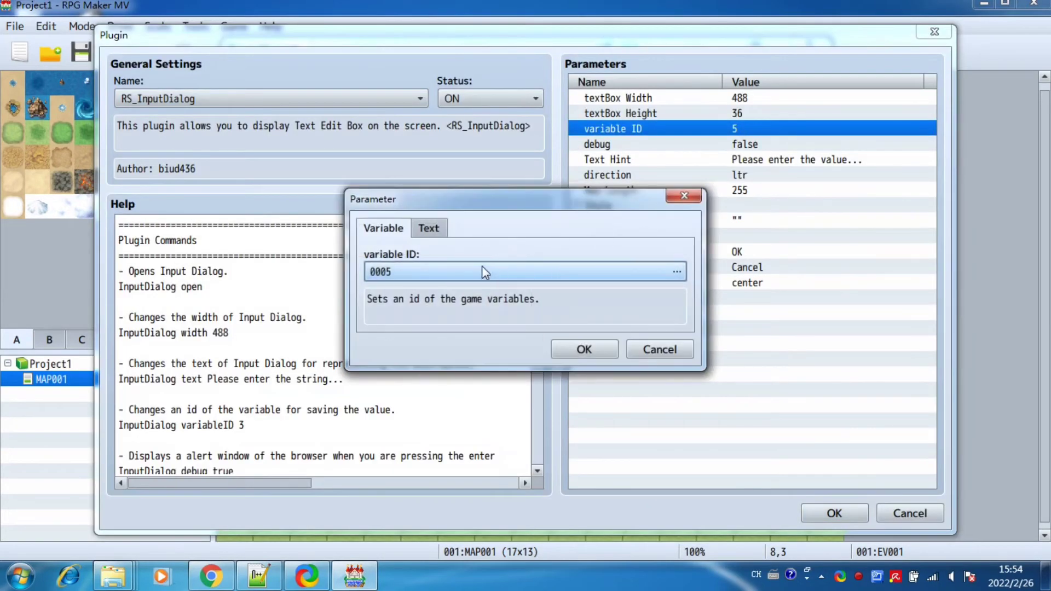
pyautogui.click(685, 195)
pyautogui.doubleClick(744, 128)
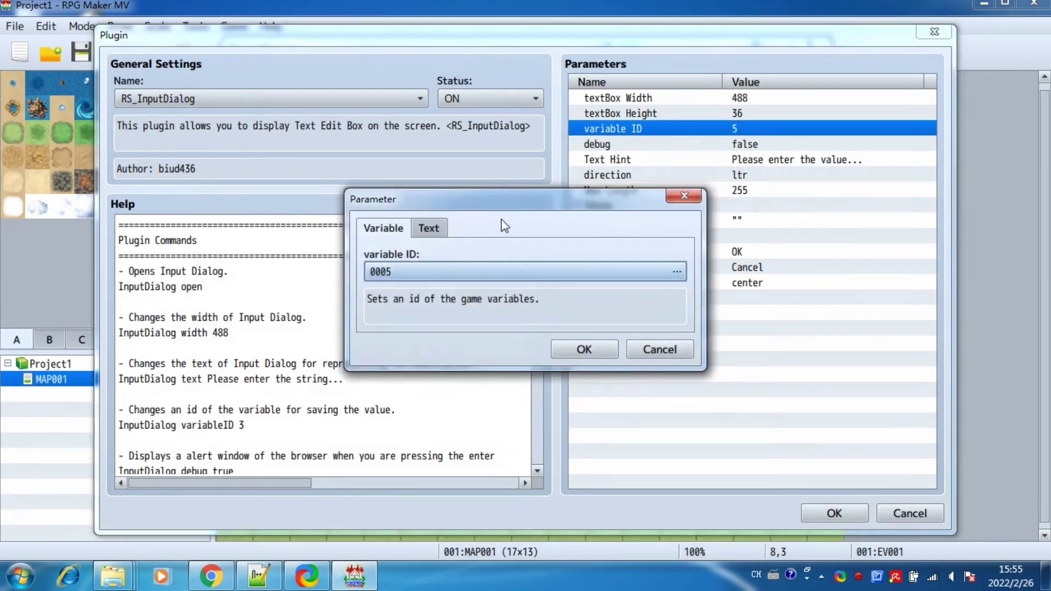
pyautogui.click(429, 228)
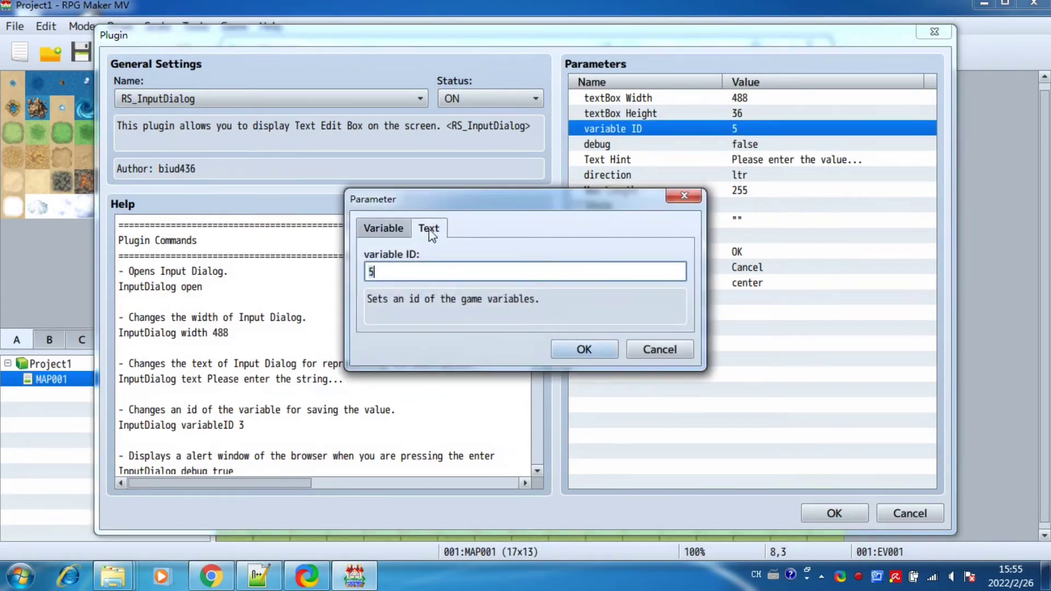
pyautogui.click(660, 350)
pyautogui.click(911, 513)
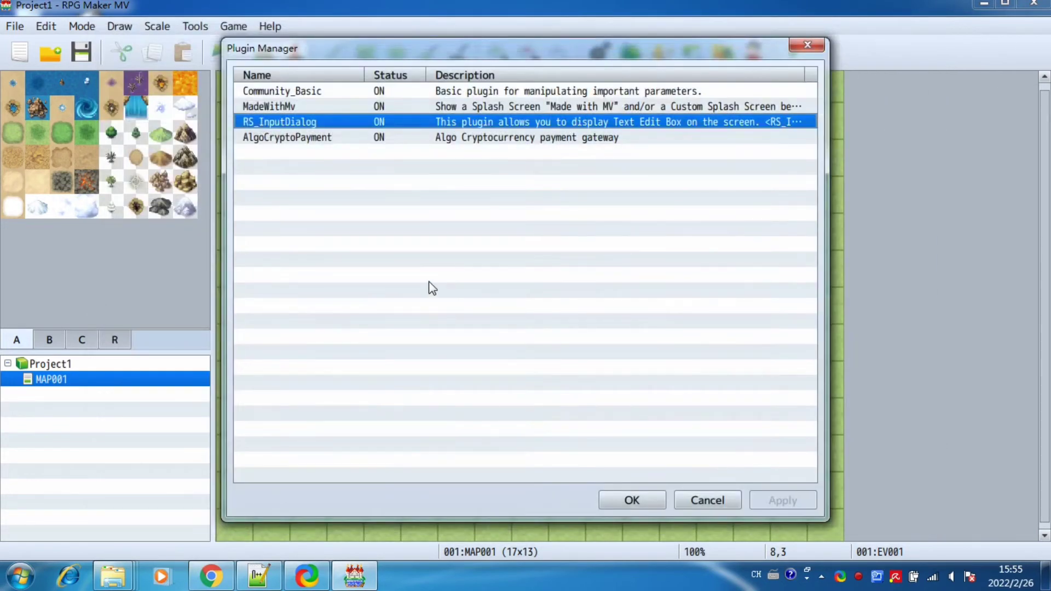
# Glance at AlgoCryptoPayment's settings, then confirm the plugin list with OK
pyautogui.doubleClick(497, 138)
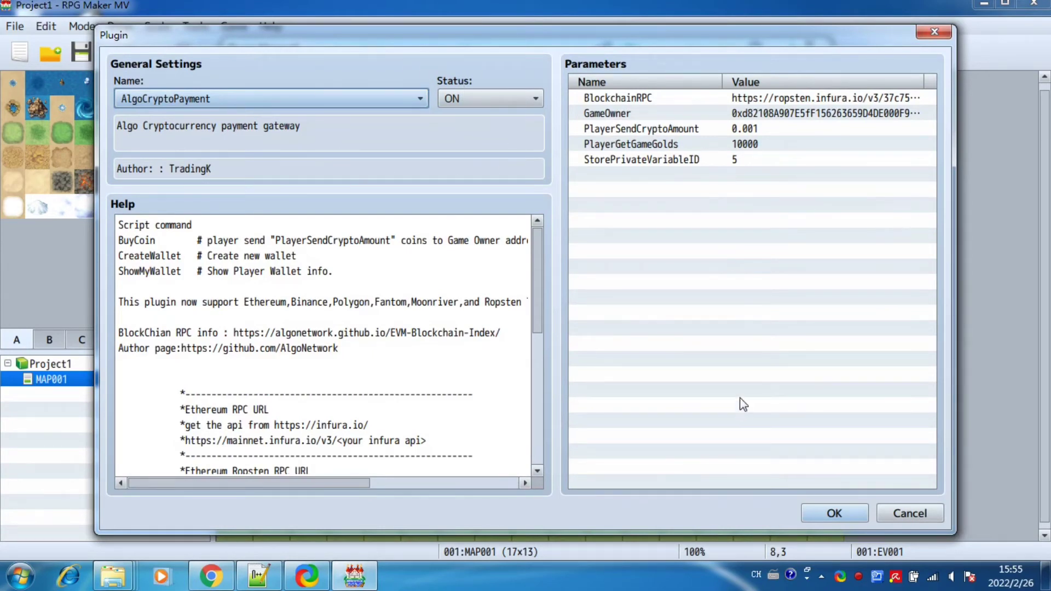
pyautogui.click(835, 514)
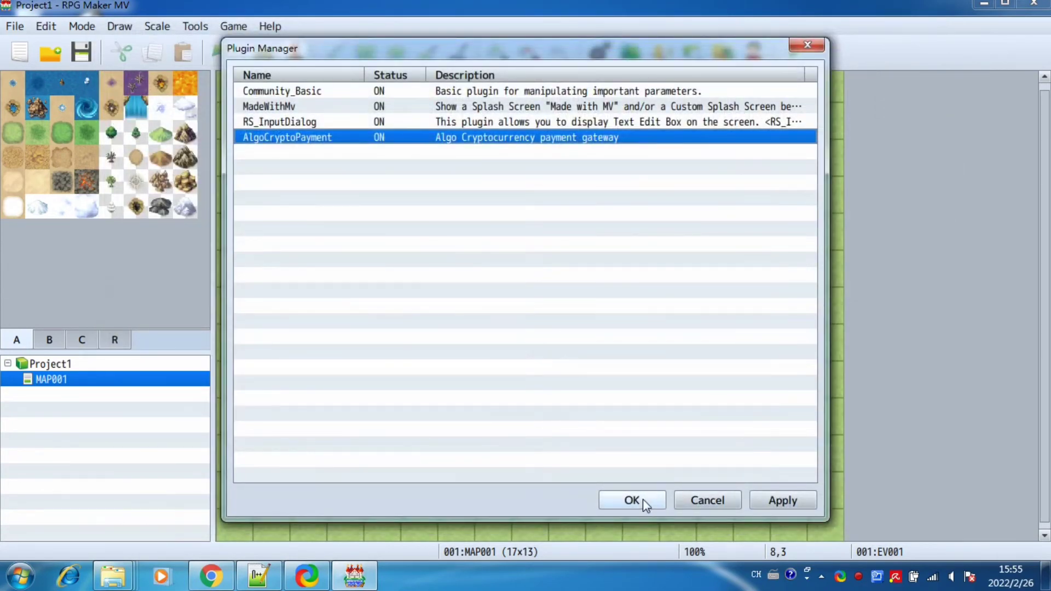
pyautogui.click(633, 501)
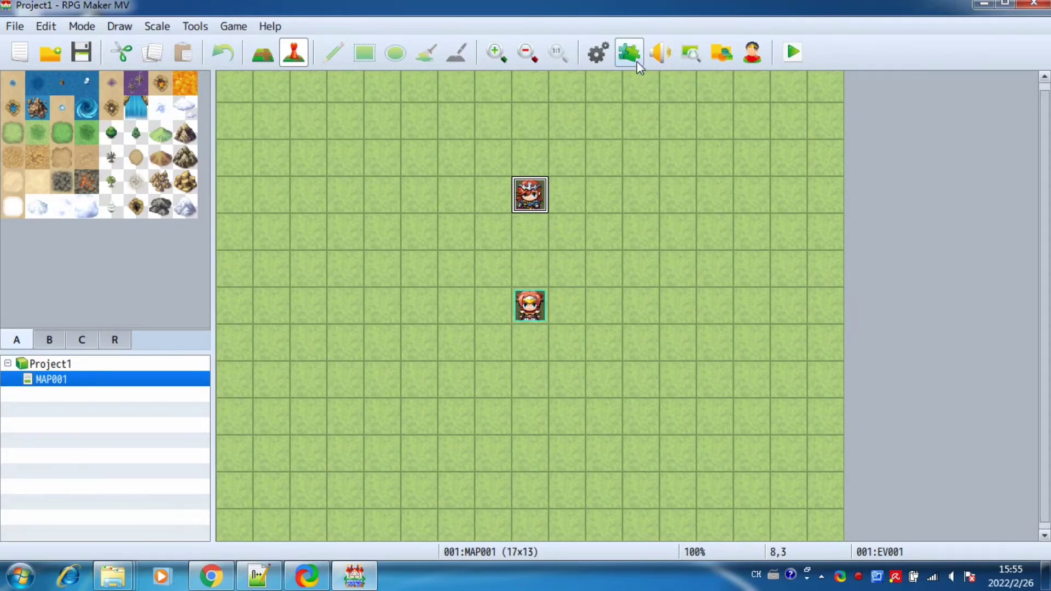
# Open AlgoCryptoPayment's settings and highlight the BuyCoin command in its help text
pyautogui.click(629, 53)
pyautogui.doubleClick(493, 138)
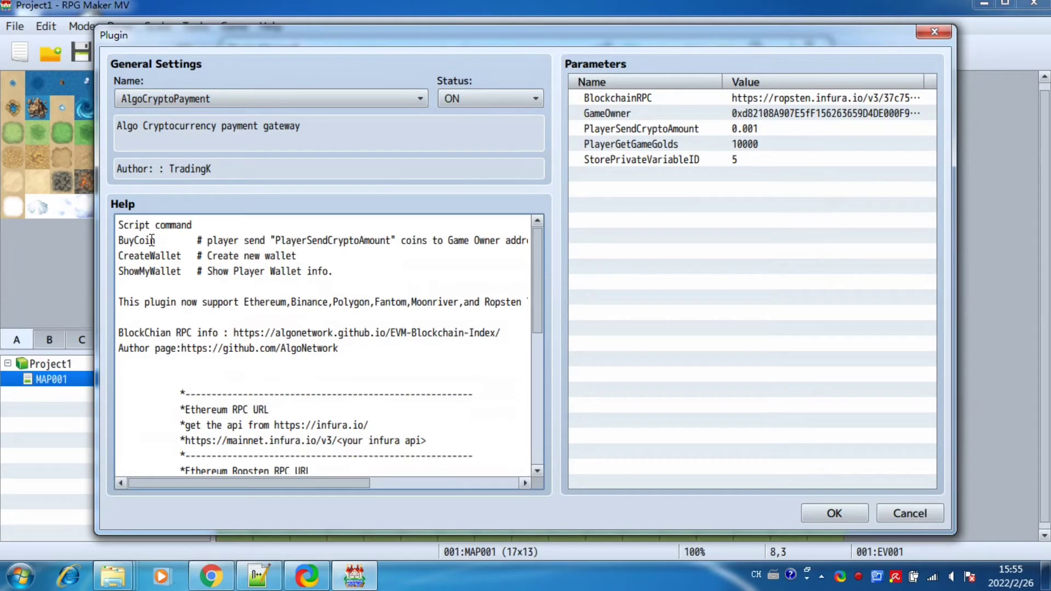
pyautogui.moveTo(154, 241); pyautogui.dragTo(134, 241)
pyautogui.click(197, 241)
pyautogui.doubleClick(139, 241)
pyautogui.click(119, 247)
pyautogui.doubleClick(144, 240)
pyautogui.click(198, 239)
pyautogui.doubleClick(157, 239)
pyautogui.click(207, 240)
# Review the GameOwner and PlayerGetGameGolds (10000) parameters
pyautogui.doubleClick(247, 469)
pyautogui.click(760, 146)
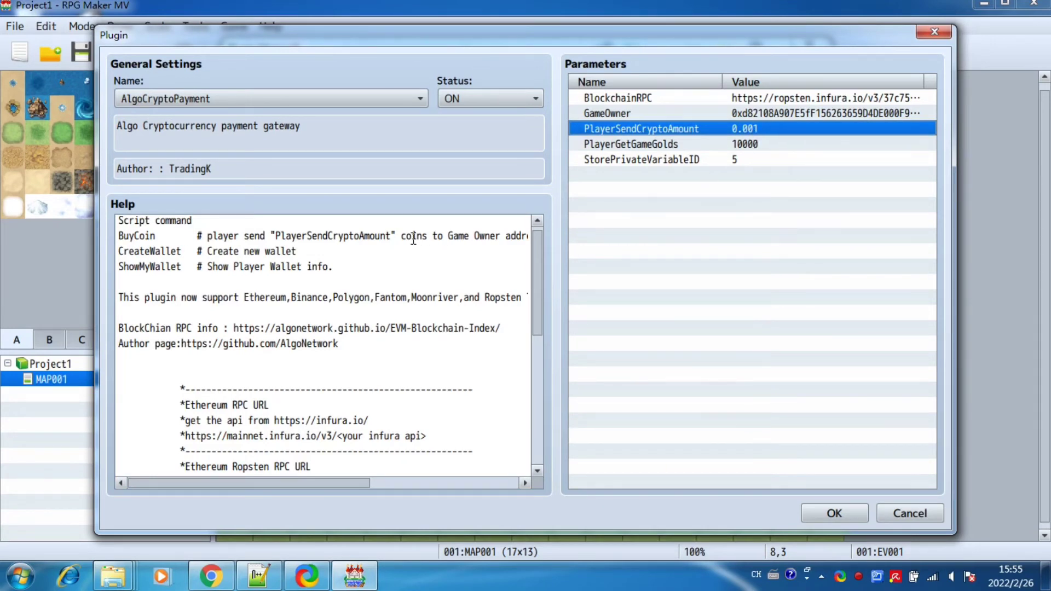
pyautogui.click(787, 113)
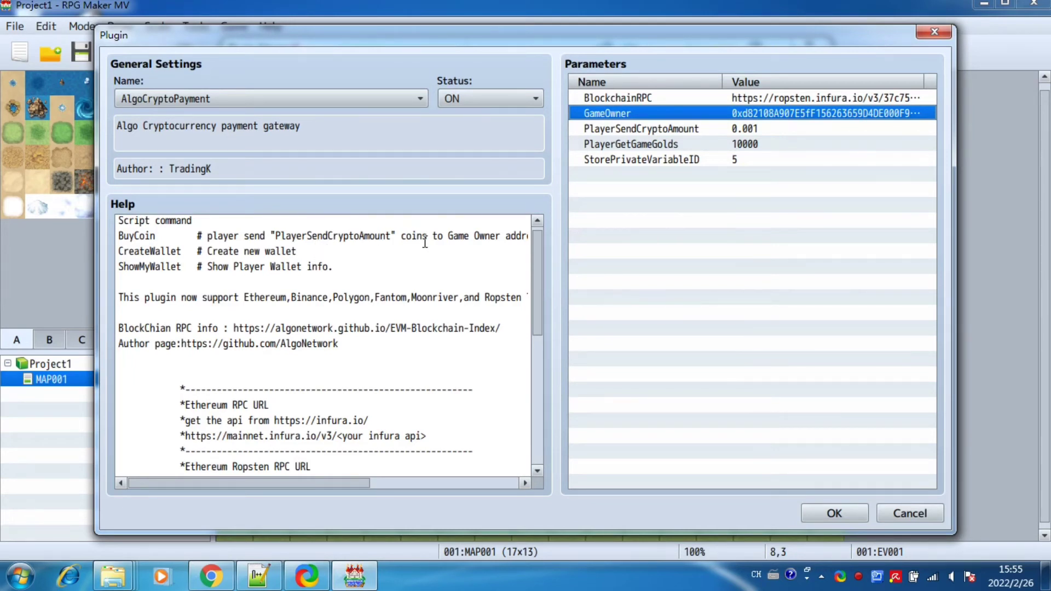
pyautogui.click(731, 146)
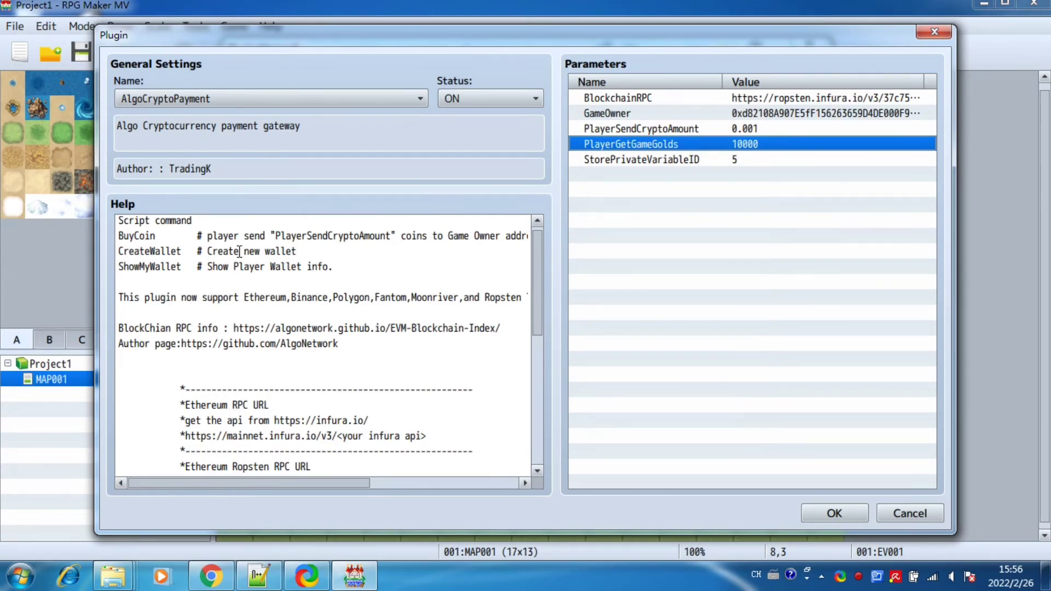
# Highlight the CreateWallet and ShowMyWallet help lines, then close the settings
pyautogui.moveTo(181, 251); pyautogui.dragTo(120, 252)
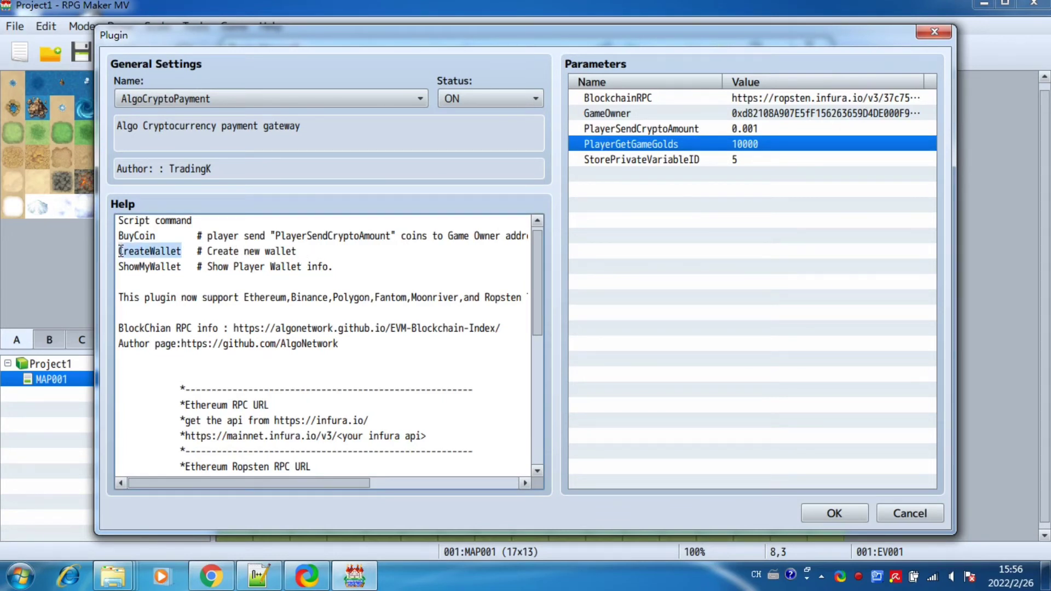
pyautogui.click(265, 251)
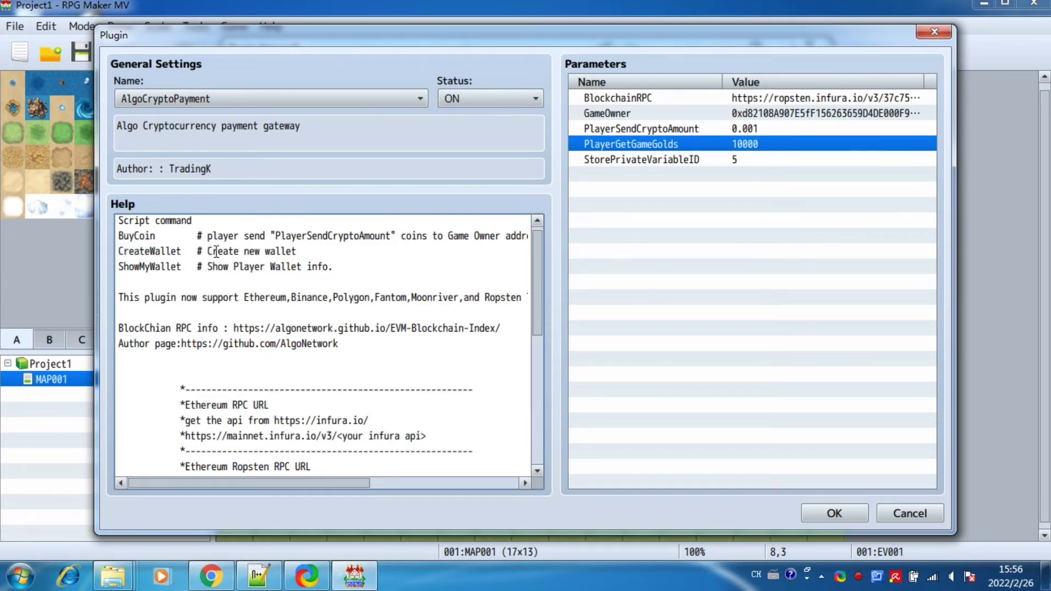
pyautogui.moveTo(205, 251); pyautogui.dragTo(309, 254)
pyautogui.click(251, 252)
pyautogui.doubleClick(171, 267)
pyautogui.click(190, 273)
pyautogui.moveTo(208, 266); pyautogui.dragTo(334, 267)
pyautogui.click(340, 266)
pyautogui.moveTo(208, 267); pyautogui.dragTo(334, 266)
pyautogui.click(343, 269)
pyautogui.click(834, 513)
# Close the Plugin Manager and open EV001's Show Choices command for editing
pyautogui.click(711, 499)
pyautogui.doubleClick(530, 195)
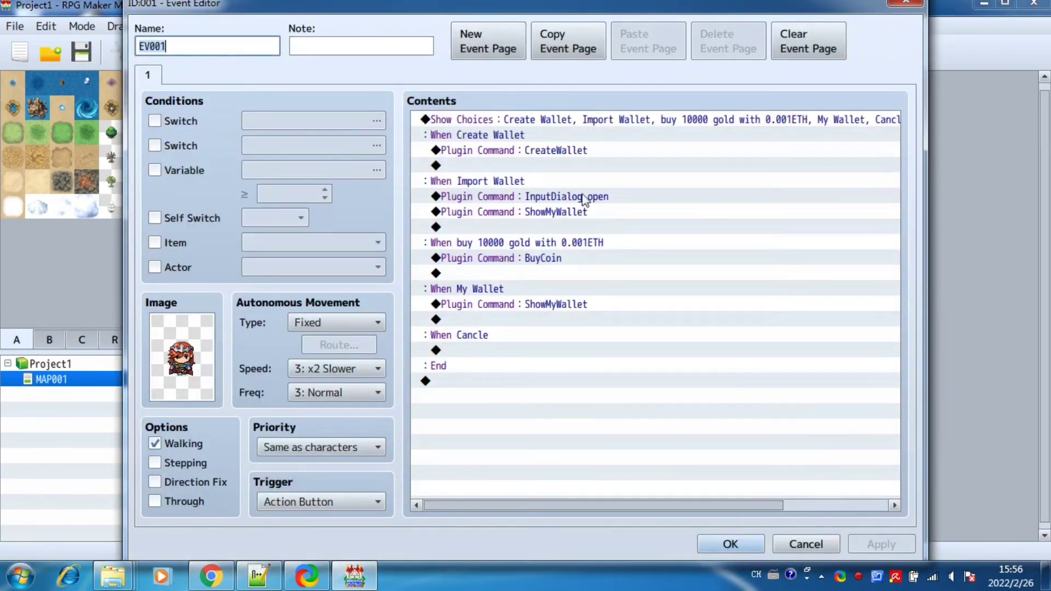
pyautogui.click(535, 122)
pyautogui.hotkey('ctrl', 'a')
pyautogui.rightClick(534, 122)
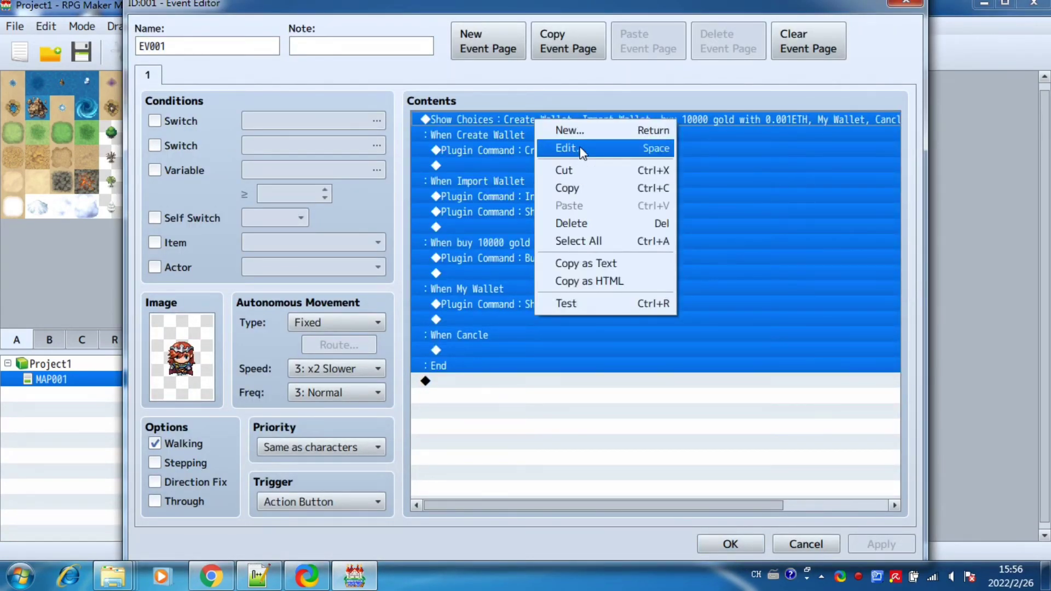
pyautogui.click(558, 150)
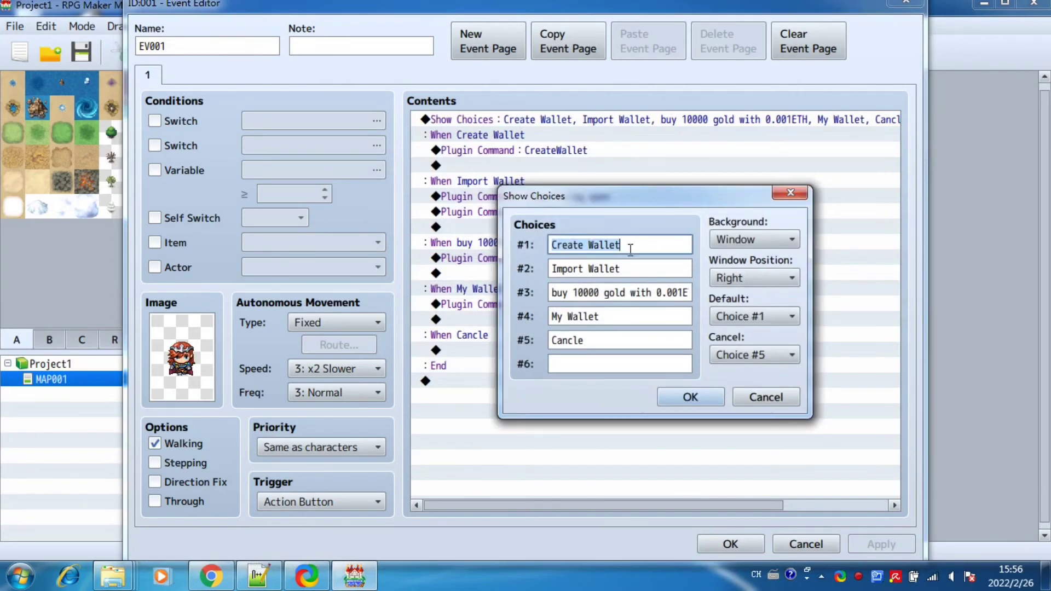
# Review the Create Wallet, Import Wallet, gold, My Wallet and Cancle choices, then cancel unchanged
pyautogui.click(629, 244)
pyautogui.click(624, 269)
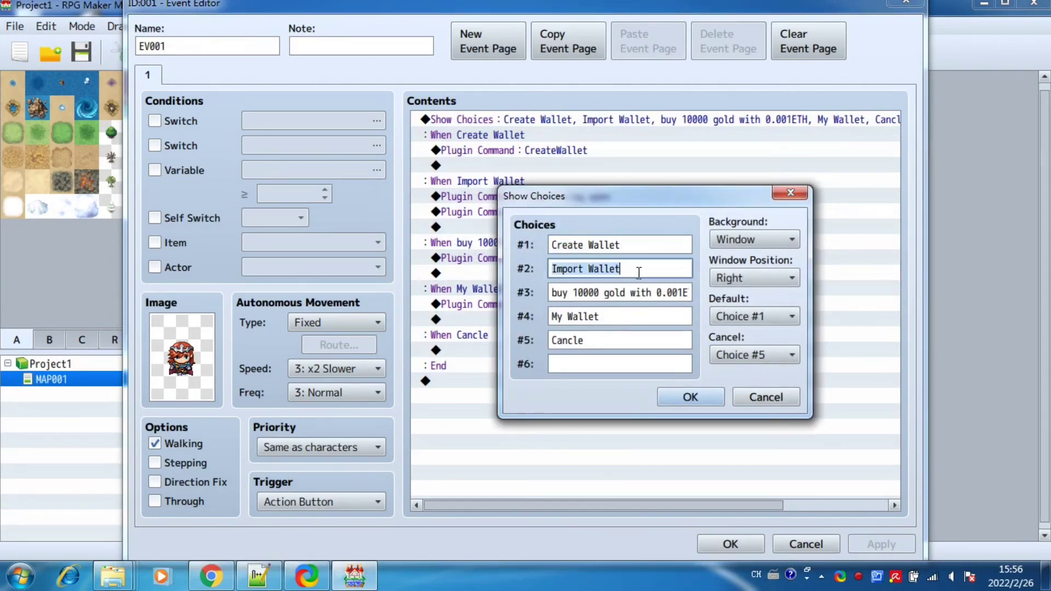
pyautogui.click(608, 295)
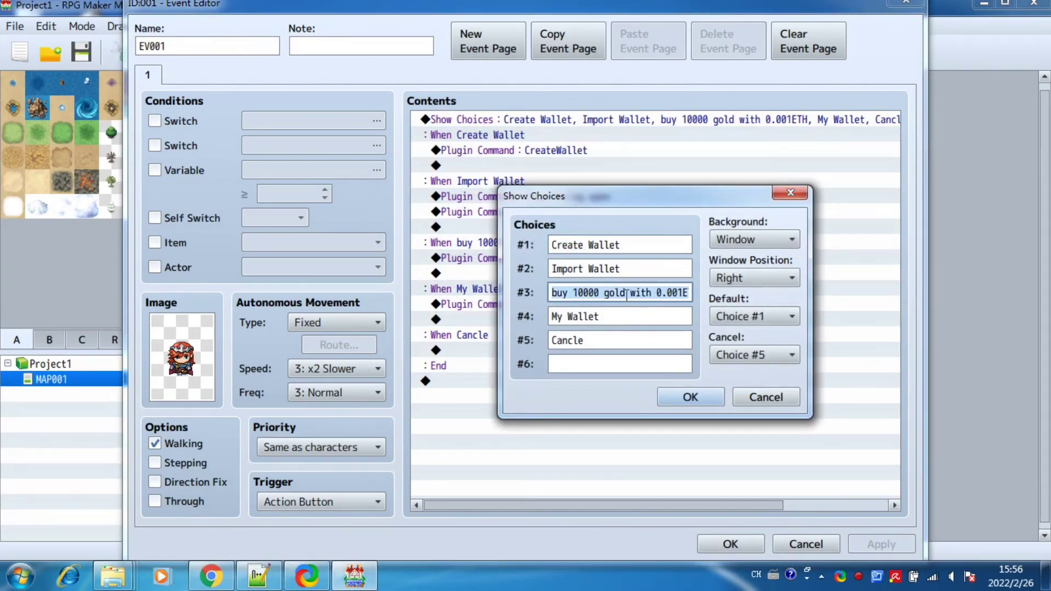
pyautogui.click(600, 294)
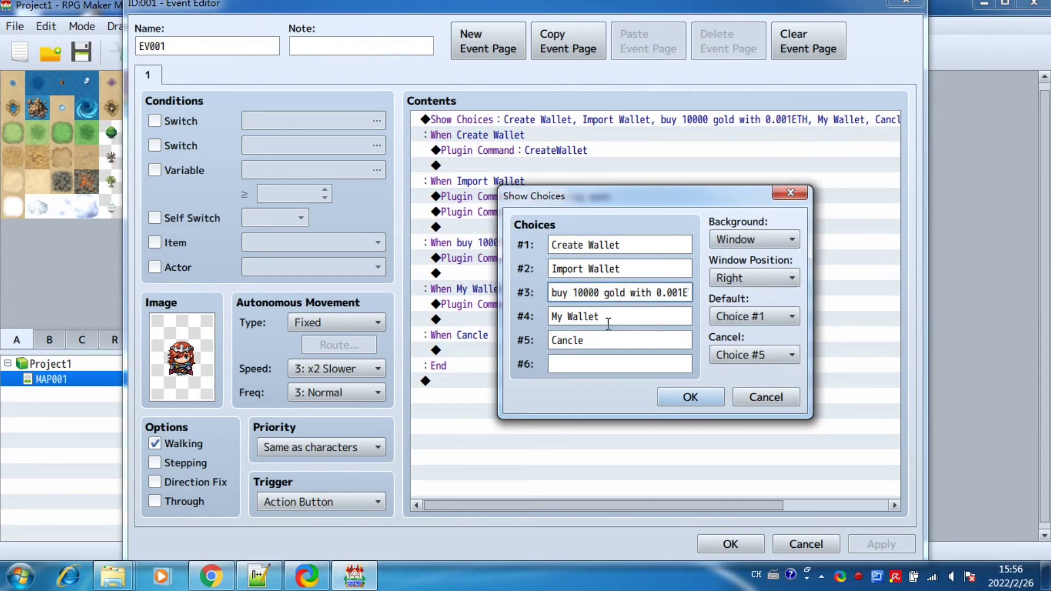
pyautogui.click(607, 317)
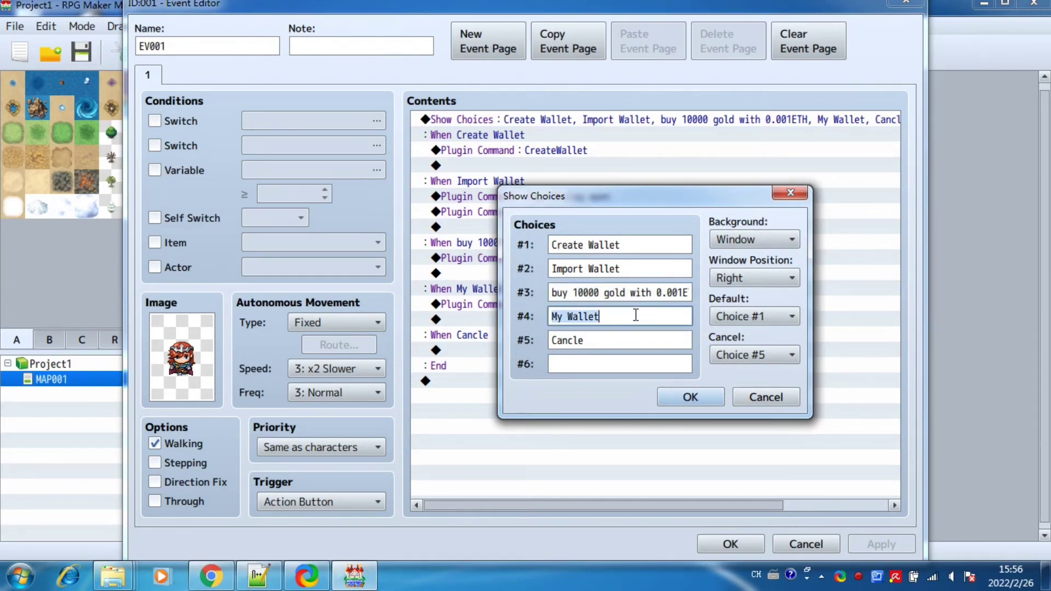
pyautogui.click(611, 340)
pyautogui.click(766, 397)
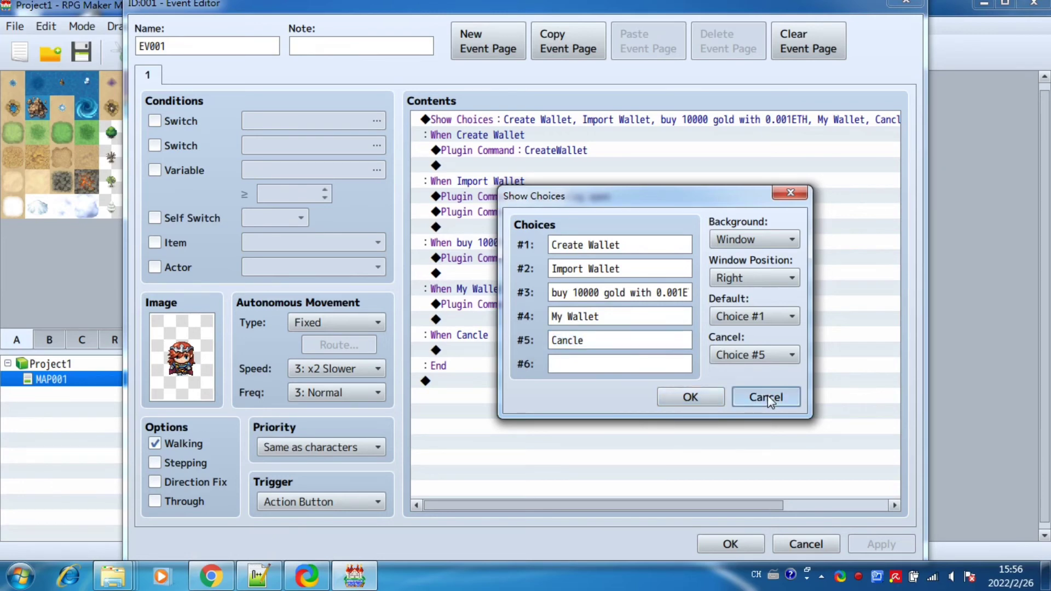
pyautogui.click(766, 398)
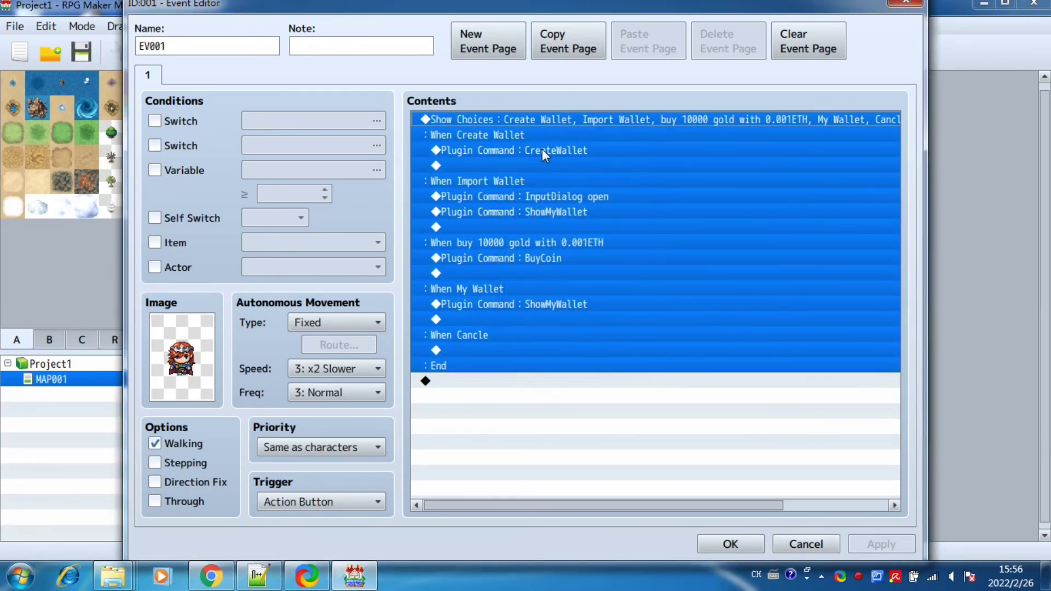
pyautogui.click(504, 150)
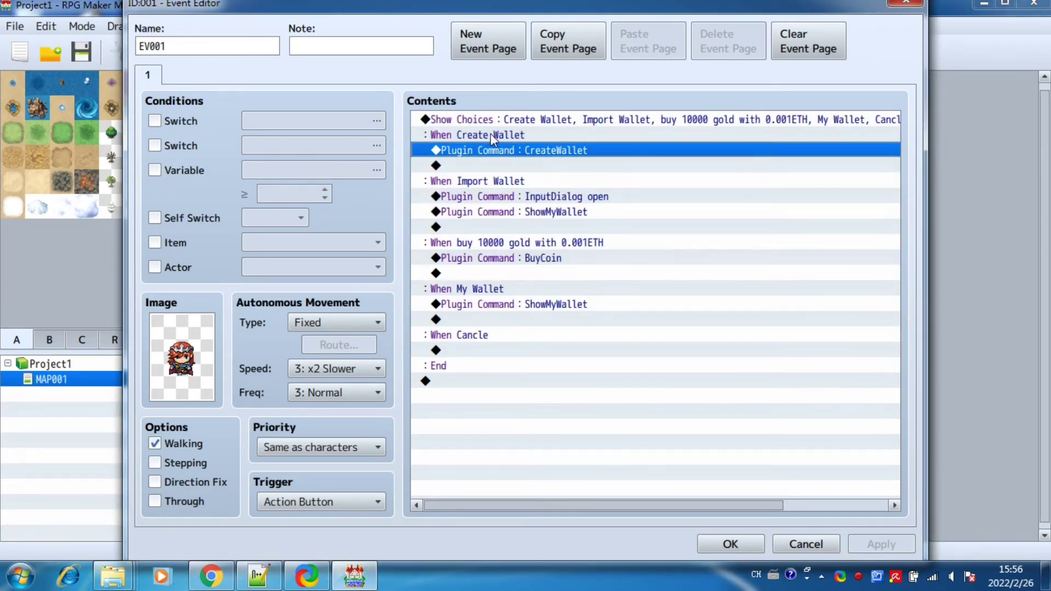
pyautogui.click(492, 133)
pyautogui.click(493, 145)
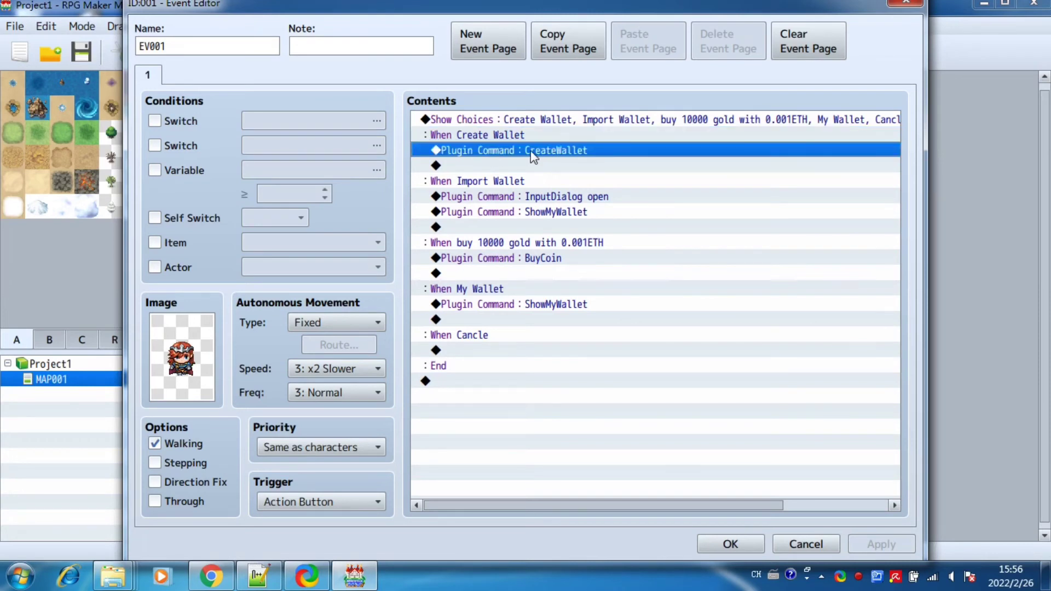
pyautogui.click(493, 135)
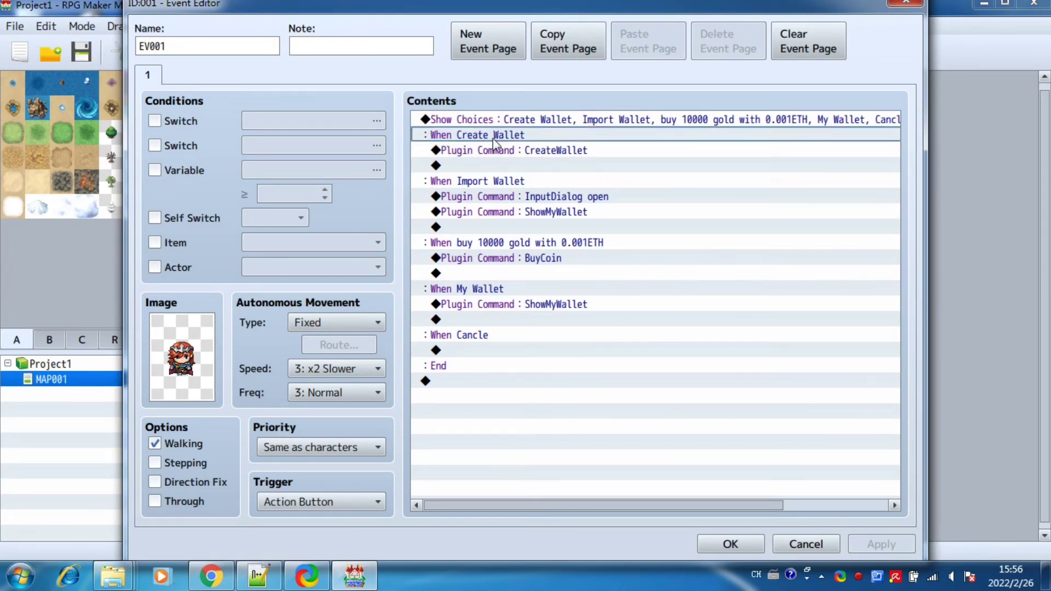
pyautogui.click(497, 150)
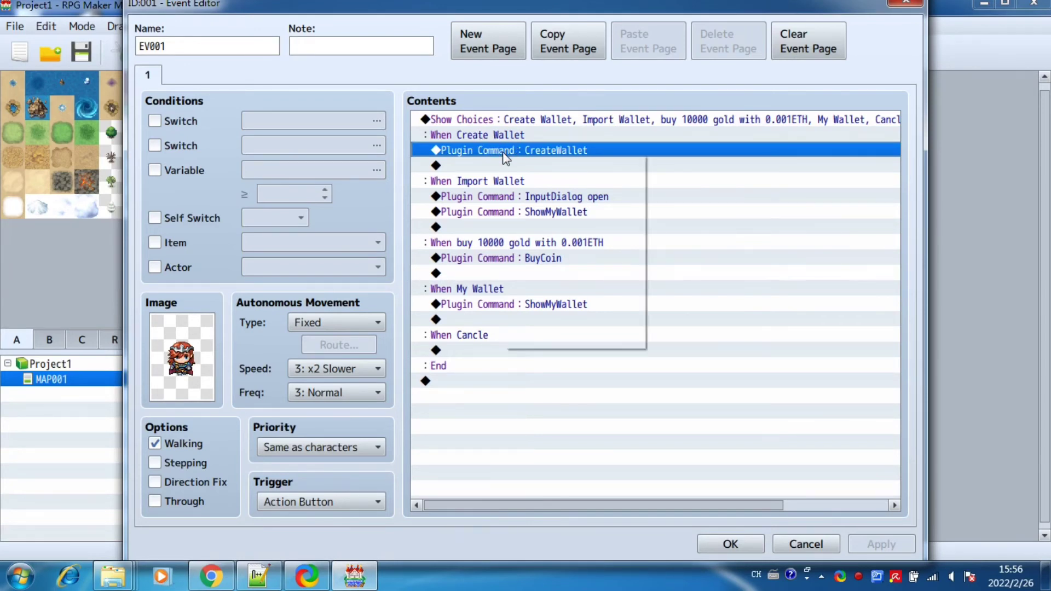
pyautogui.rightClick(500, 151)
pyautogui.click(535, 177)
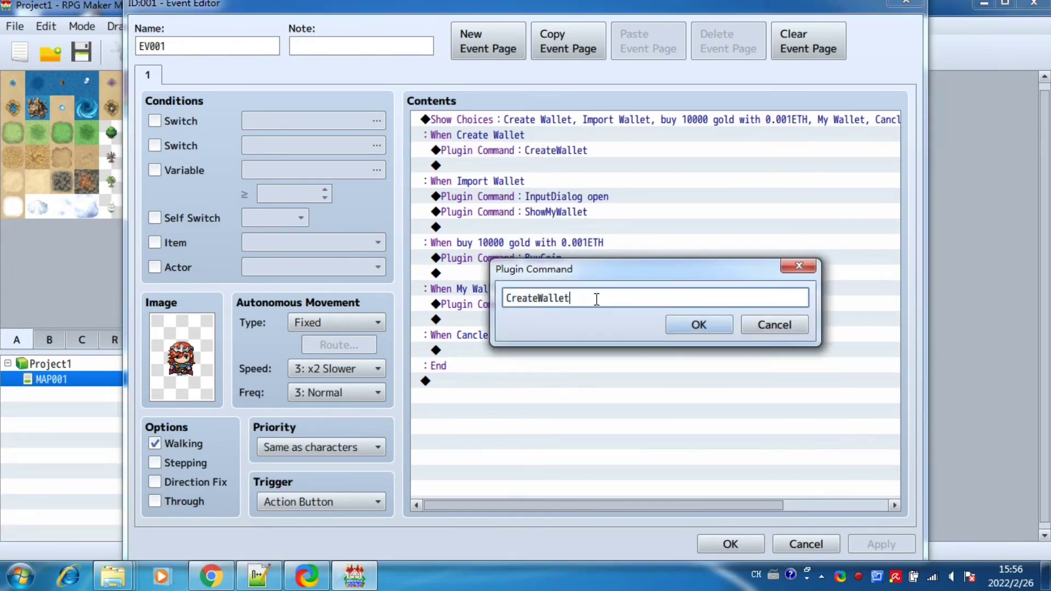
pyautogui.click(775, 324)
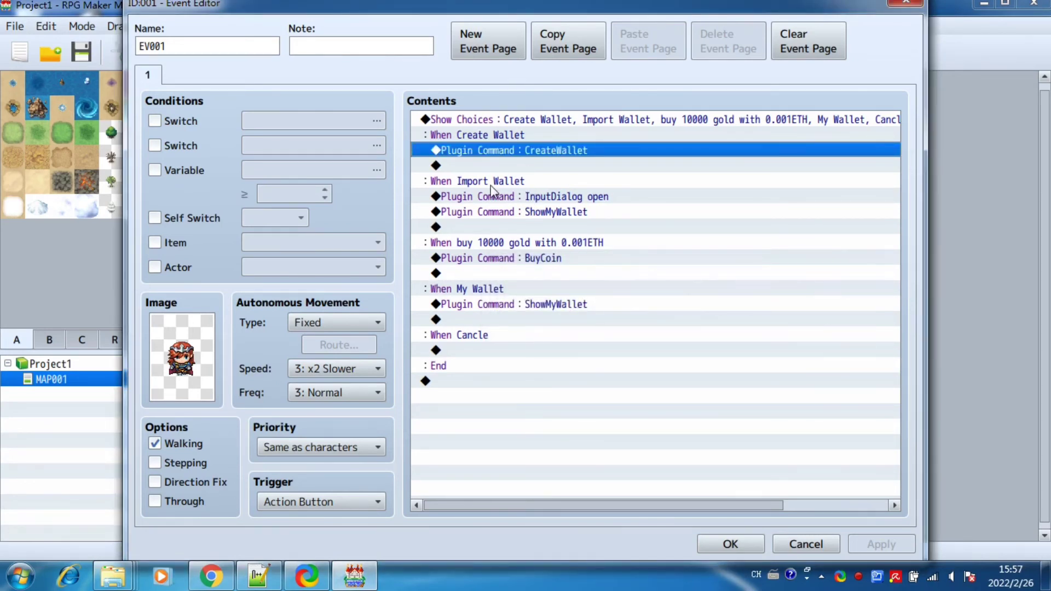
pyautogui.click(519, 198)
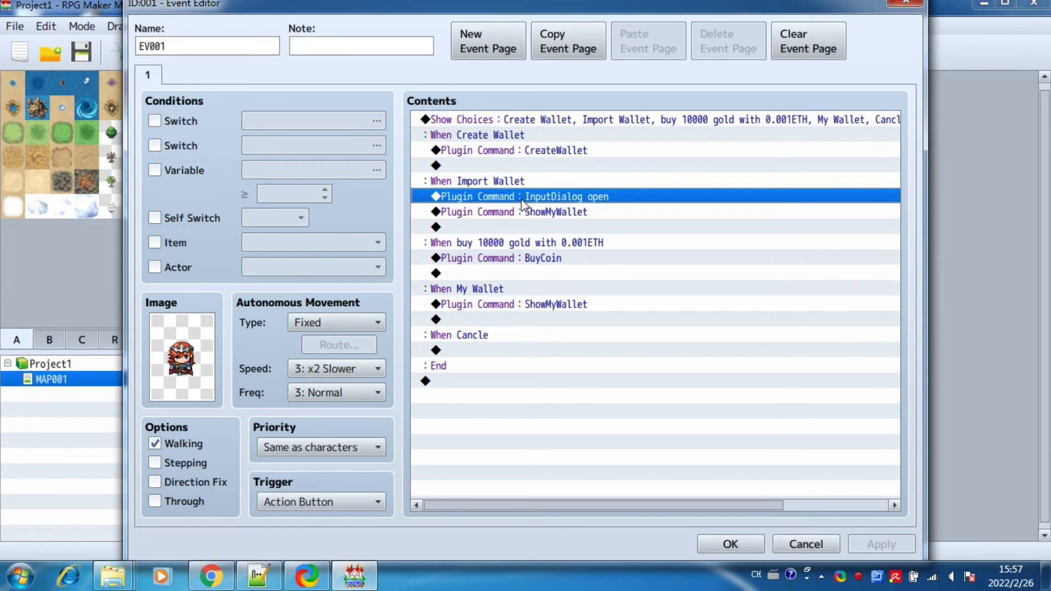
pyautogui.click(488, 180)
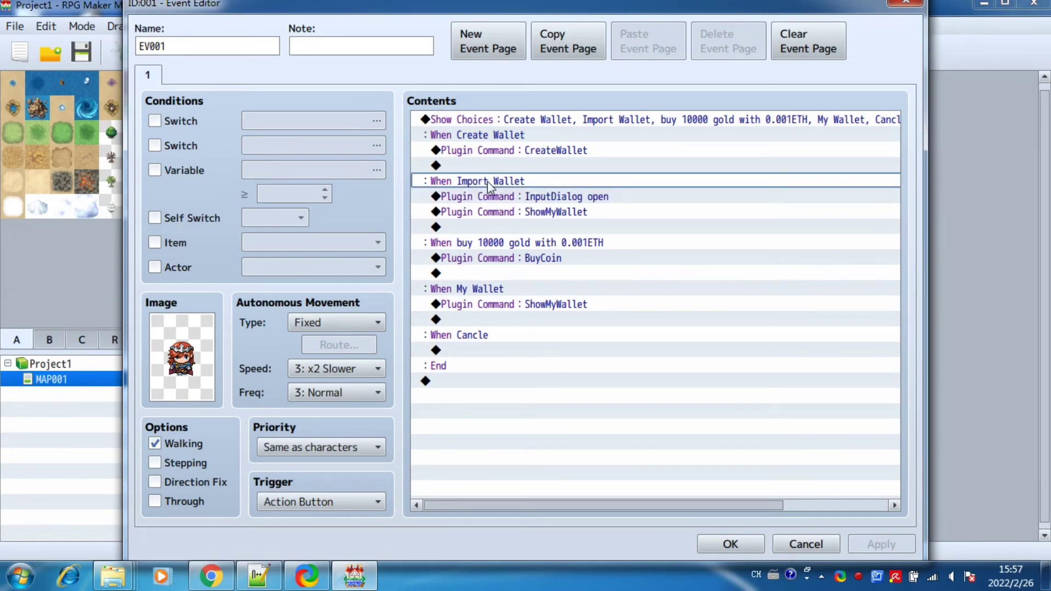
pyautogui.click(525, 197)
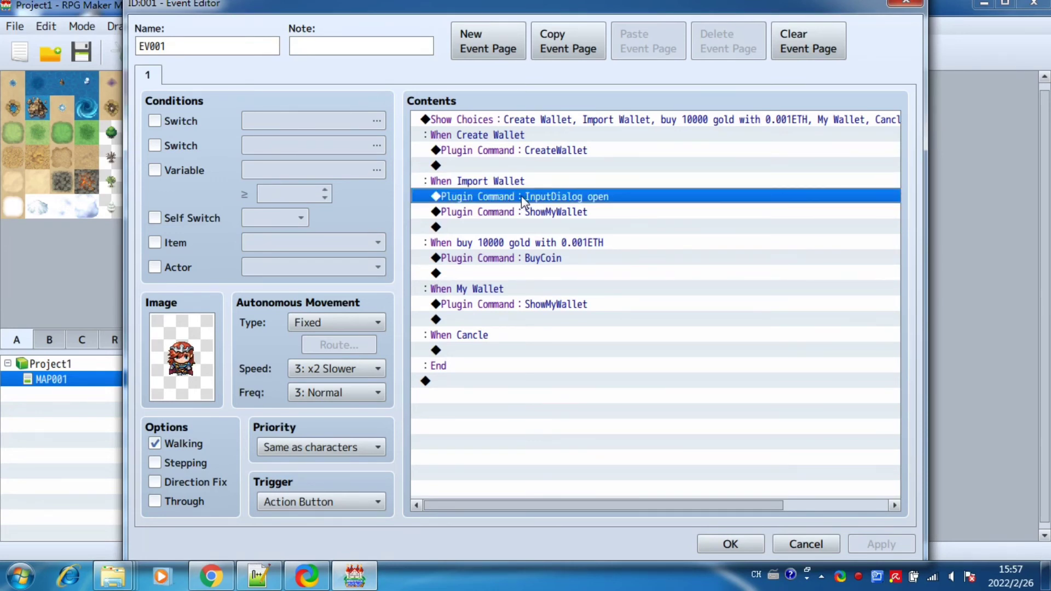
pyautogui.rightClick(521, 199)
pyautogui.click(561, 222)
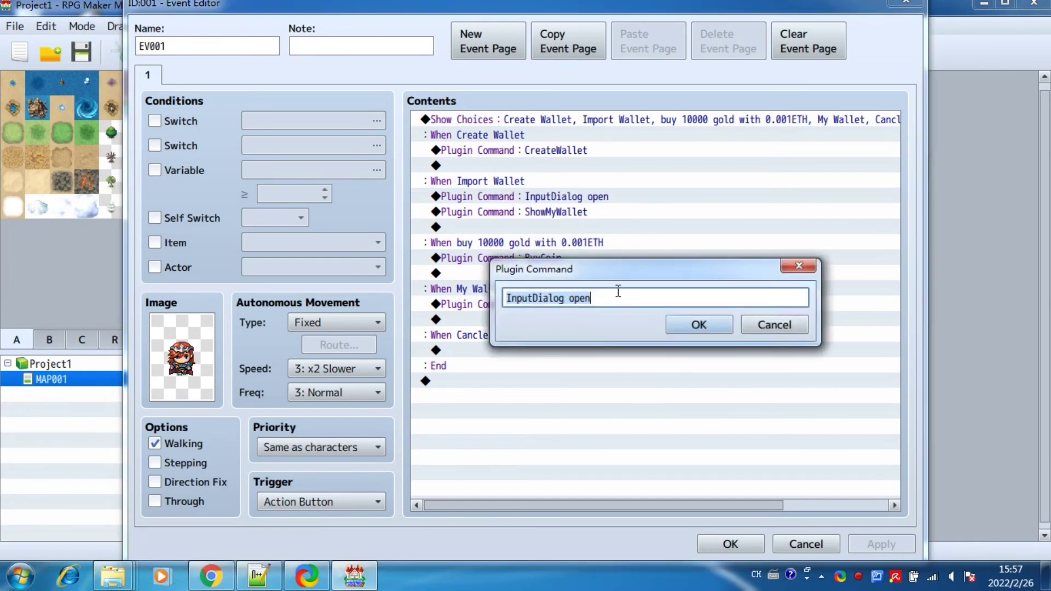
pyautogui.click(610, 298)
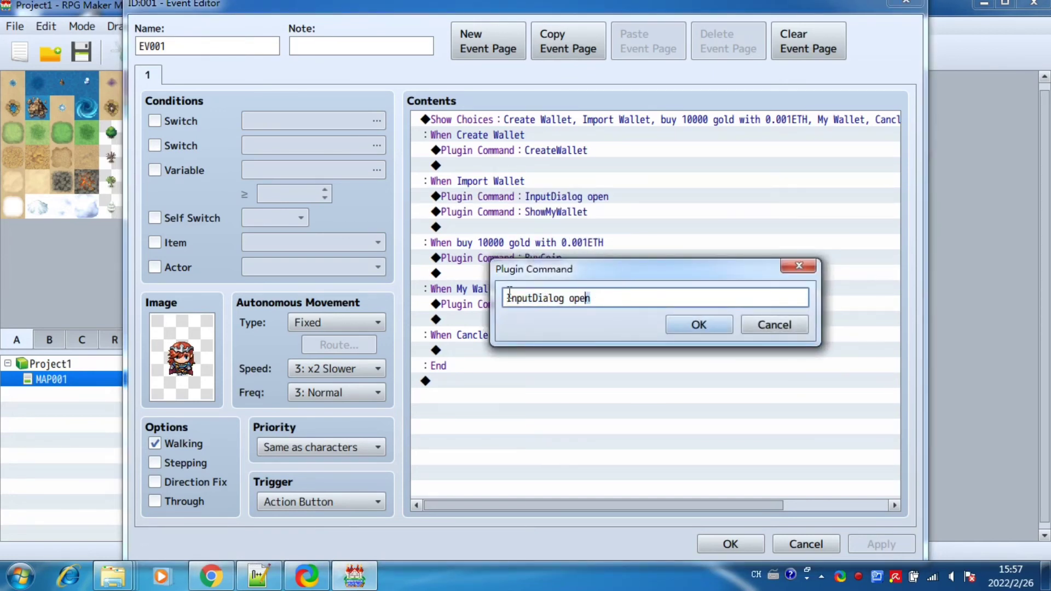
pyautogui.click(776, 326)
pyautogui.click(552, 215)
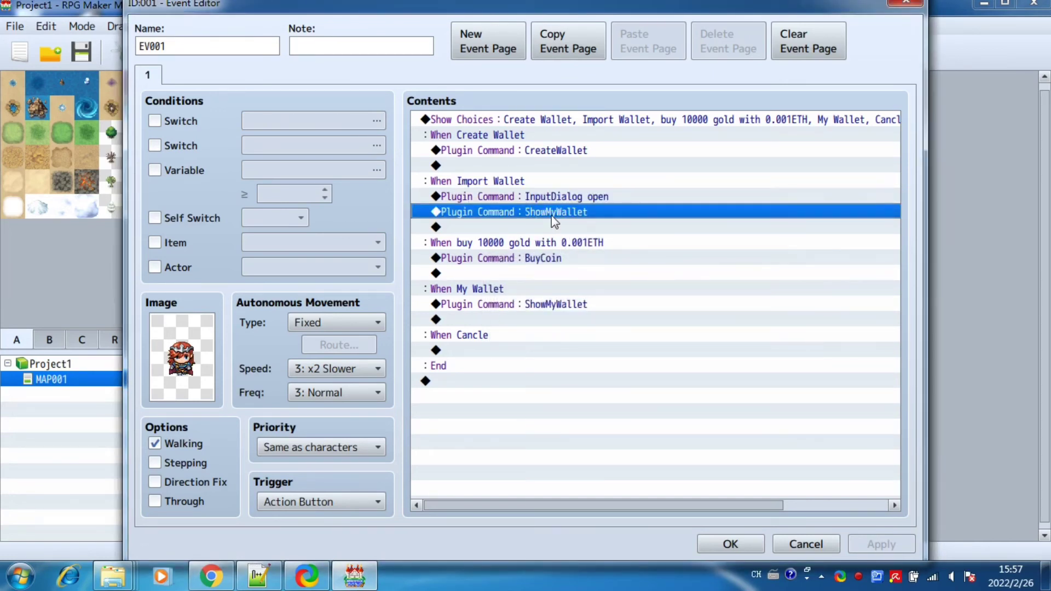
pyautogui.rightClick(551, 215)
pyautogui.click(579, 244)
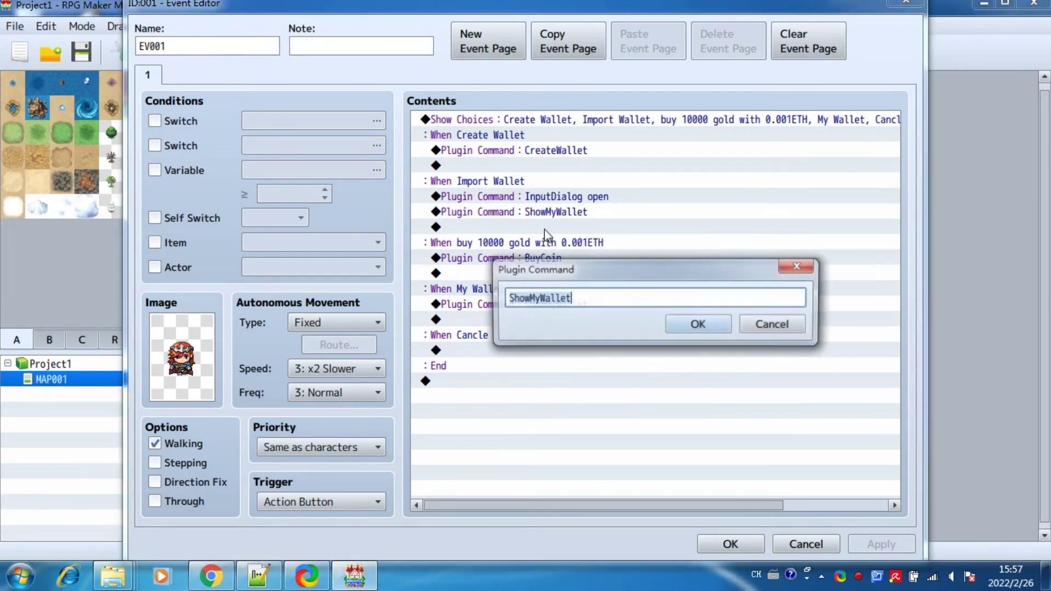
pyautogui.click(599, 298)
pyautogui.rightClick(599, 298)
pyautogui.press('Escape')
pyautogui.click(799, 266)
pyautogui.click(567, 197)
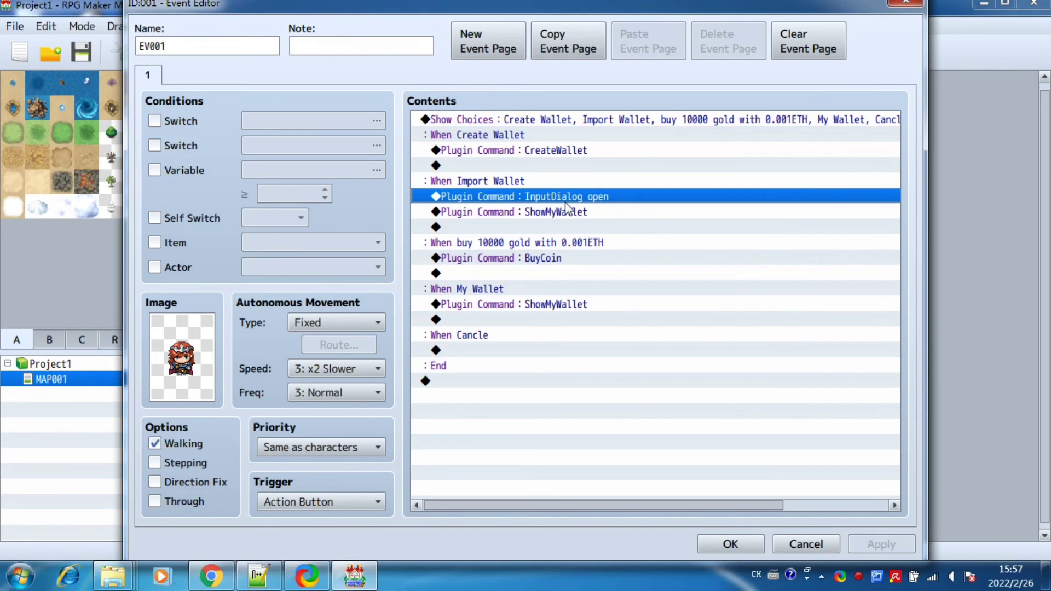
pyautogui.click(155, 170)
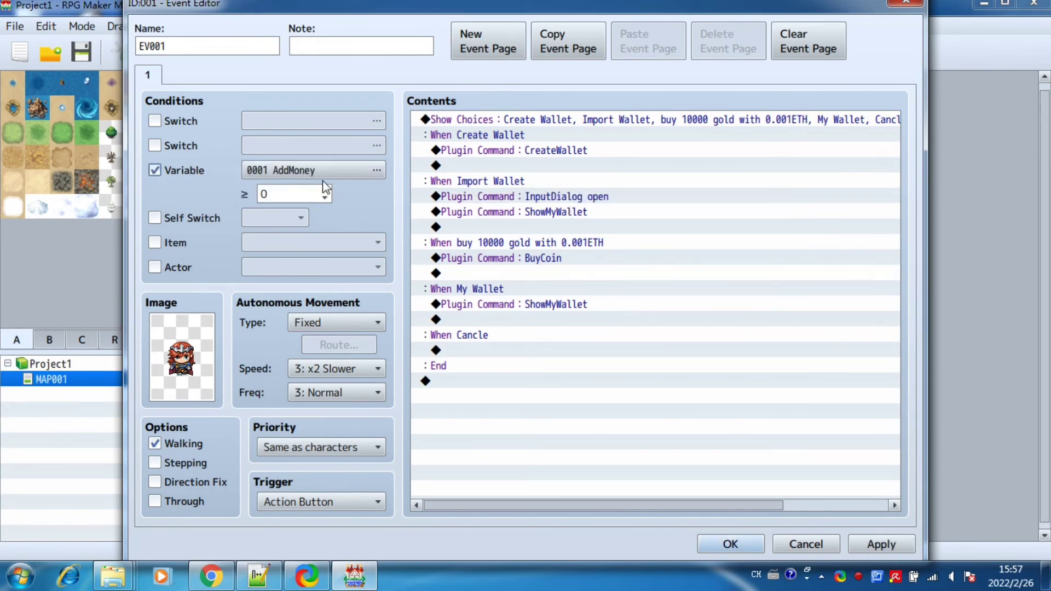
pyautogui.click(377, 170)
pyautogui.click(545, 176)
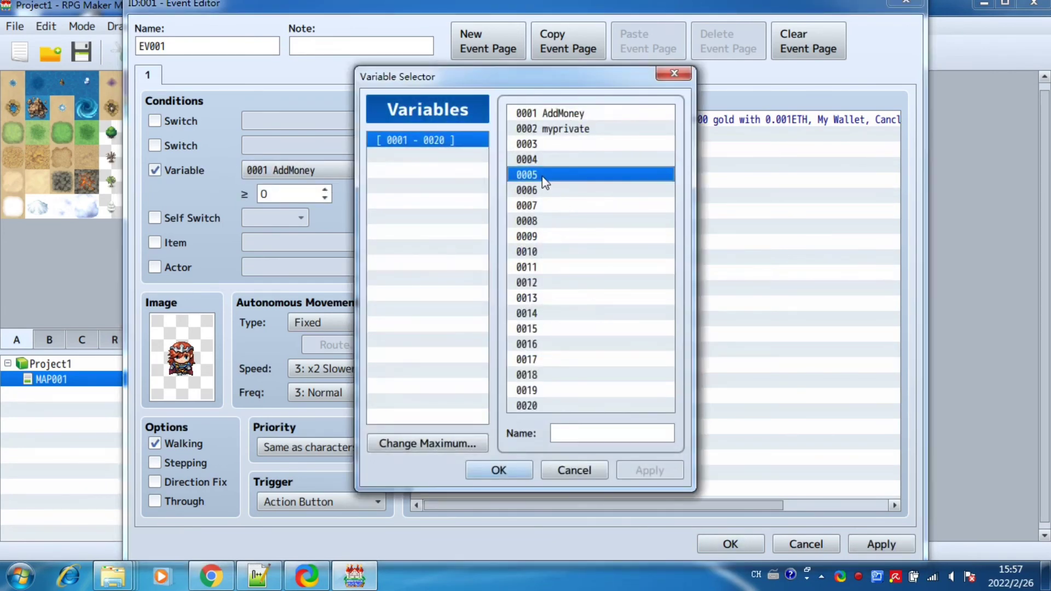
pyautogui.click(673, 74)
pyautogui.click(185, 170)
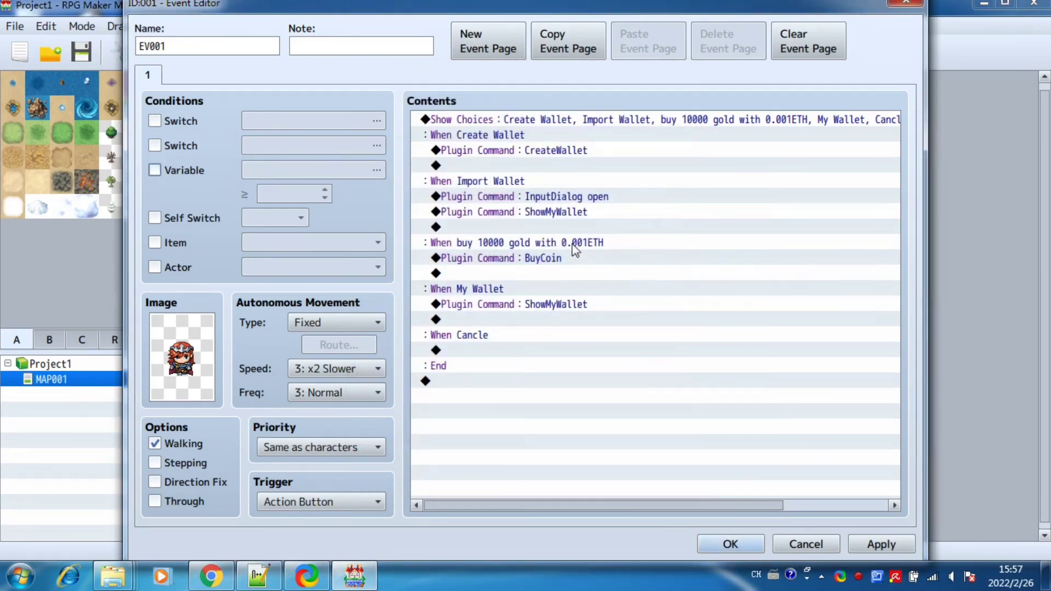
pyautogui.click(559, 214)
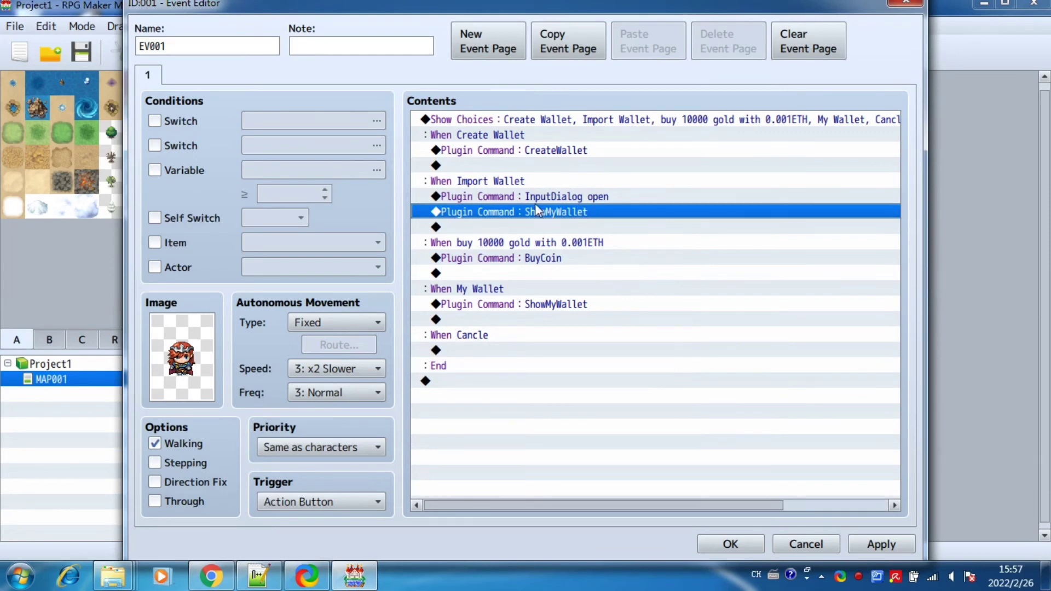
pyautogui.click(525, 245)
pyautogui.click(530, 258)
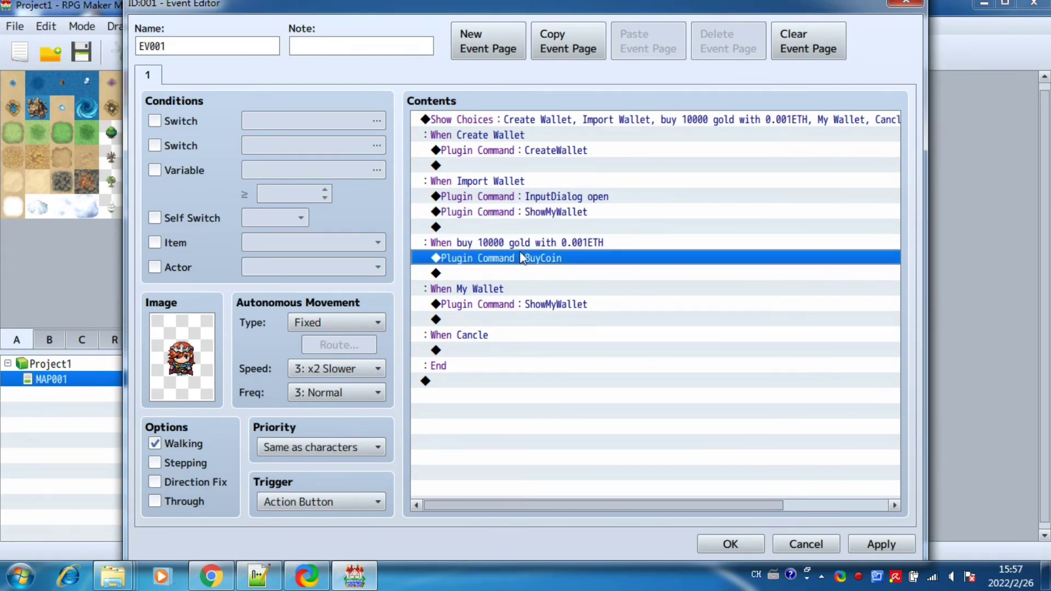
pyautogui.click(545, 243)
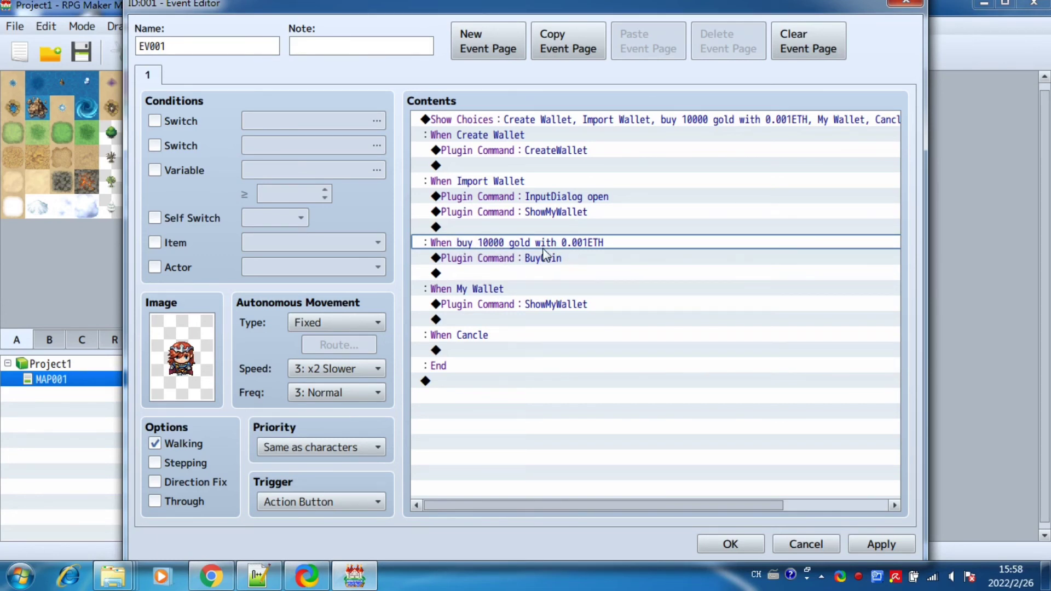
pyautogui.click(519, 256)
pyautogui.rightClick(525, 260)
pyautogui.click(576, 278)
pyautogui.click(626, 298)
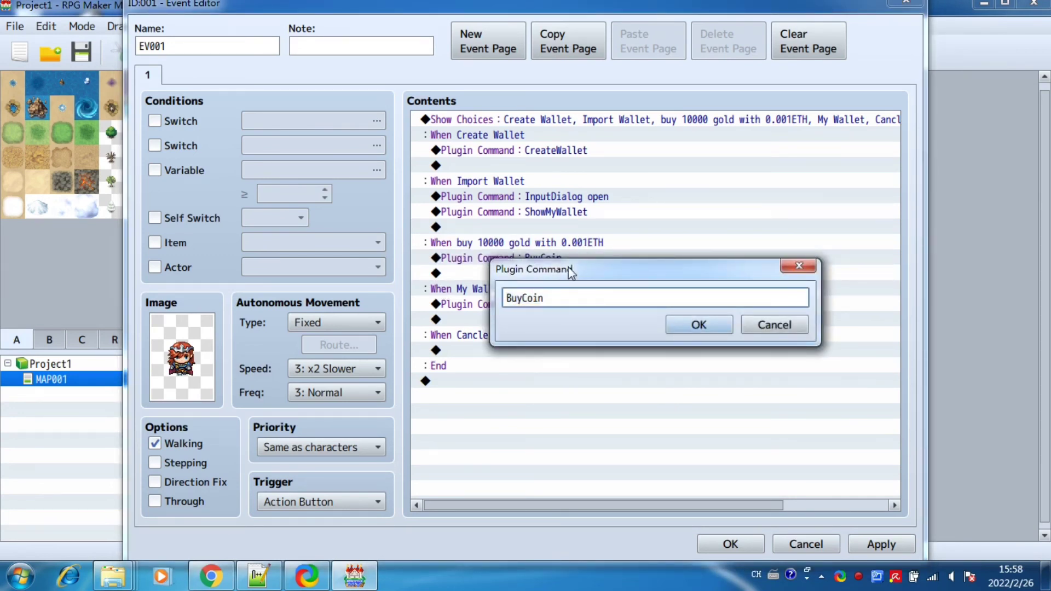
pyautogui.moveTo(579, 271); pyautogui.dragTo(657, 192)
pyautogui.doubleClick(608, 219)
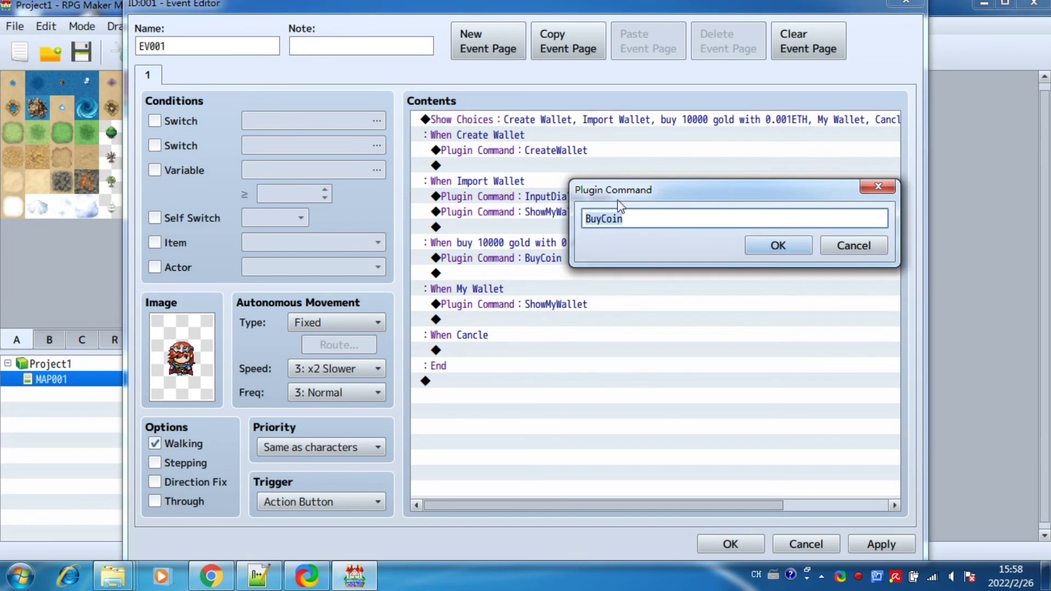
pyautogui.click(853, 246)
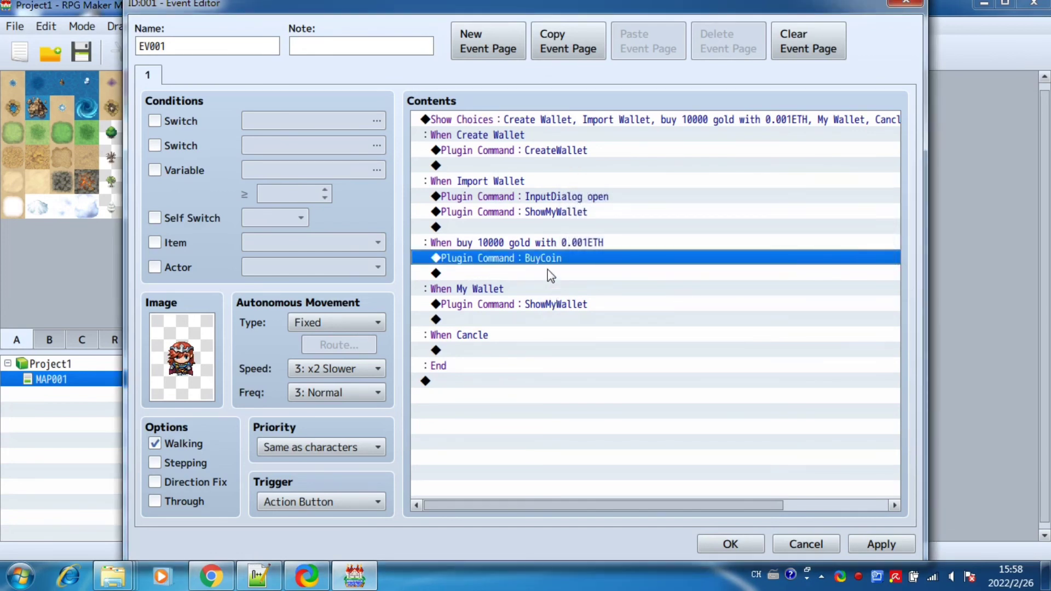
pyautogui.click(516, 289)
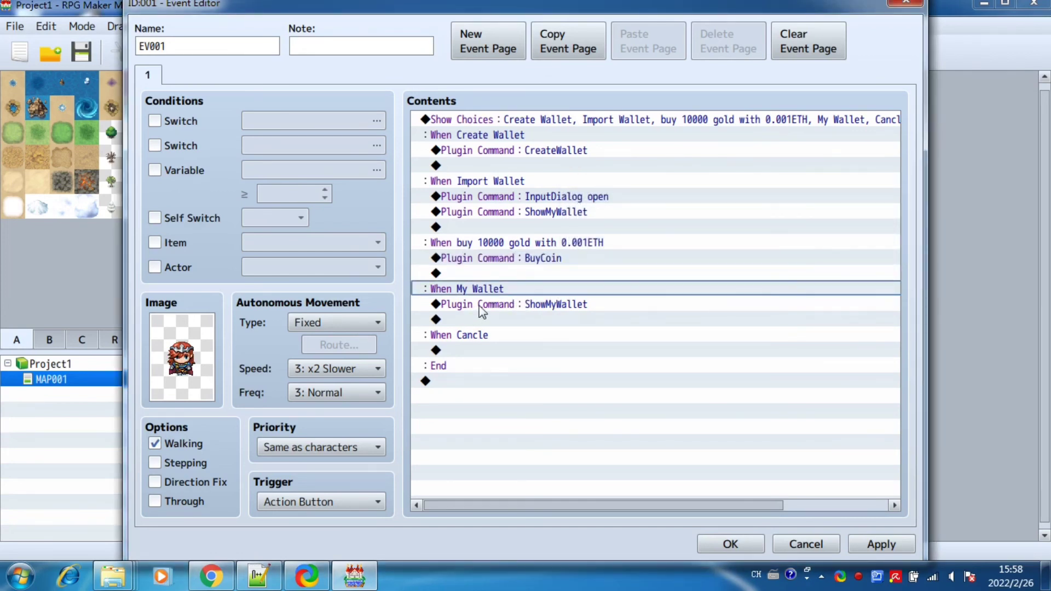
pyautogui.click(499, 303)
pyautogui.rightClick(499, 289)
pyautogui.click(481, 306)
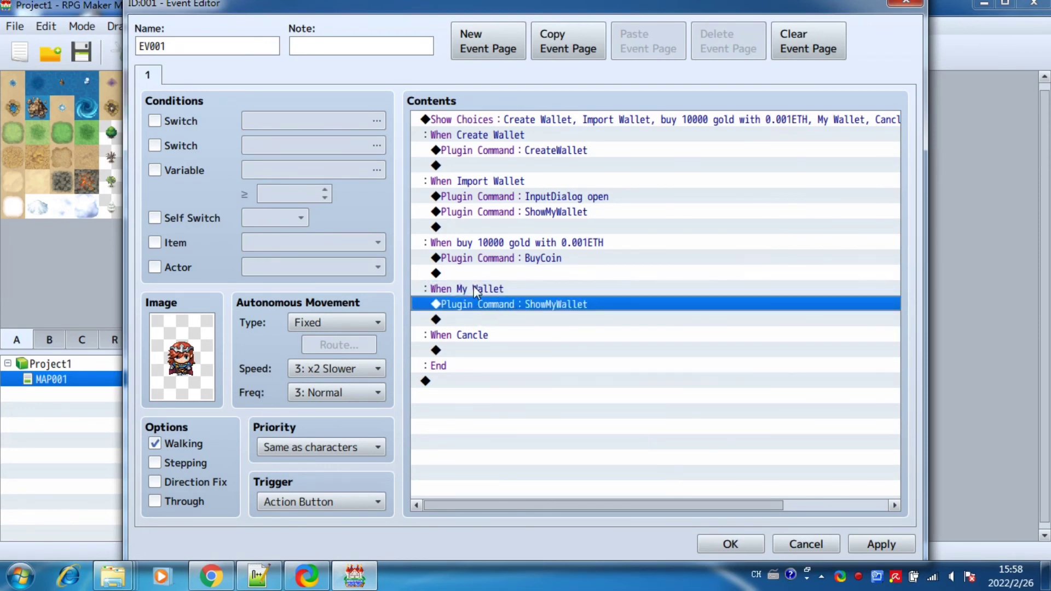
pyautogui.rightClick(512, 308)
pyautogui.click(540, 336)
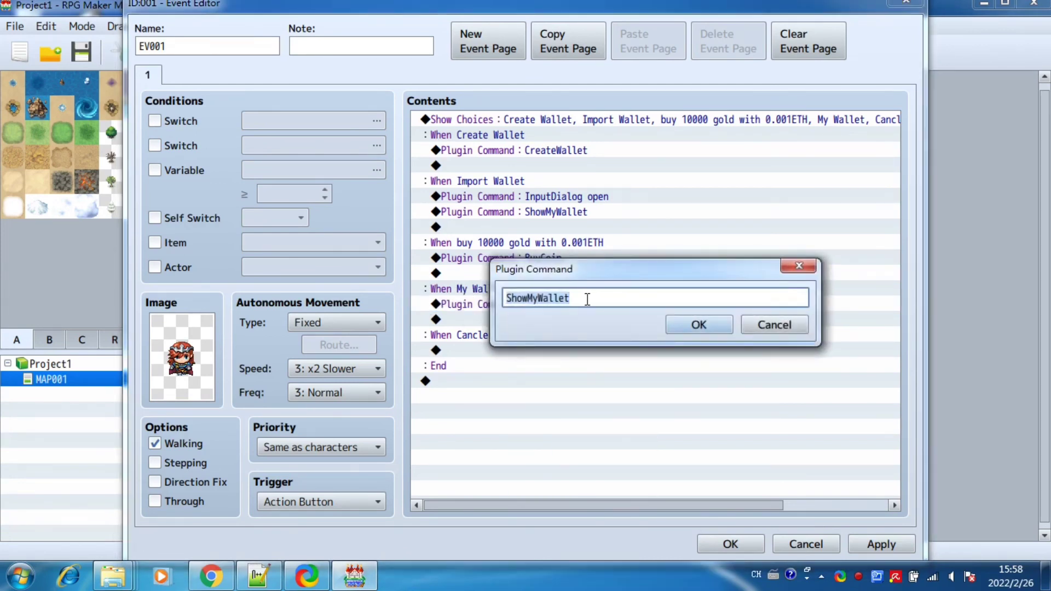
pyautogui.click(570, 299)
pyautogui.click(699, 325)
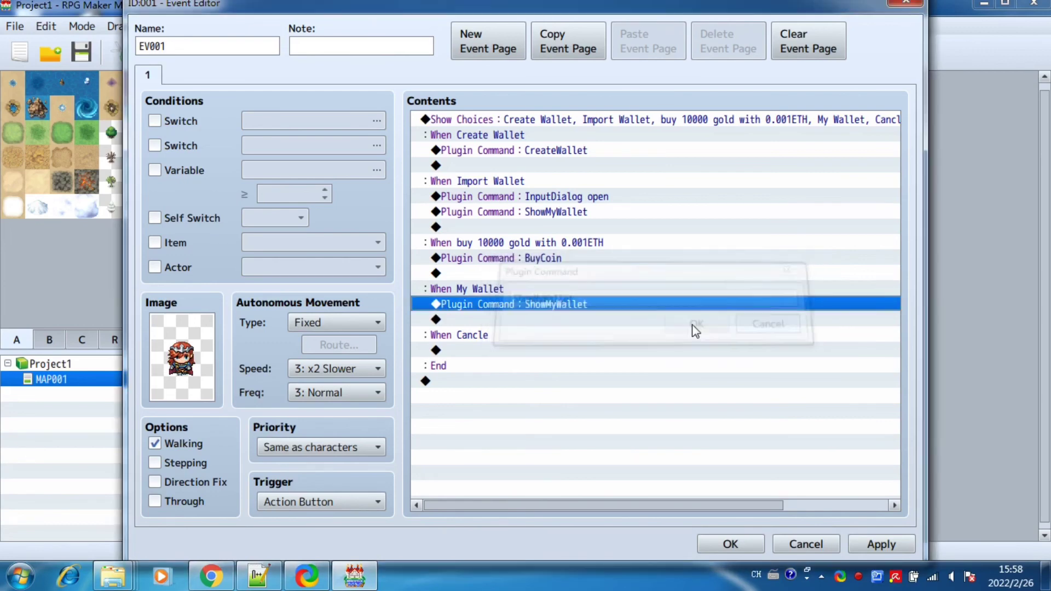
pyautogui.click(521, 321)
pyautogui.rightClick(519, 321)
pyautogui.click(575, 326)
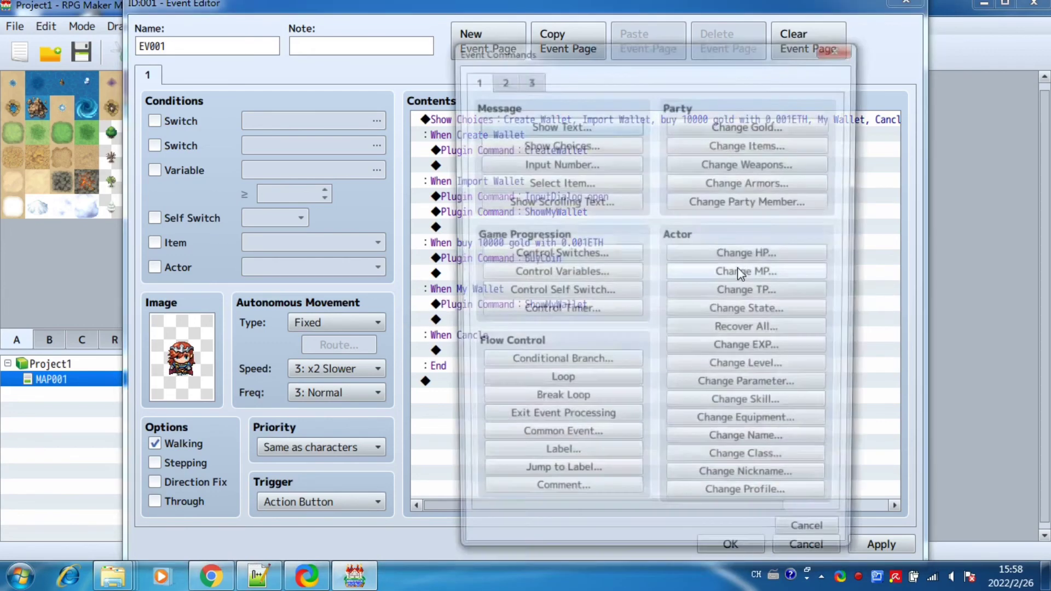
pyautogui.click(528, 77)
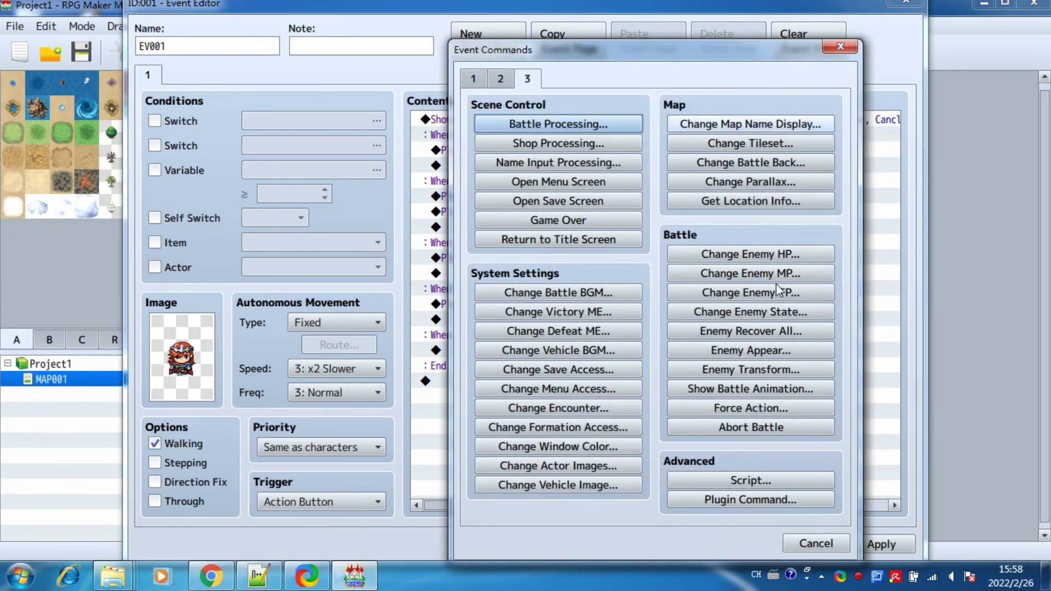
pyautogui.click(752, 500)
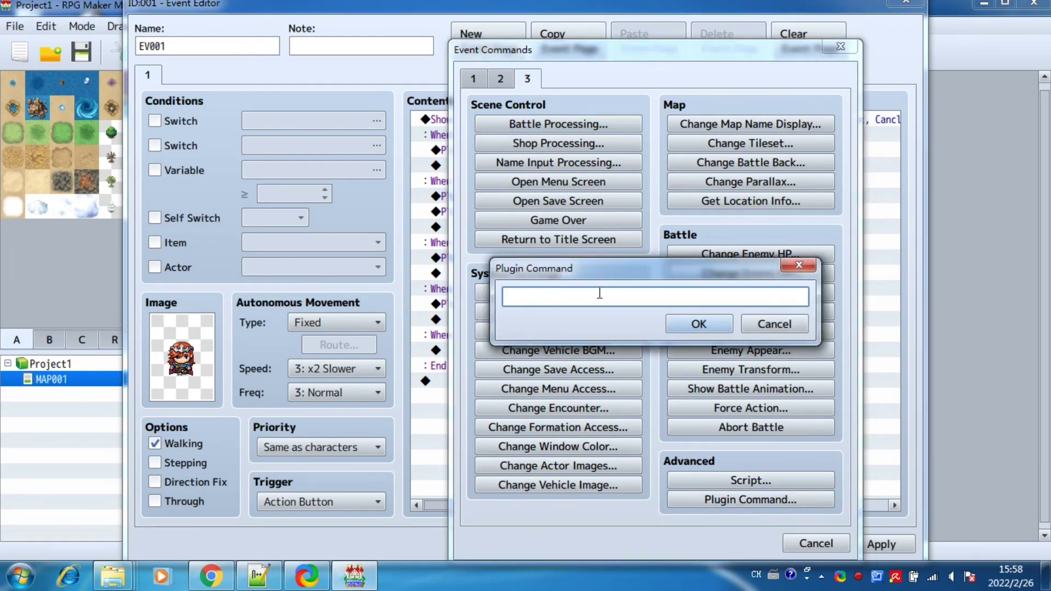
pyautogui.write('ShowMyWallet')
pyautogui.click(699, 325)
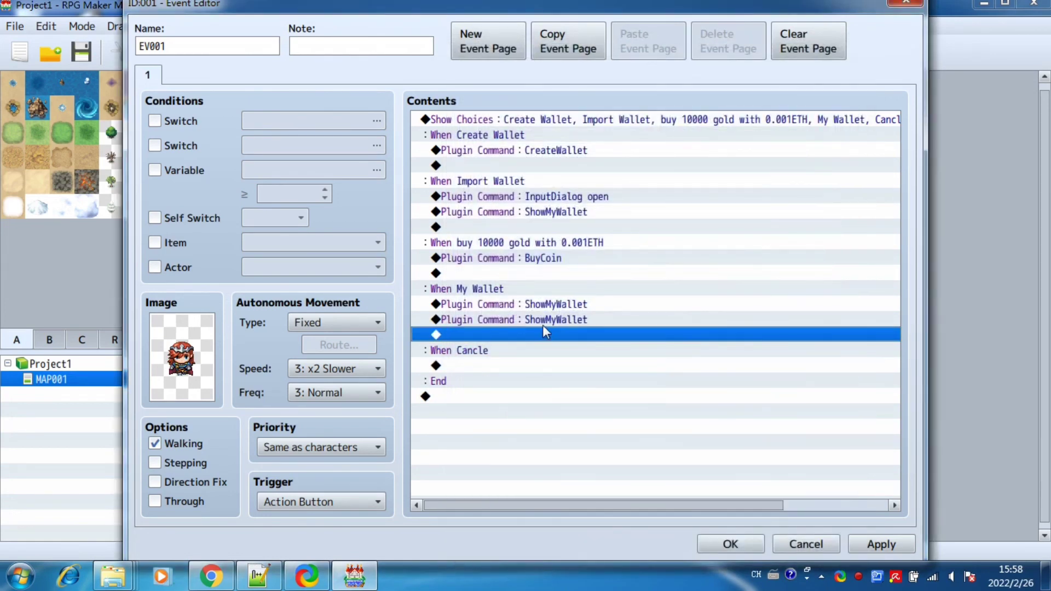
pyautogui.click(542, 322)
pyautogui.rightClick(547, 320)
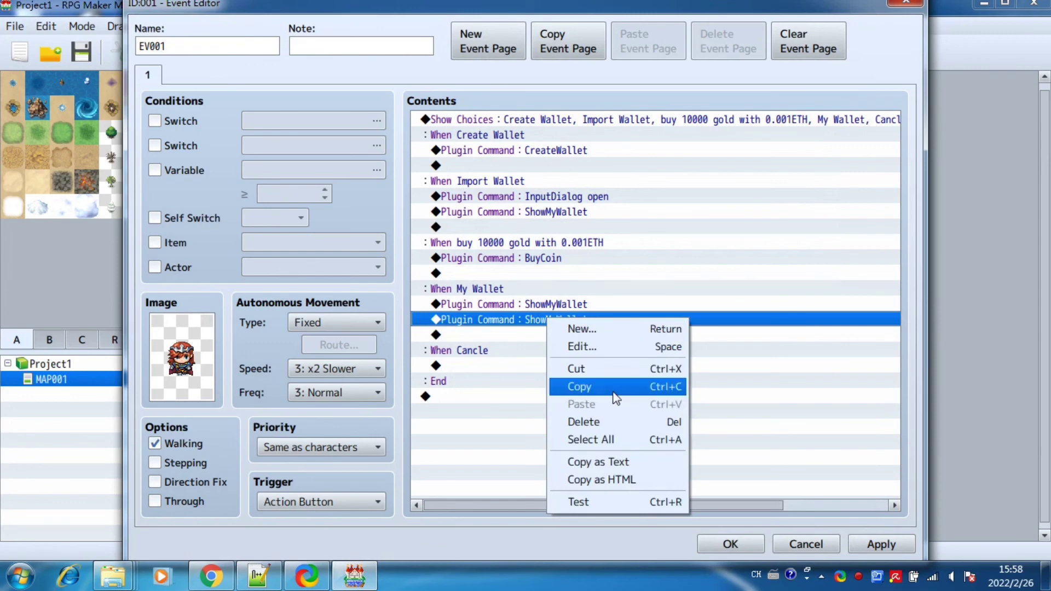
pyautogui.click(592, 423)
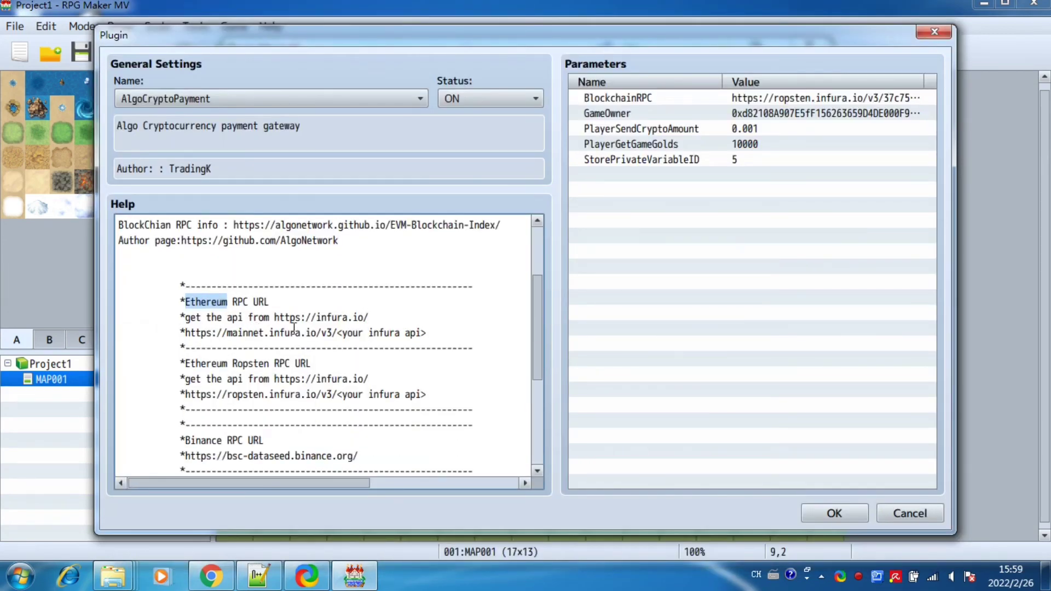
# Check the BlockchainRPC value unchanged and read the Ethereum mainnet and Binance RPC URLs in the help
pyautogui.doubleClick(740, 98)
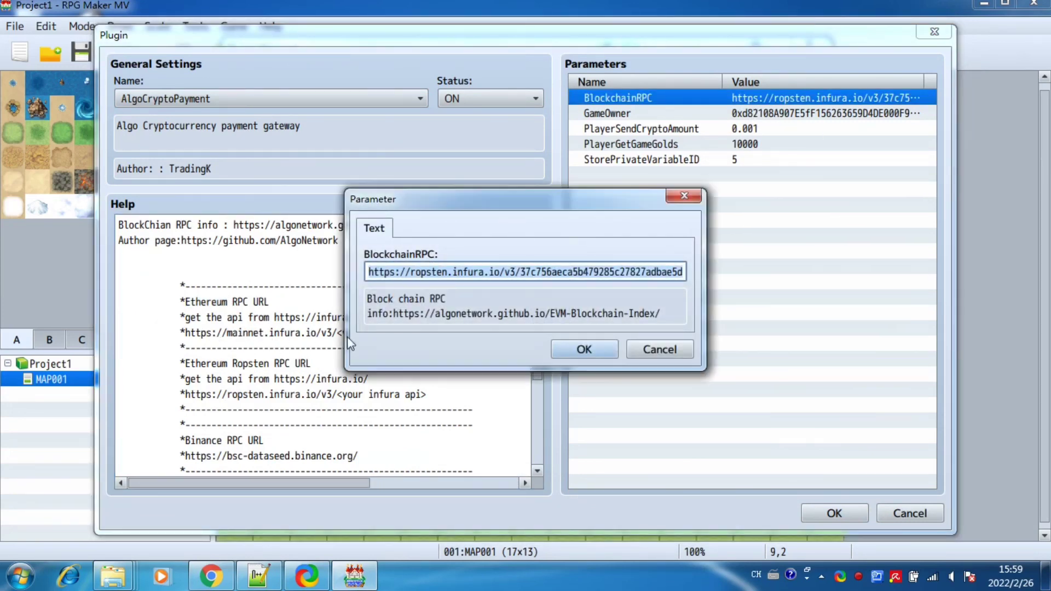
pyautogui.click(660, 349)
pyautogui.moveTo(186, 333); pyautogui.dragTo(454, 334)
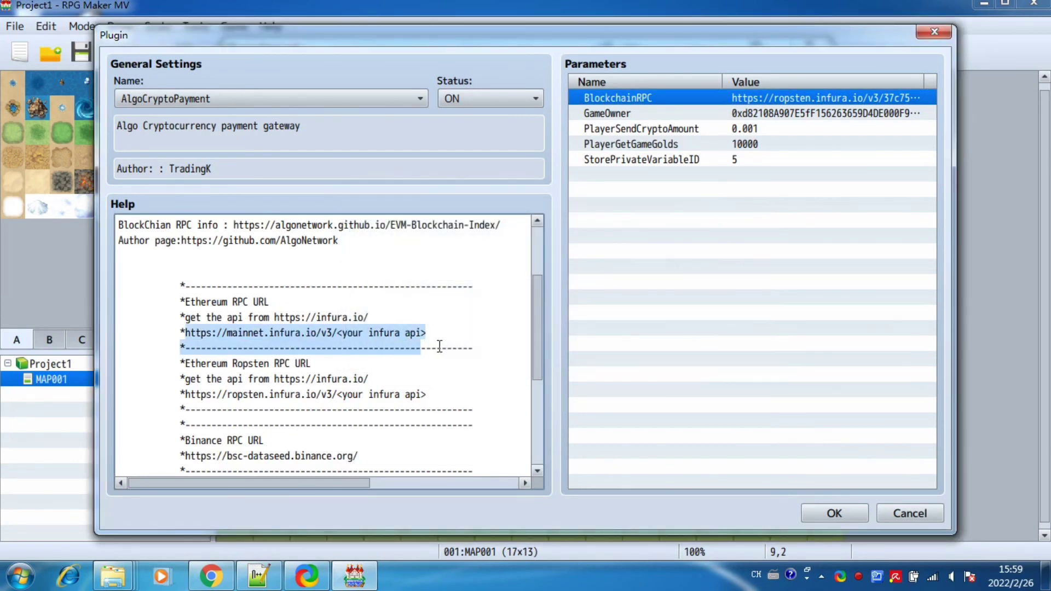
pyautogui.scroll(-1, 378, 365)
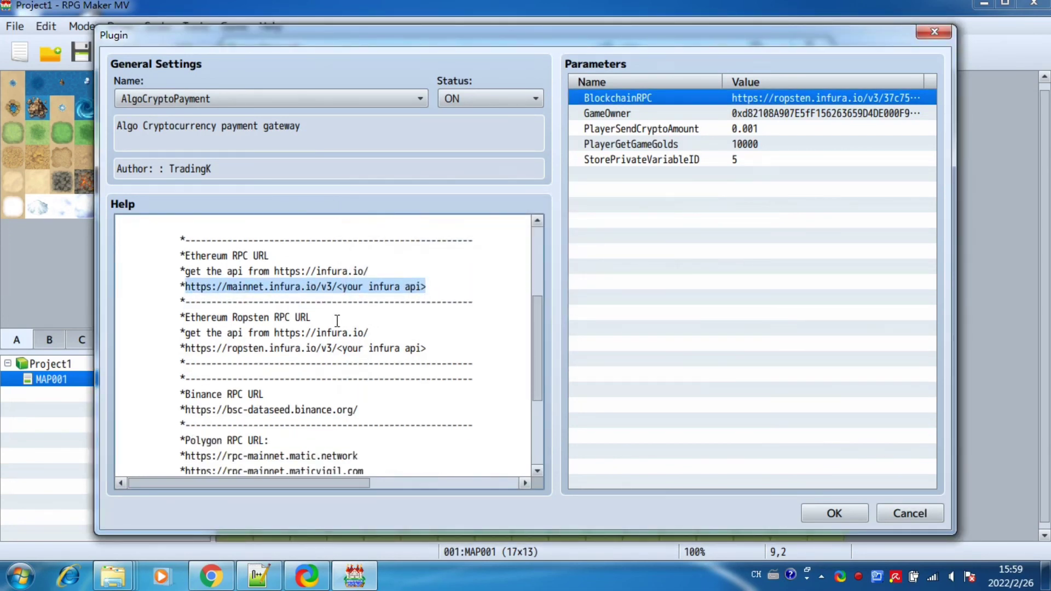
pyautogui.scroll(-1, 337, 321)
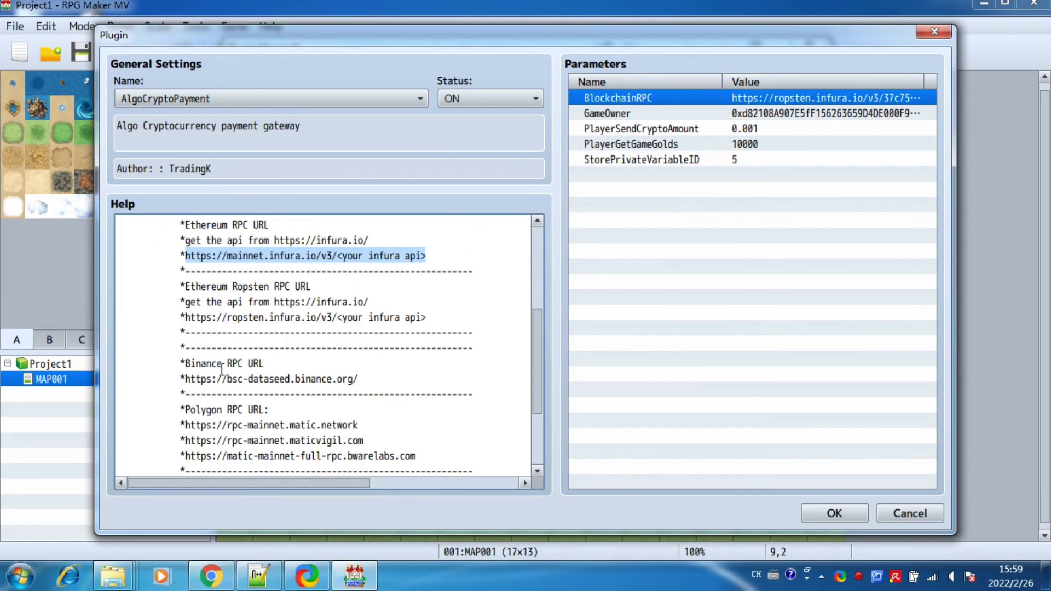
pyautogui.doubleClick(206, 363)
pyautogui.scroll(-1, 263, 385)
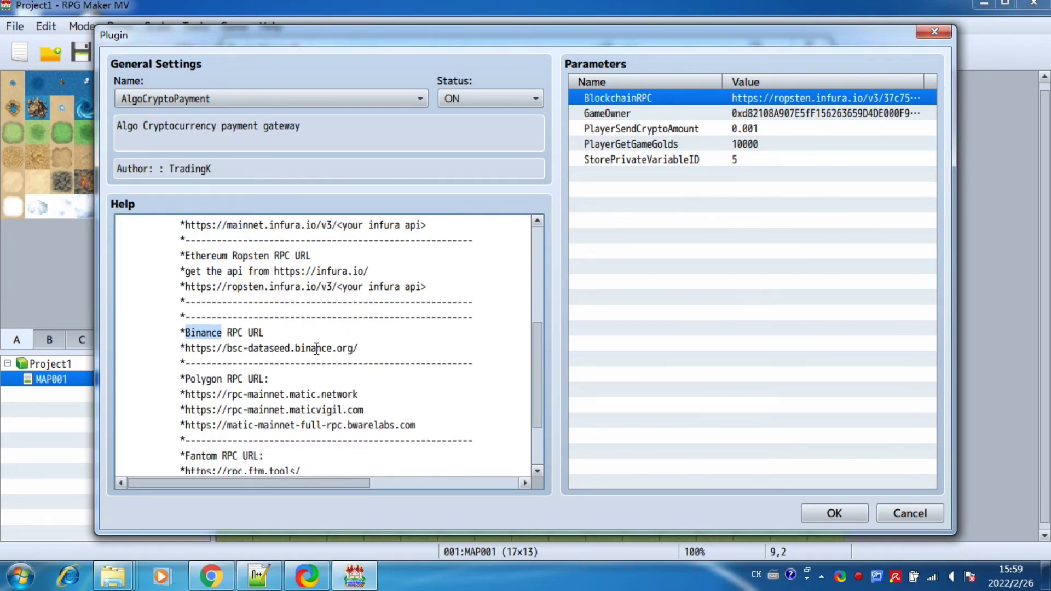
pyautogui.moveTo(358, 348); pyautogui.dragTo(186, 348)
pyautogui.scroll(-1, 247, 362)
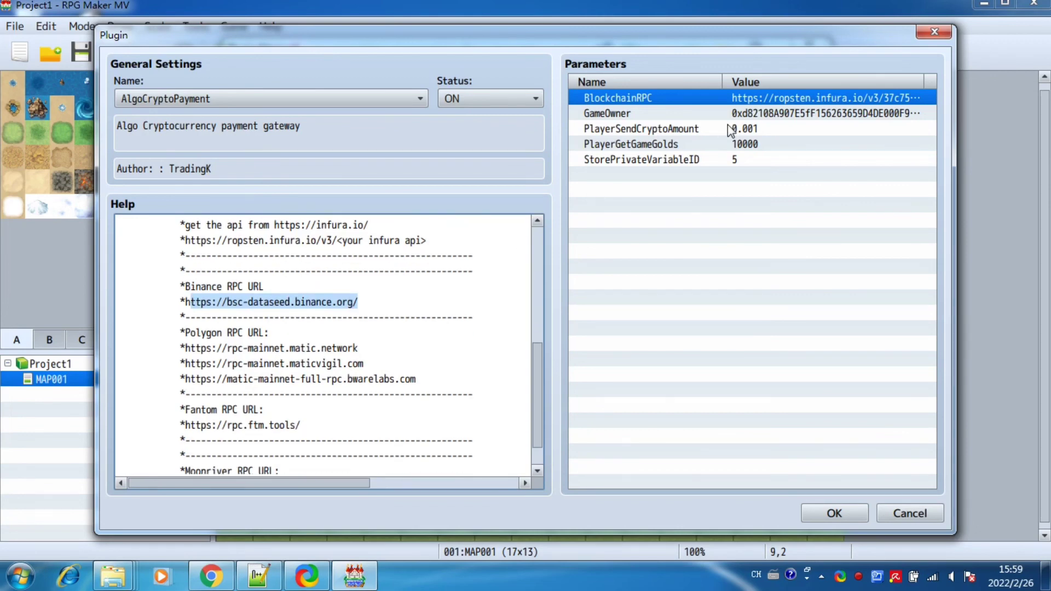
# Recheck the BlockchainRPC value without changes and select another RPC URL in the help
pyautogui.doubleClick(732, 97)
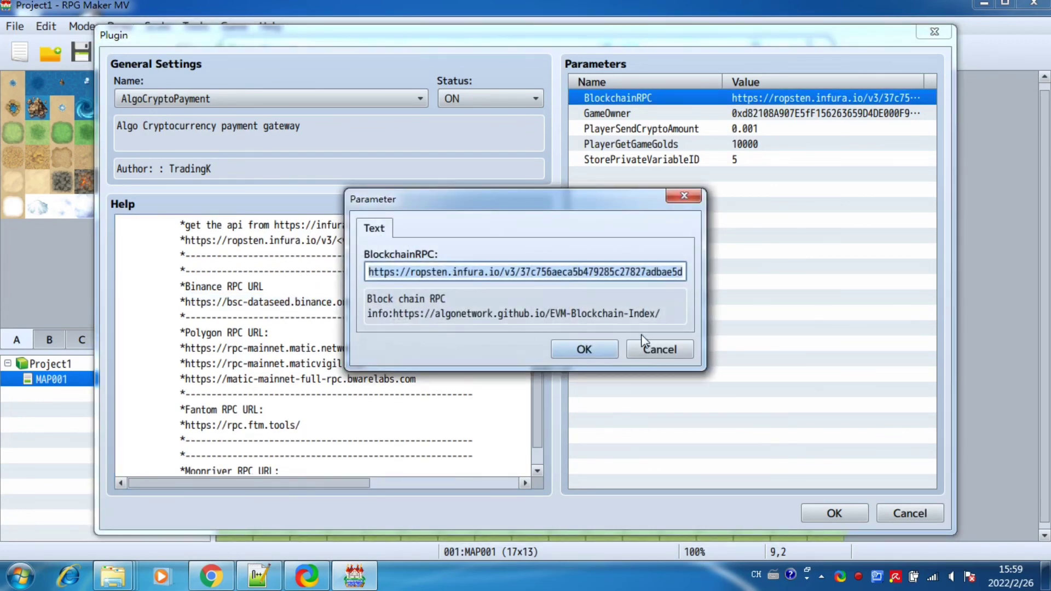
pyautogui.click(660, 349)
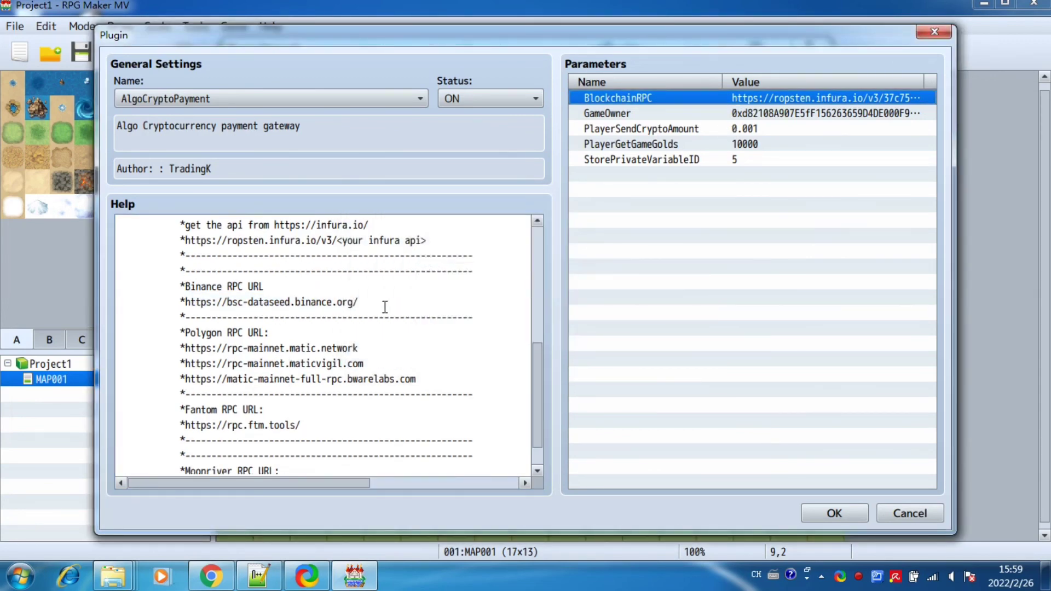
pyautogui.moveTo(358, 302); pyautogui.dragTo(183, 303)
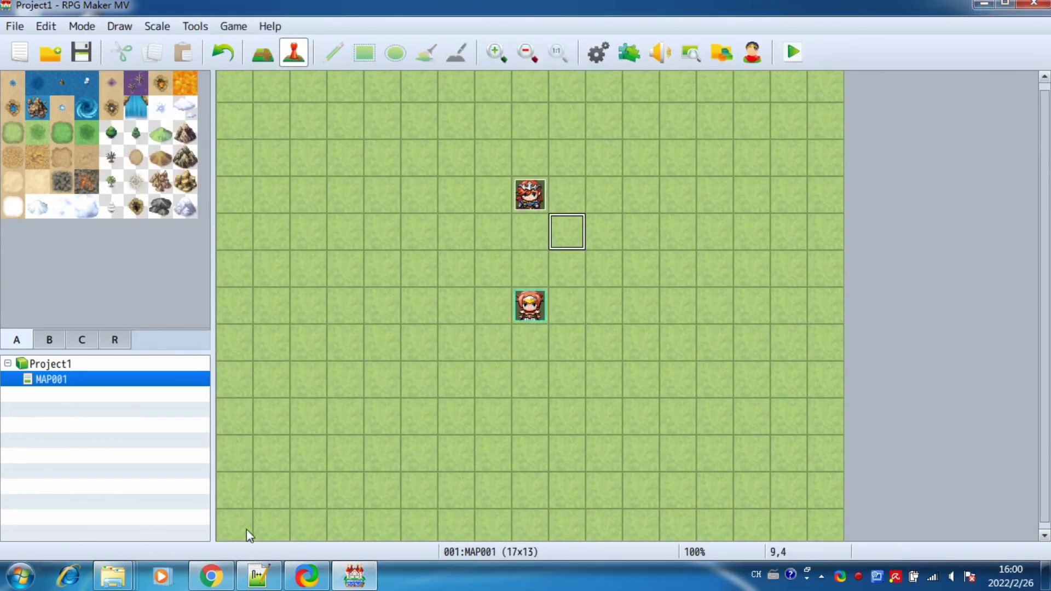
pyautogui.moveTo(113, 577)
pyautogui.click(433, 498)
pyautogui.click(342, 164)
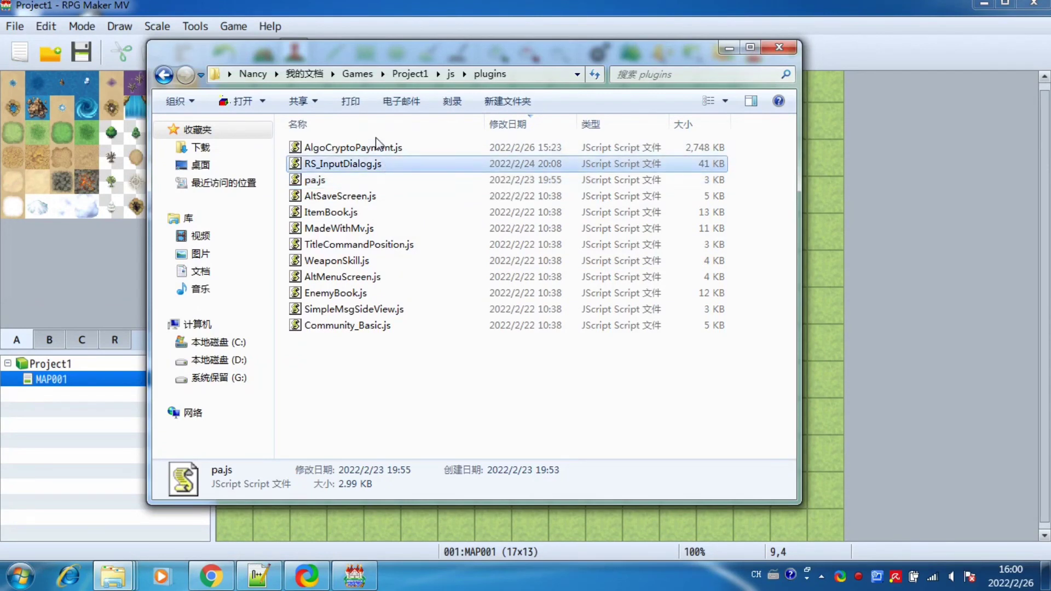
pyautogui.moveTo(747, 157); pyautogui.dragTo(330, 132)
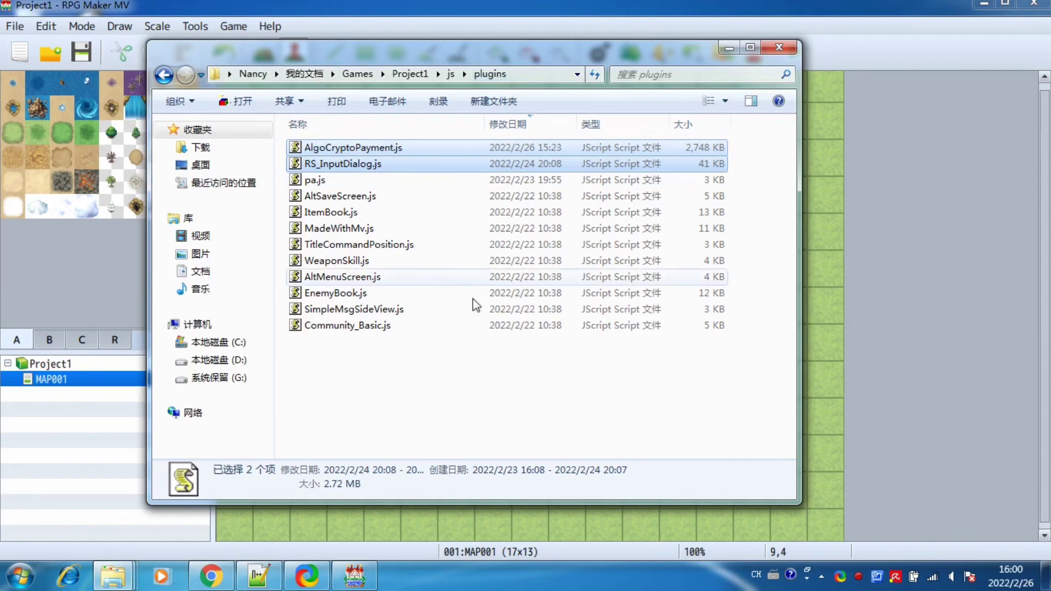
pyautogui.click(502, 365)
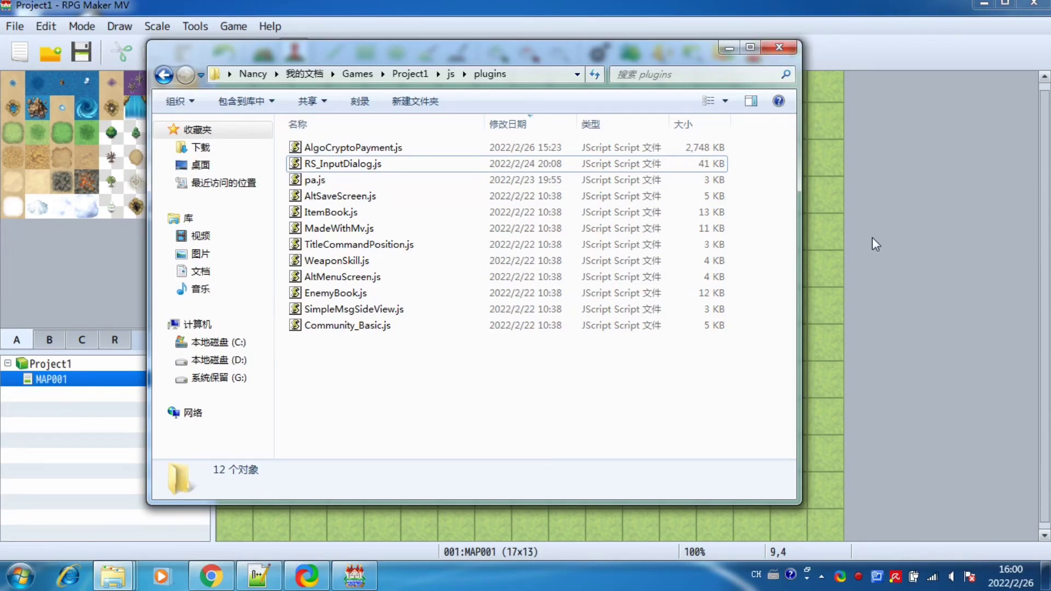
pyautogui.hotkey('alt', 'Tab')
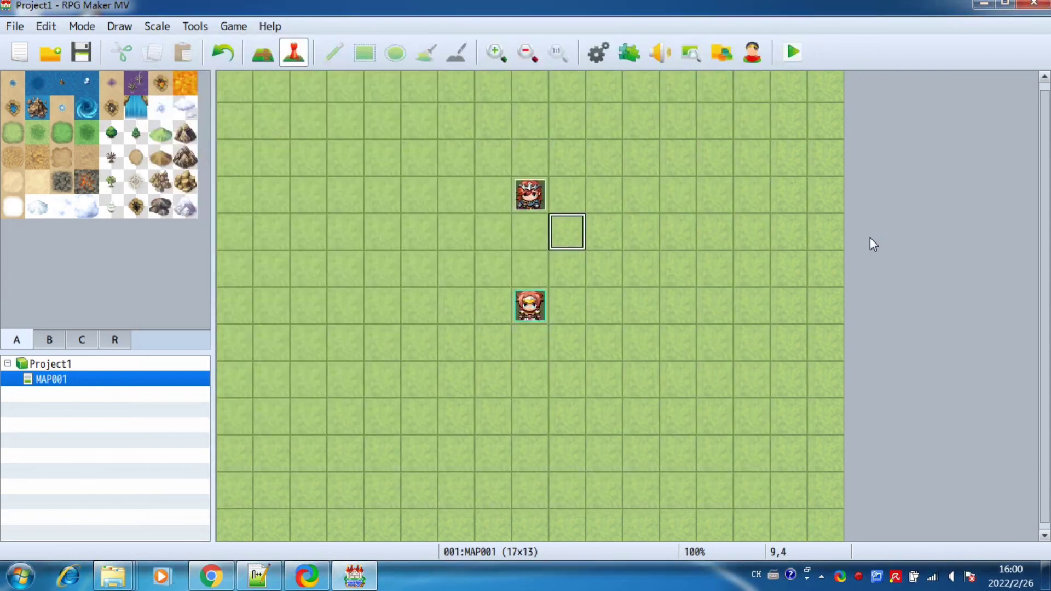